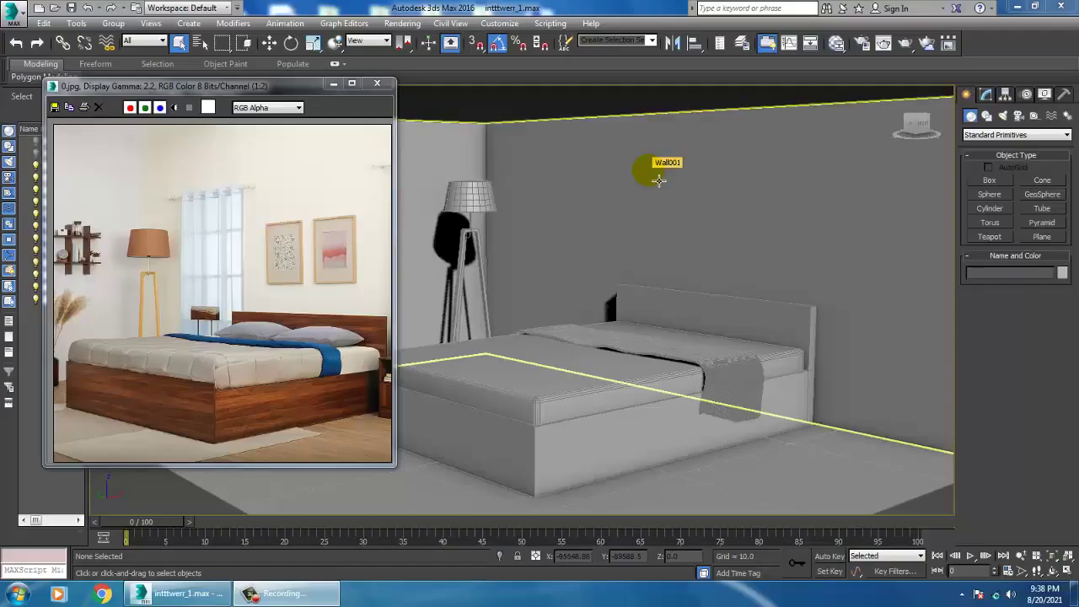
- Raise the top vertices of the room walls to a height of about 307
alt+middle_drag(659, 179, 752, 295)
scroll(766, 294, down, 3)
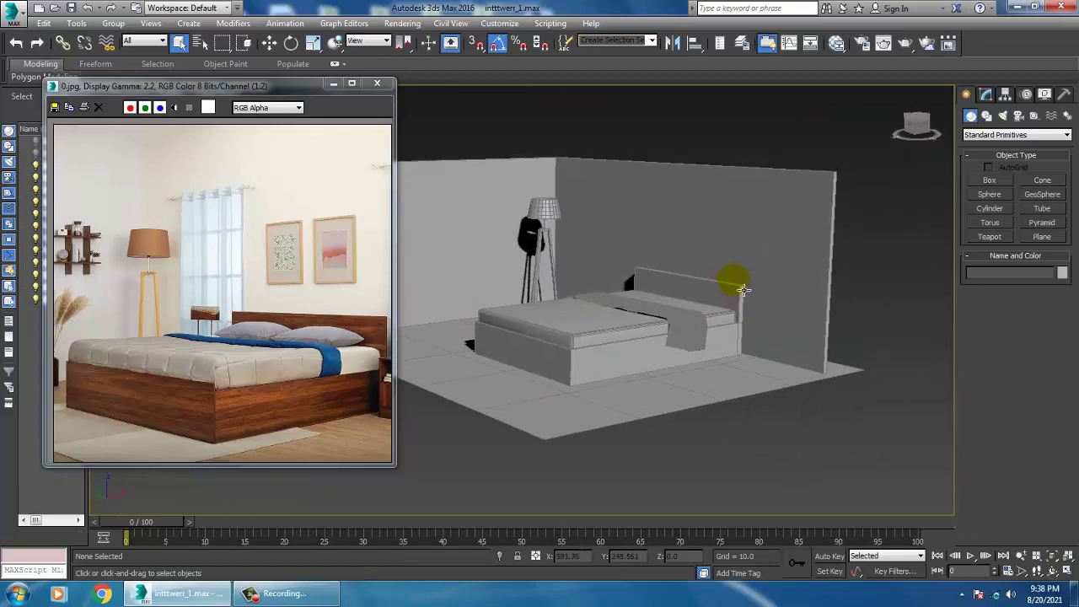
click(711, 253)
alt+middle_drag(711, 256, 740, 262)
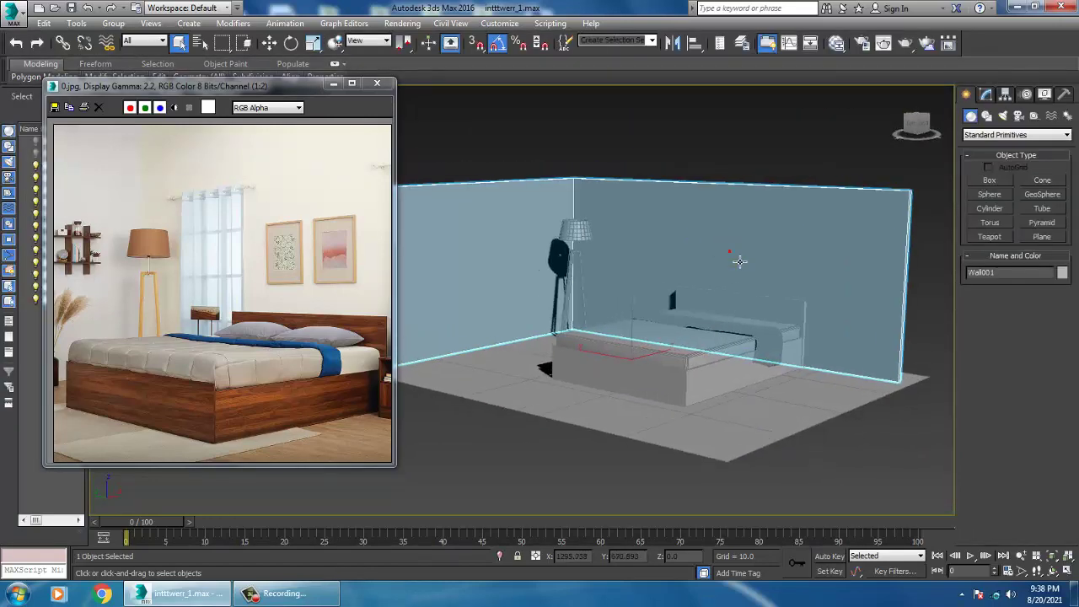
key(1)
alt+middle_drag(661, 248, 714, 254)
scroll(714, 255, down, 5)
drag(542, 180, 629, 209)
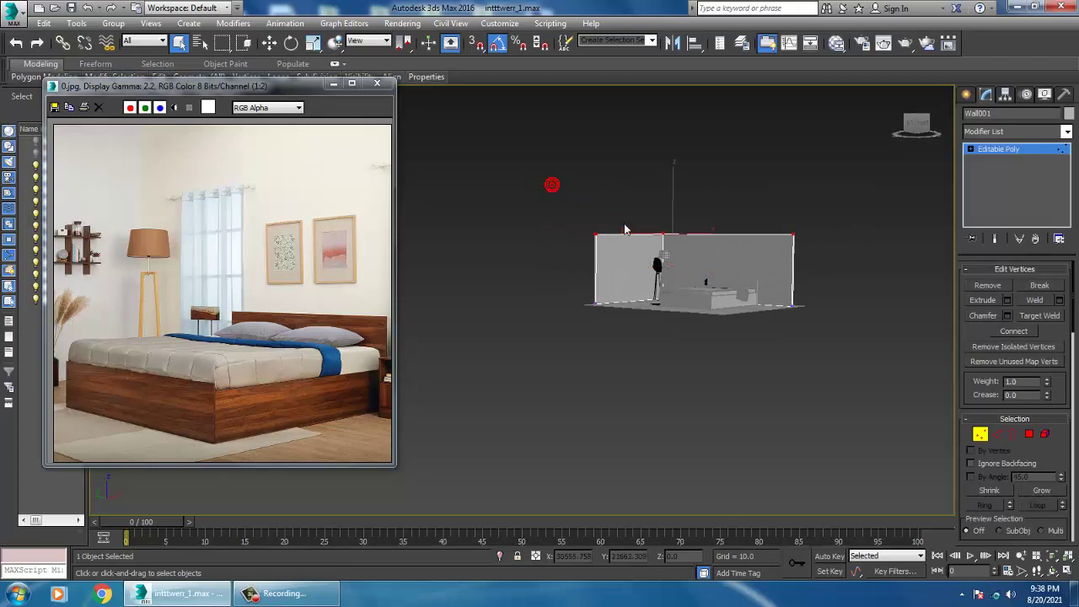
scroll(719, 228, up, 3)
key(w)
drag(711, 215, 708, 184)
alt+middle_drag(723, 296, 626, 300)
scroll(759, 316, up, 5)
scroll(766, 289, down, 3)
click(1038, 147)
- Lengthen the wall behind the bed by moving its free-end vertices outward to about Y -345
key(1)
scroll(754, 221, down, 3)
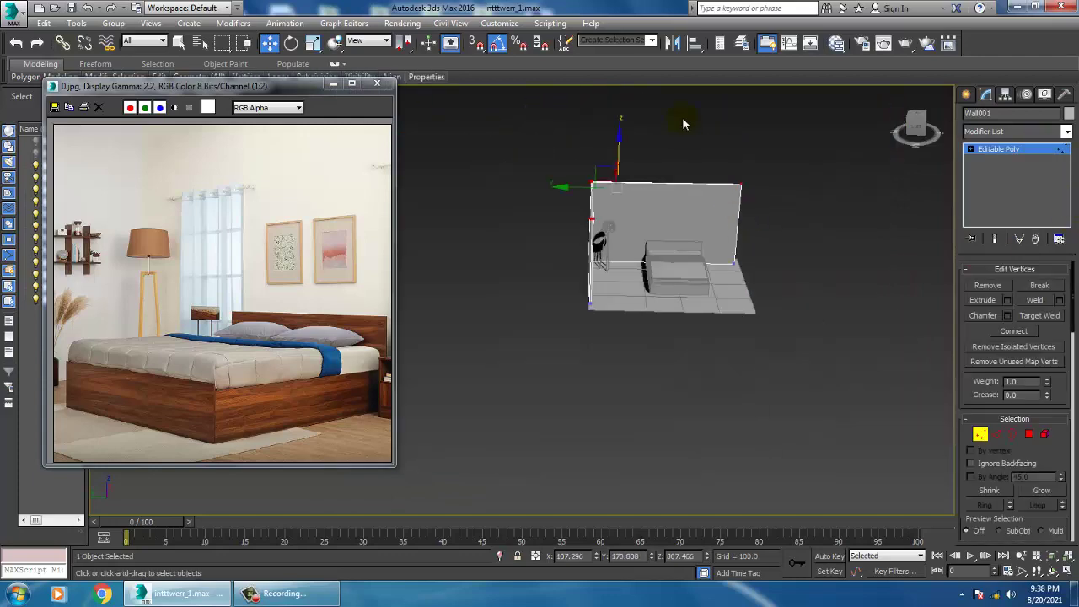
drag(687, 224, 707, 233)
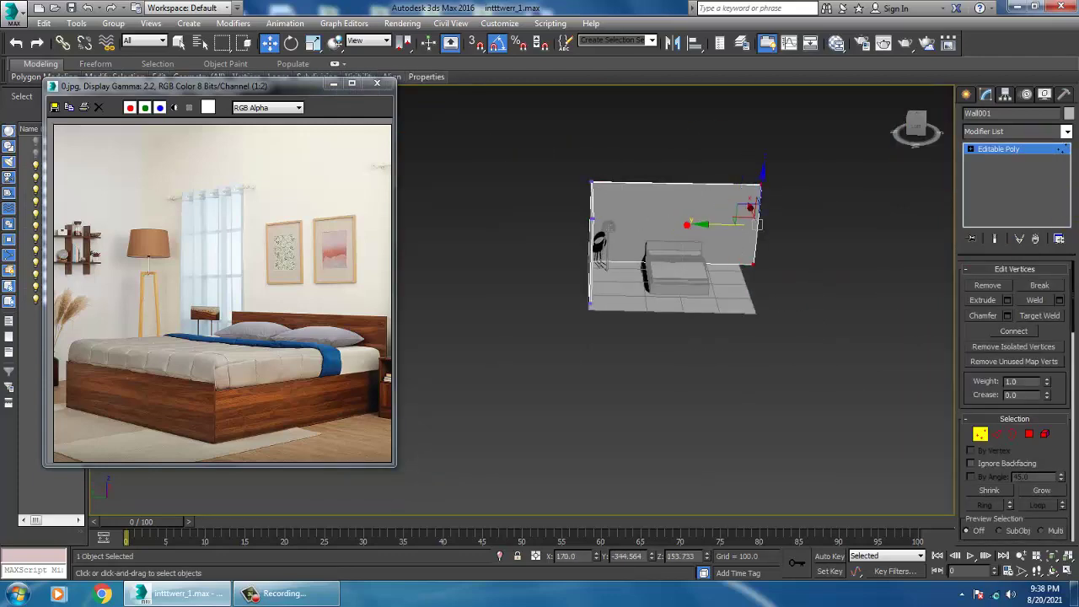
click(1005, 151)
- Extend the floor plane by moving its outer edge vertices along Y to about -351, under the lengthened wall
click(752, 299)
key(1)
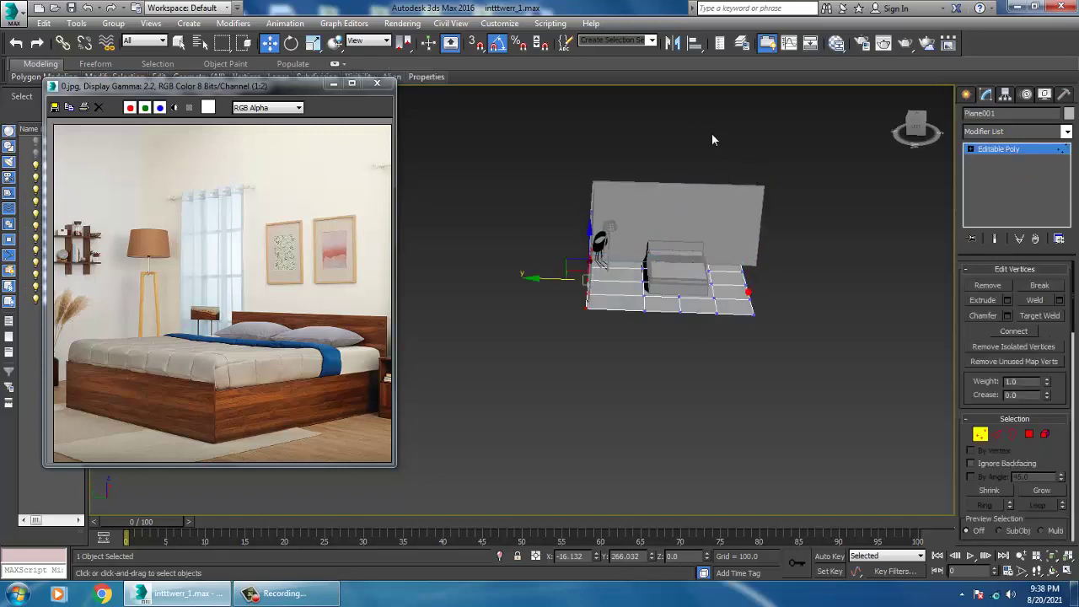
key(F3)
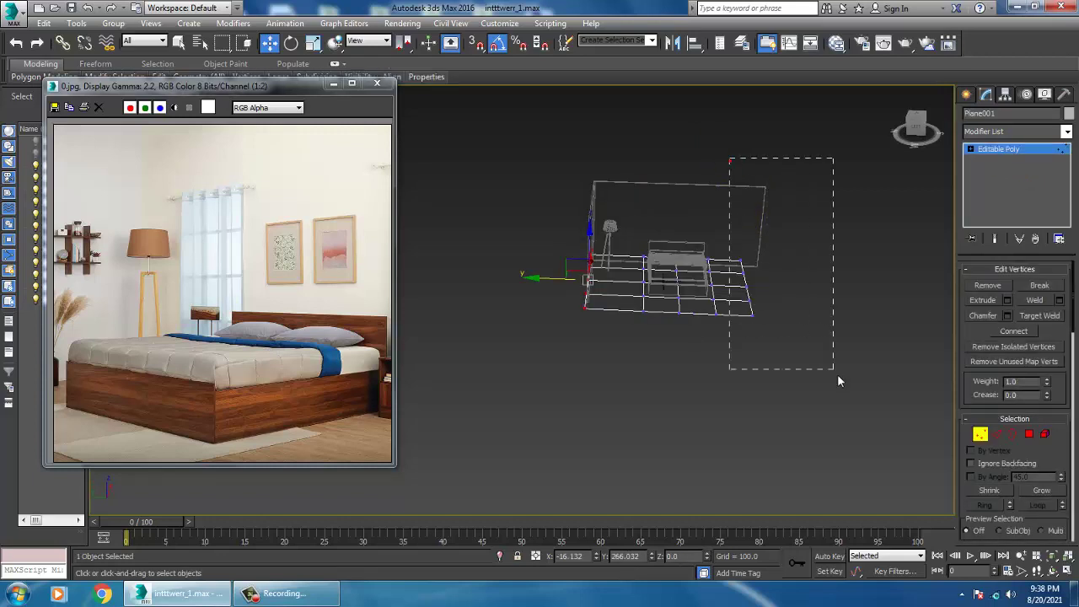
drag(837, 374, 838, 376)
key(F3)
drag(721, 293, 738, 292)
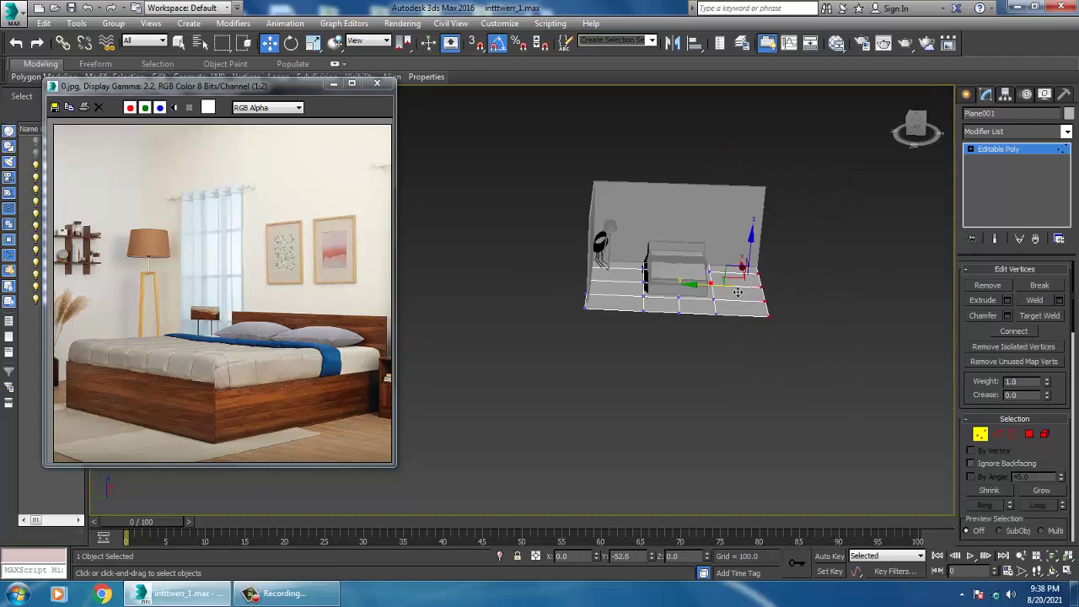
scroll(739, 291, up, 6)
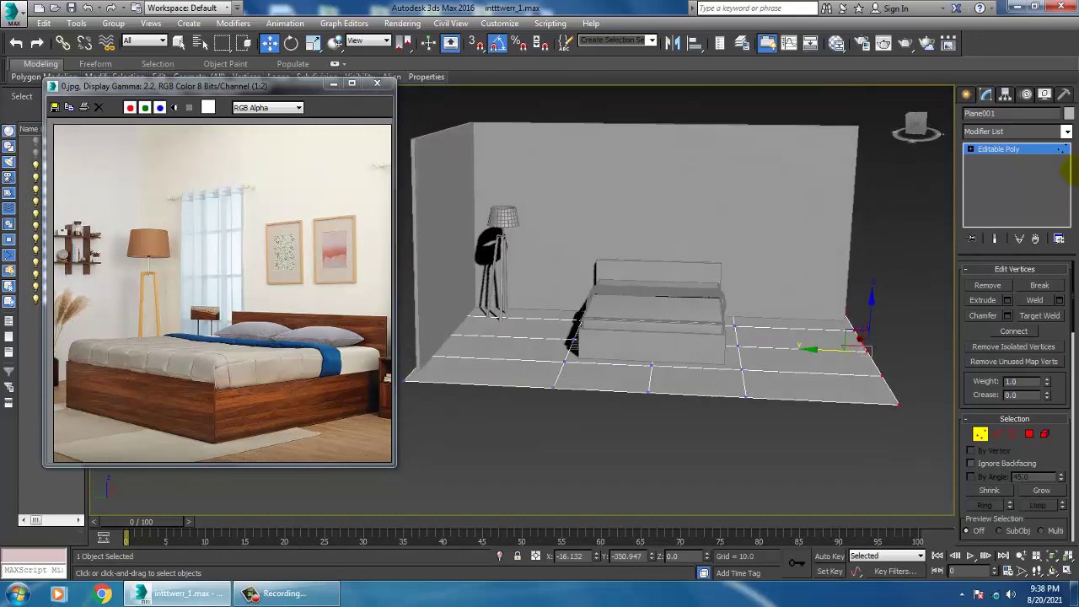
click(1018, 151)
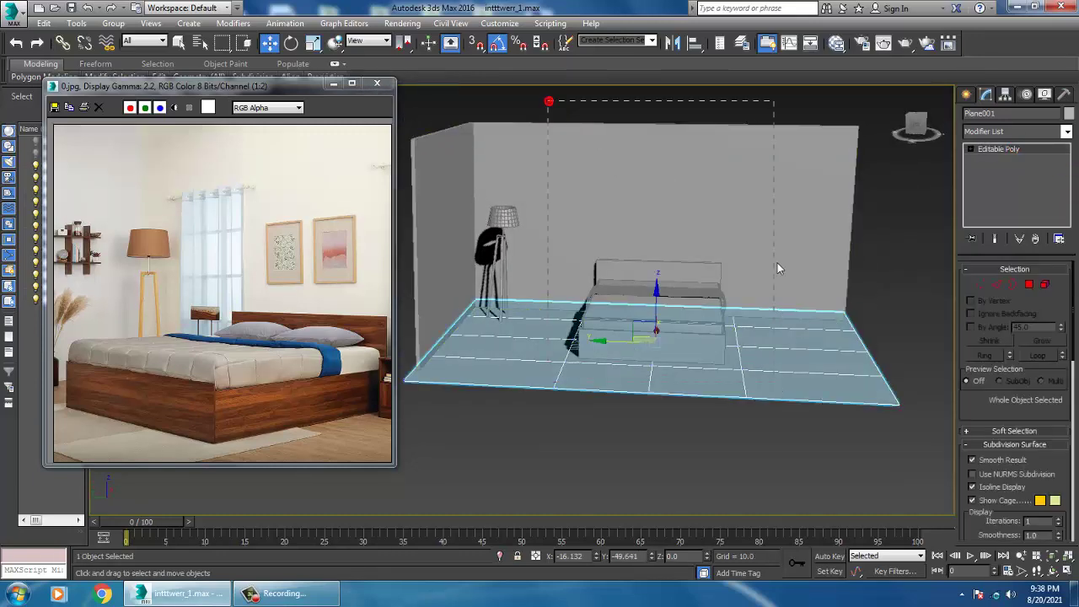
- Select the bed objects and move them along the back wall, away from the floor lamp
drag(548, 100, 777, 308)
click(618, 309)
drag(619, 311, 739, 309)
mouse_move(740, 308)
alt+middle_down()
mouse_move(721, 300)
mouse_move(737, 320)
alt+middle_up()
scroll(721, 300, up, 3)
alt+middle_drag(750, 274, 810, 292)
- Add two vertical edge loops to the back wall between the lamp and the bed with Swift Loop
click(773, 236)
mouse_move(773, 236)
alt+middle_down()
mouse_move(784, 239)
mouse_move(767, 233)
alt+middle_up()
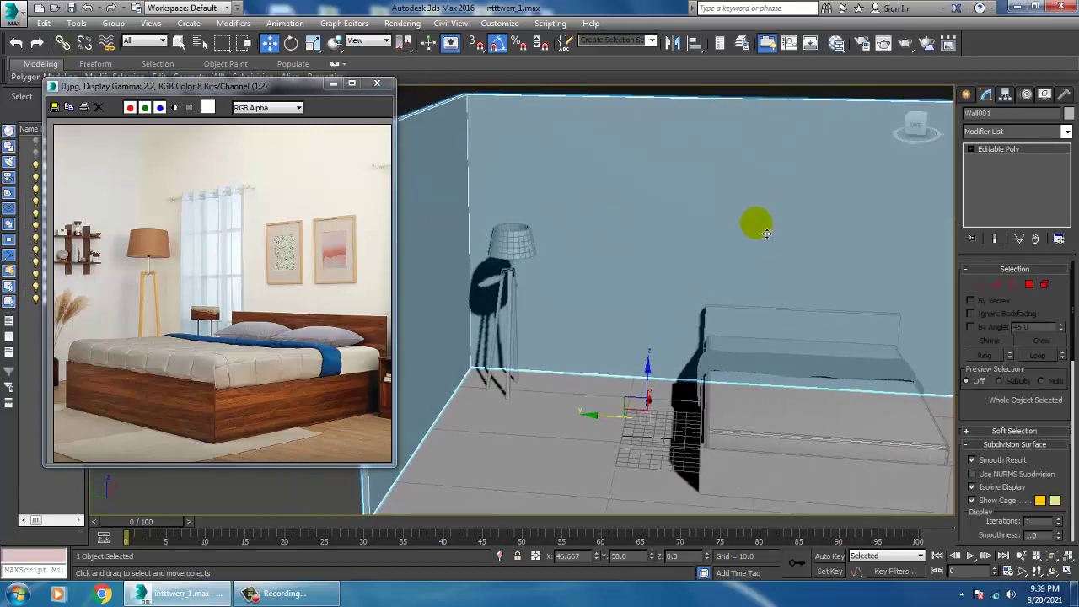
click(40, 64)
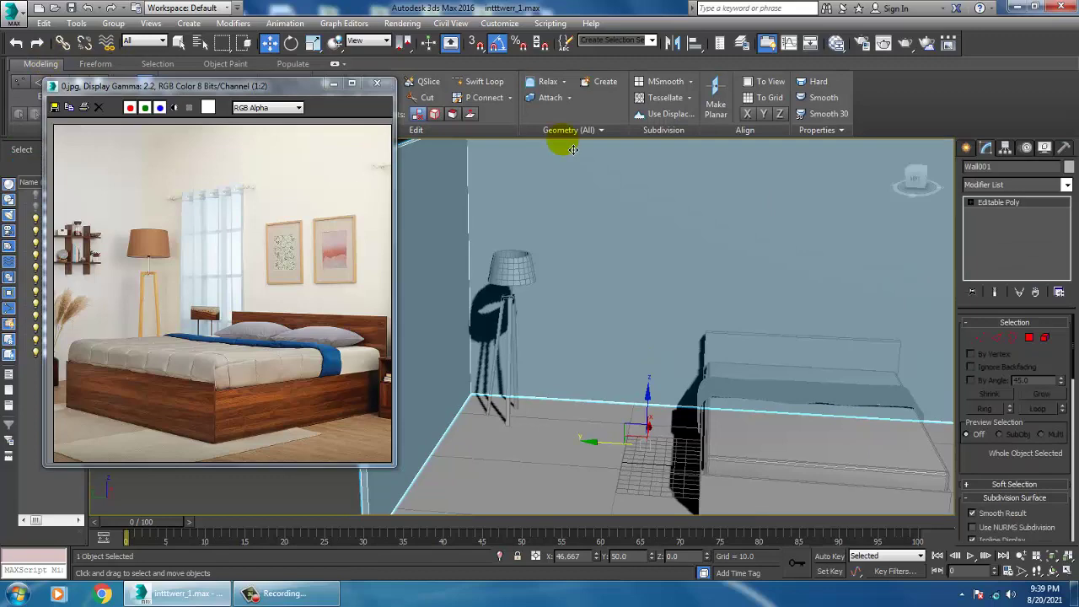
alt+middle_drag(549, 177, 557, 293)
drag(612, 217, 620, 216)
alt+middle_drag(678, 277, 754, 306)
right_click(643, 264)
- Move the vertices of the vertical loop nearest the bed along Y to about 11.8
middle_drag(847, 348, 713, 311)
scroll(778, 327, down, 5)
key(1)
key(1)
drag(630, 184, 682, 339)
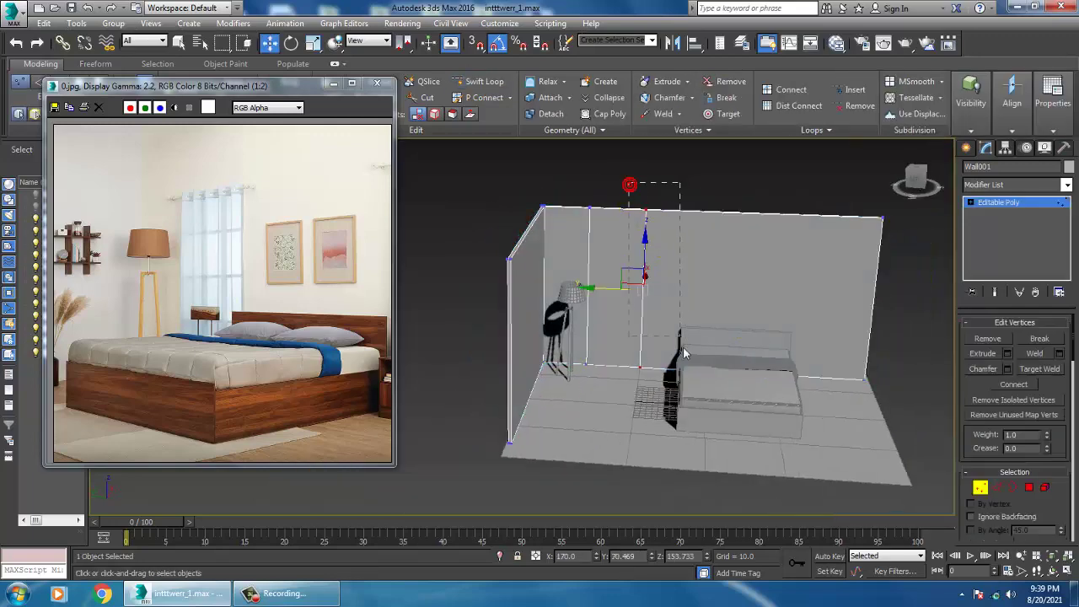
drag(630, 298, 631, 293)
alt+middle_drag(865, 309, 806, 309)
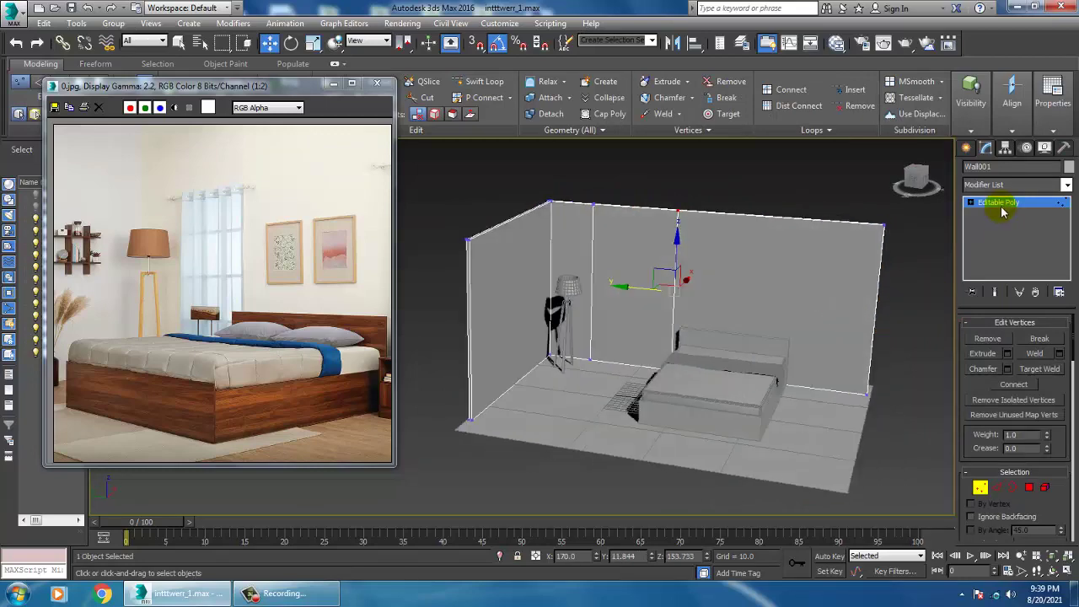
click(1001, 205)
- Stretch the free end of the back wall further along Y to about -411
middle_drag(780, 343, 754, 301)
key(1)
drag(738, 179, 870, 474)
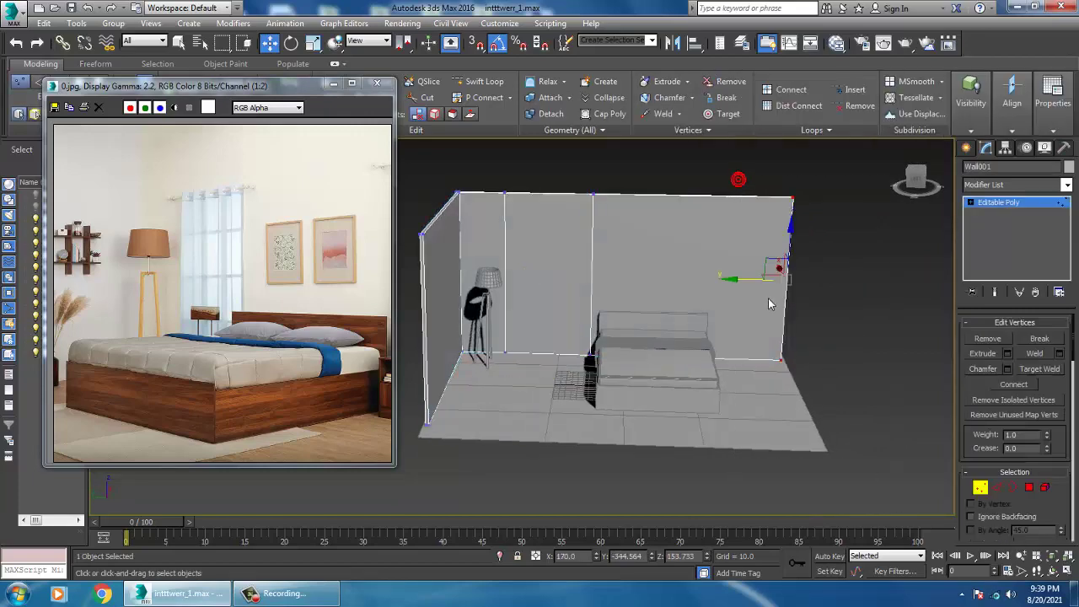
drag(734, 283, 772, 281)
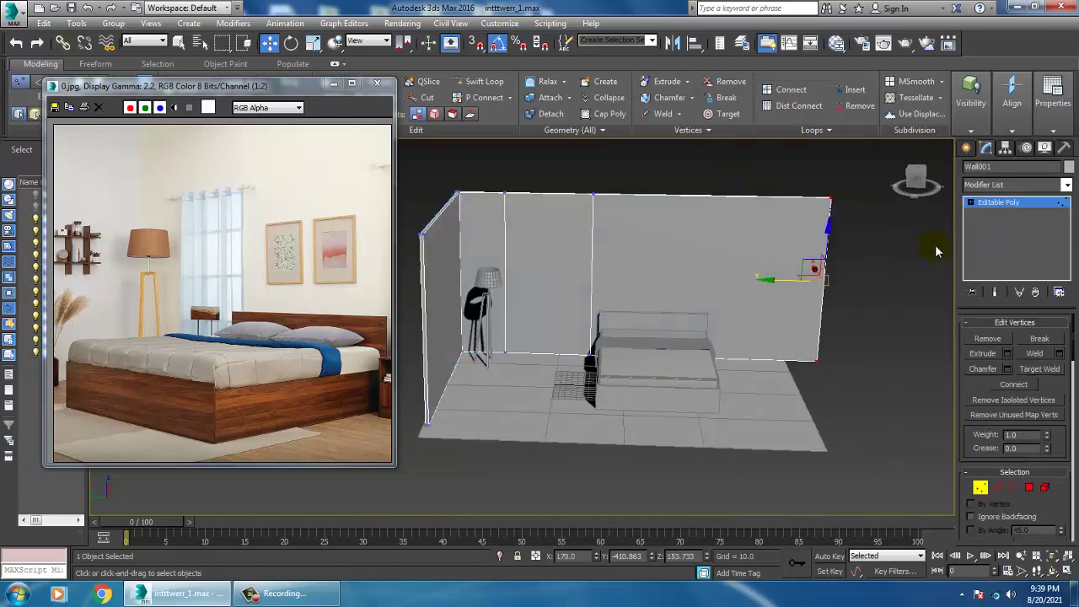
click(1003, 206)
- Select the three bed objects and shift them further along the back wall, away from the lamp
key(ctrl+a)
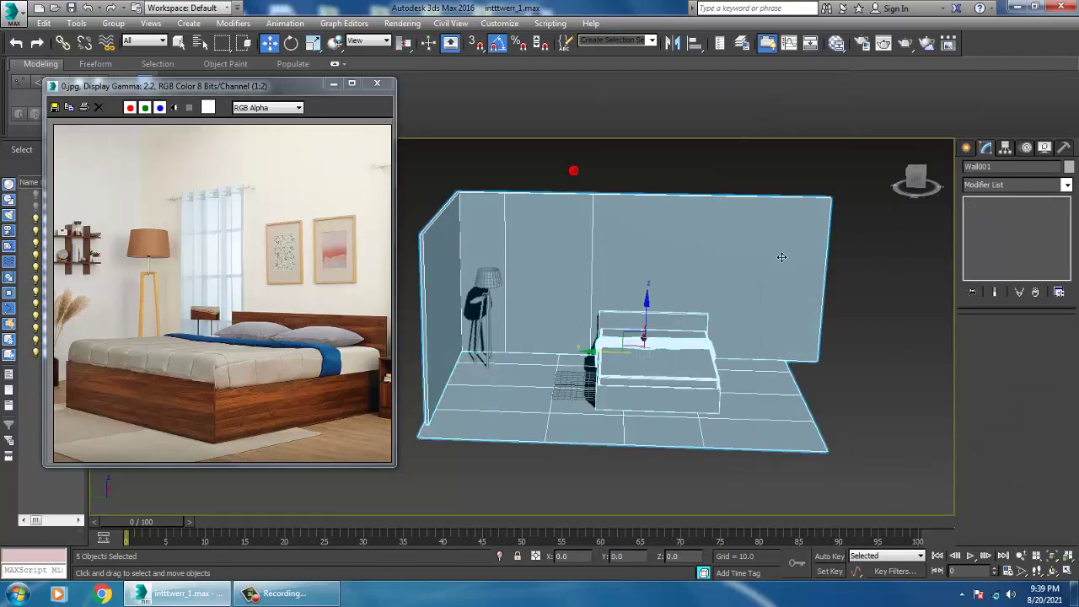
click(614, 350)
drag(603, 358, 643, 361)
alt+middle_drag(739, 369, 675, 367)
scroll(681, 377, up, 3)
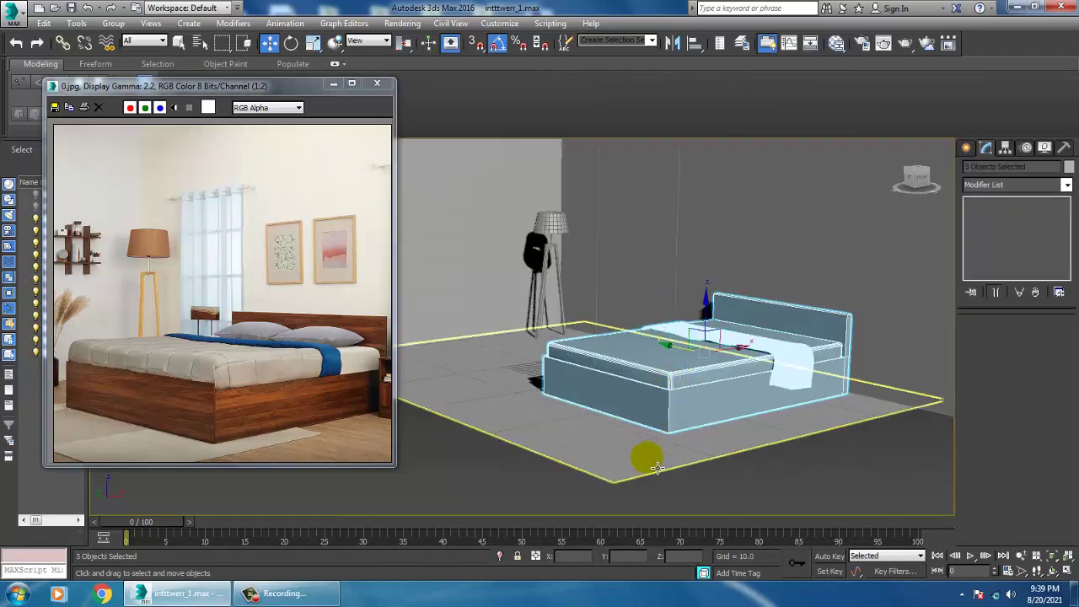
- Scale up the floor plane so it reaches past the end of the lengthened back wall
click(650, 461)
key(r)
drag(601, 382, 593, 354)
middle_drag(675, 359, 703, 505)
- Lengthen the side wall by moving its free-end vertices along X to about -308
click(533, 337)
alt+middle_drag(548, 367, 516, 395)
key(1)
scroll(498, 326, down, 4)
drag(502, 391, 501, 380)
key(w)
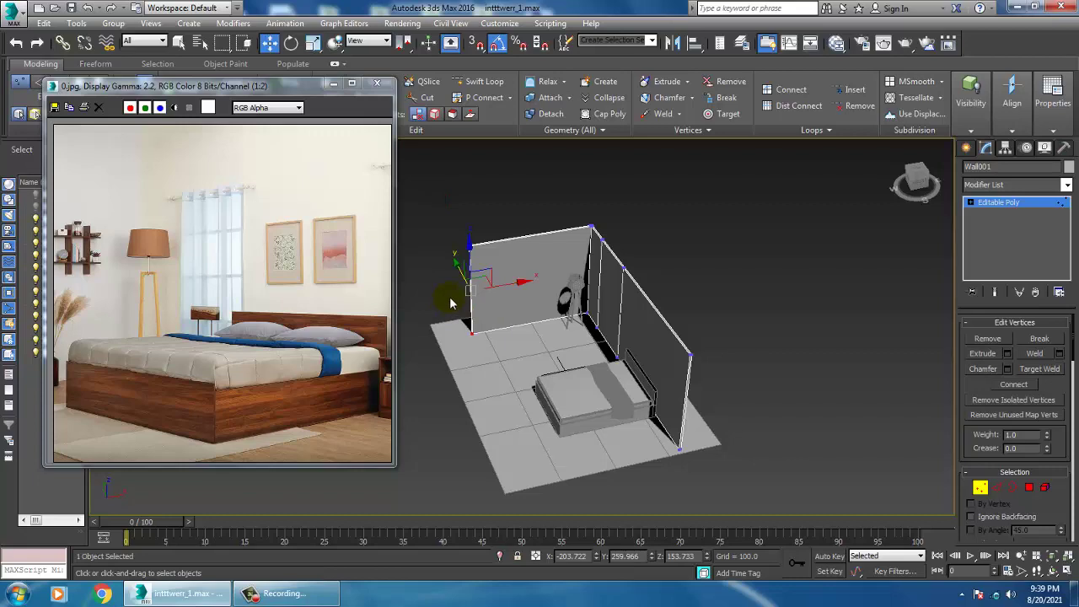
drag(494, 296, 472, 291)
scroll(533, 392, up, 4)
alt+middle_drag(534, 394, 576, 422)
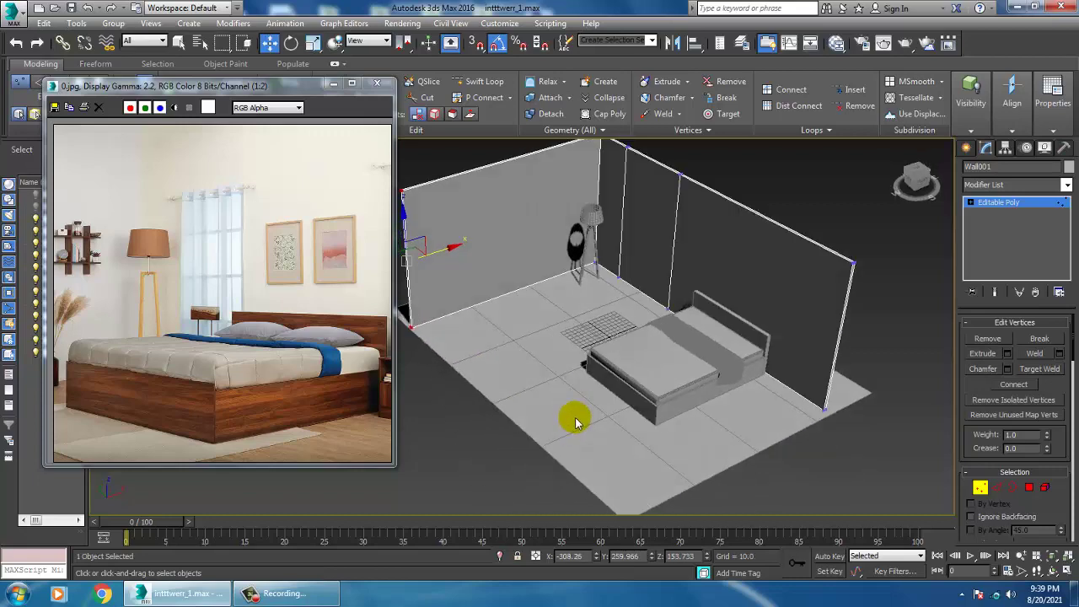
- Insert a horizontal edge loop near the top of the back wall with Swift Loop, at a height of about 234.5
scroll(605, 451, up, 3)
alt+middle_drag(724, 305, 707, 355)
scroll(706, 355, up, 4)
alt+middle_drag(672, 305, 742, 329)
scroll(762, 338, up, 2)
click(480, 81)
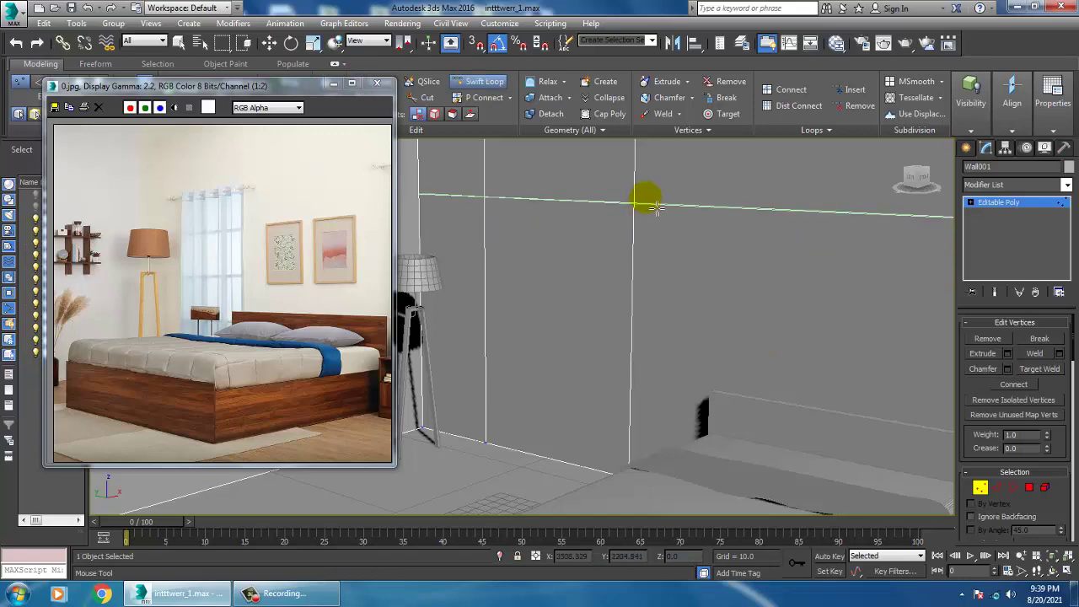
click(646, 197)
alt+middle_drag(634, 324, 647, 334)
key(w)
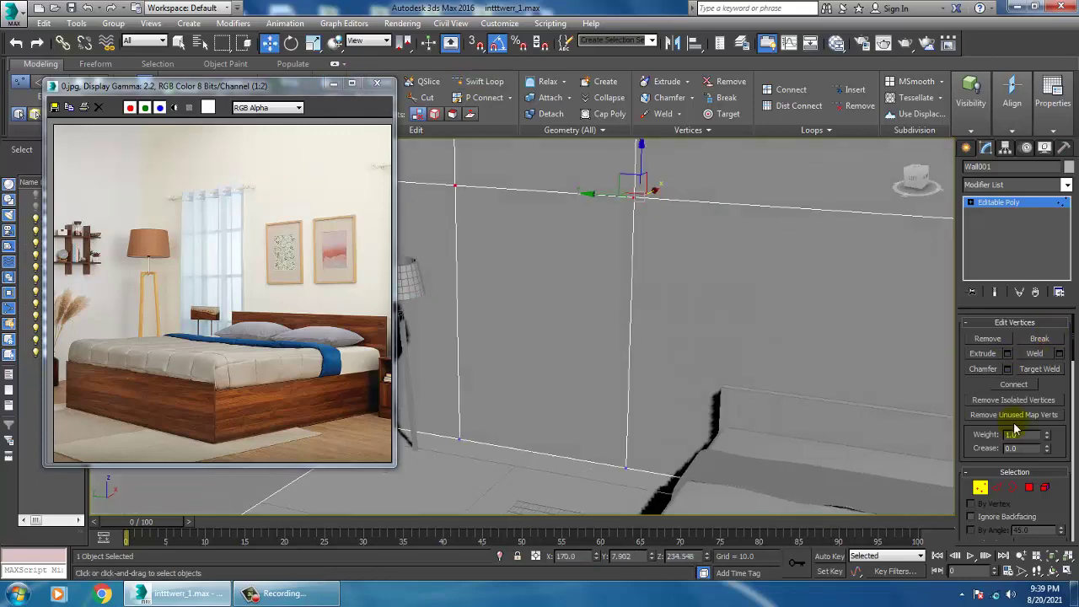
- Bridge the inner and outer polygons between the two vertical loops to cut an opening through the back wall
click(1031, 491)
click(576, 347)
alt+middle_drag(577, 339, 538, 307)
click(540, 299)
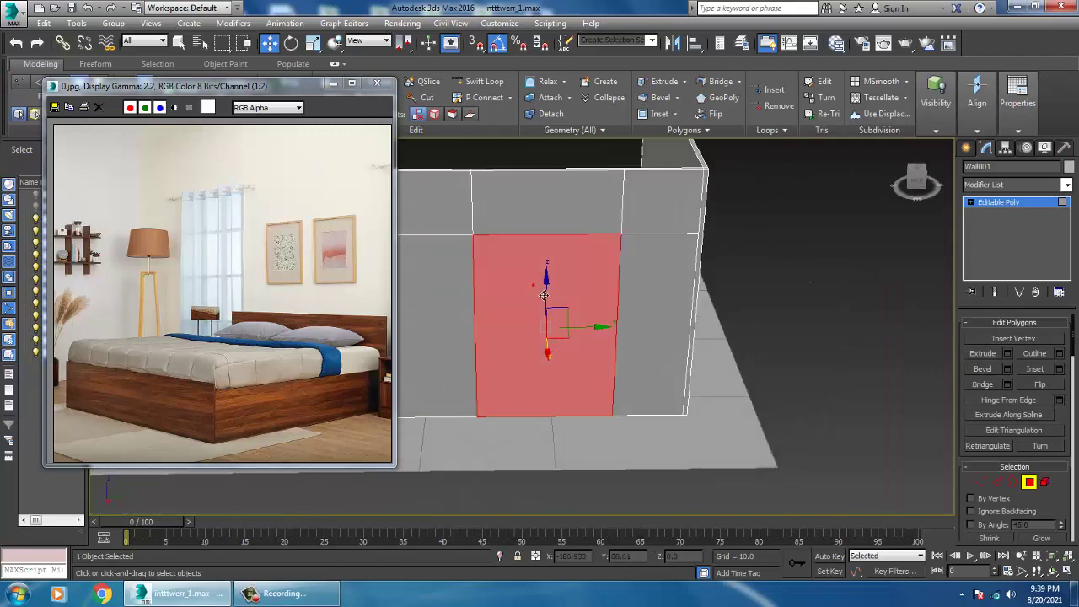
click(983, 385)
alt+middle_drag(481, 362, 809, 362)
- Create a box covering the wall opening in the Left view, about 234.75 long, 160.78 wide and 4.93 high
key(alt+w)
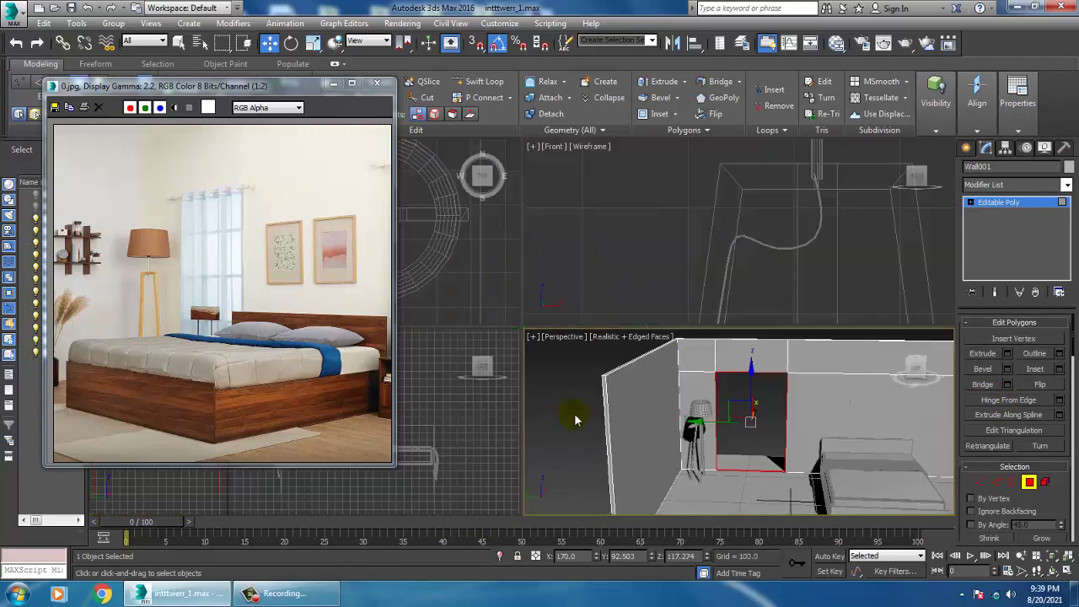
right_click(508, 435)
key(z)
key(alt+w)
middle_drag(548, 363, 814, 324)
scroll(789, 331, down, 2)
scroll(909, 315, up, 2)
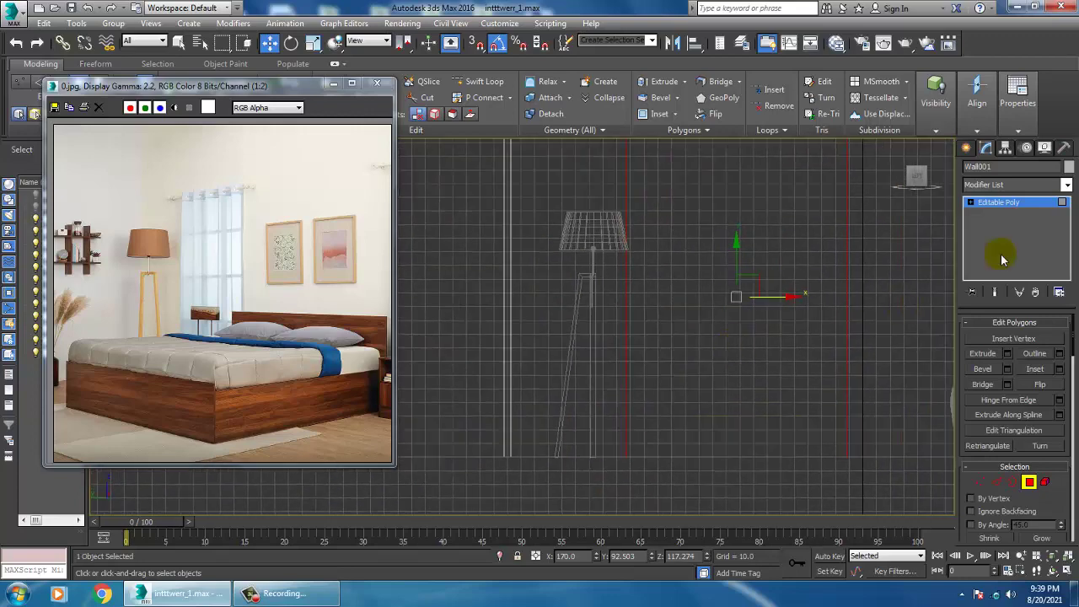
click(966, 148)
click(995, 236)
middle_drag(740, 240, 647, 274)
drag(534, 175, 547, 187)
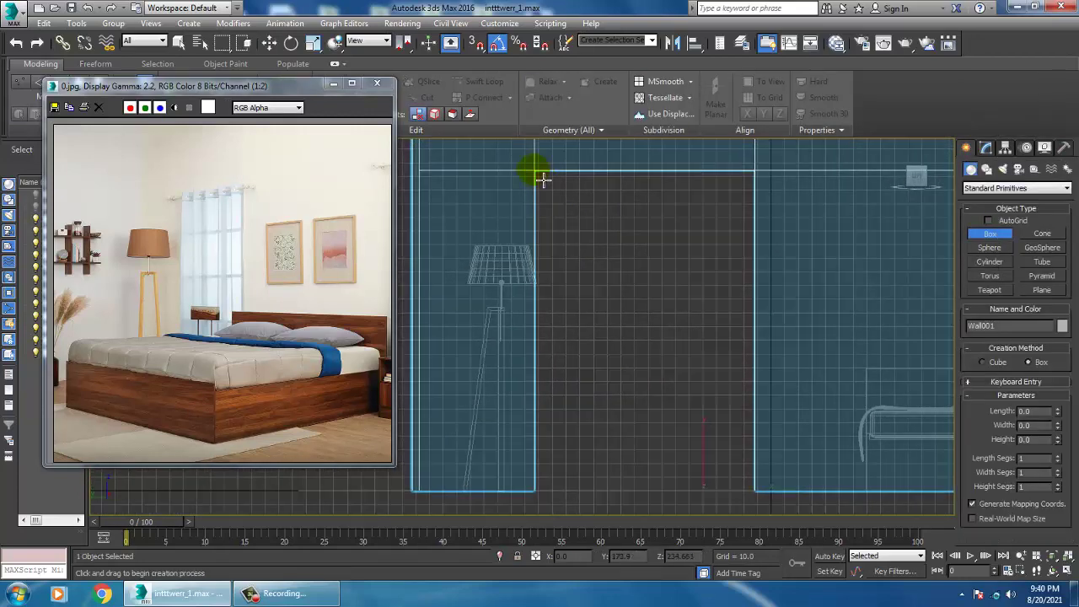
drag(545, 179, 764, 501)
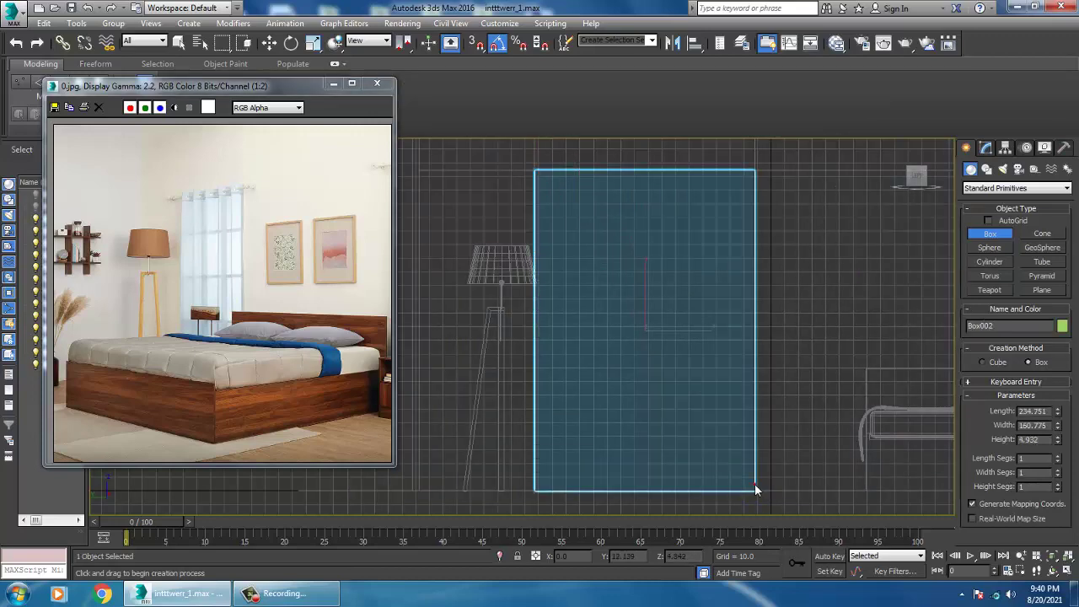
- Thin the box by scaling it along X and move it into the wall opening at about X 169.7
key(alt+w)
right_click(754, 482)
key(alt+w)
alt+middle_drag(786, 437, 666, 426)
key(r)
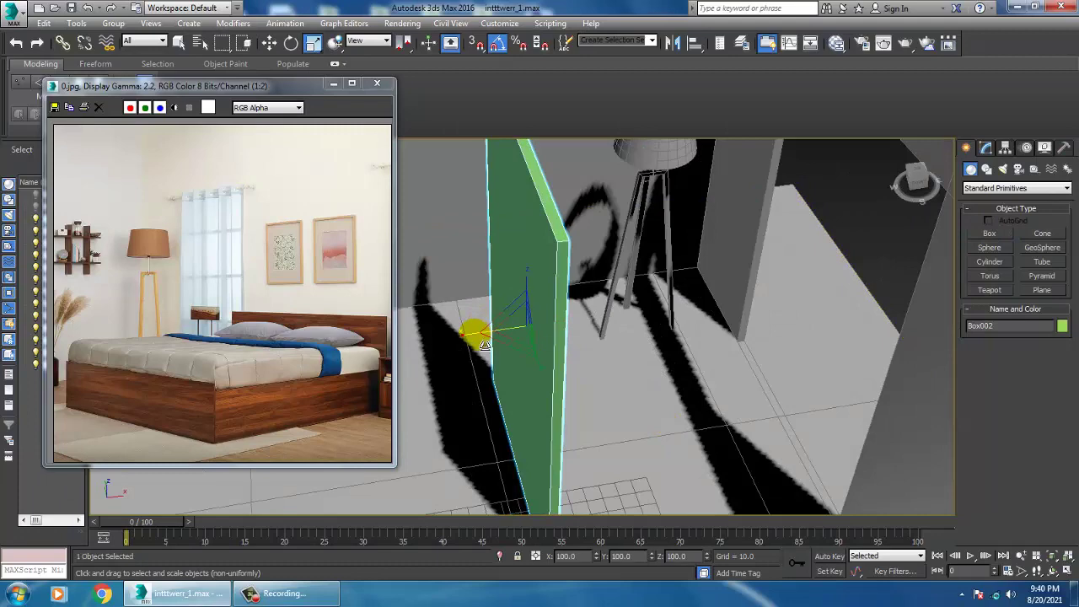
drag(473, 341, 562, 343)
key(w)
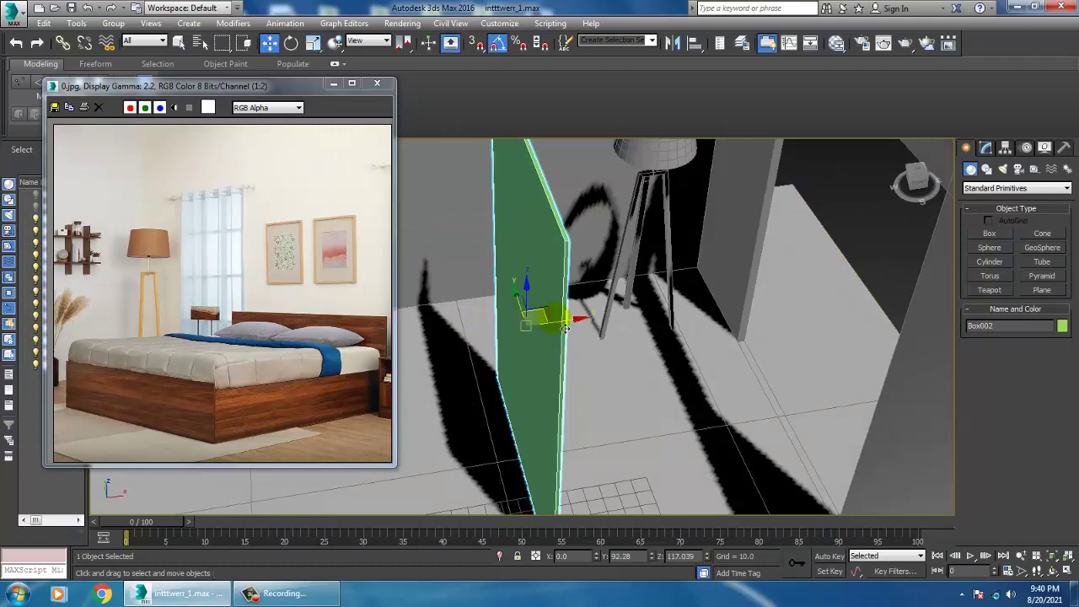
drag(650, 330, 857, 324)
alt+middle_drag(856, 324, 701, 277)
scroll(721, 273, down, 3)
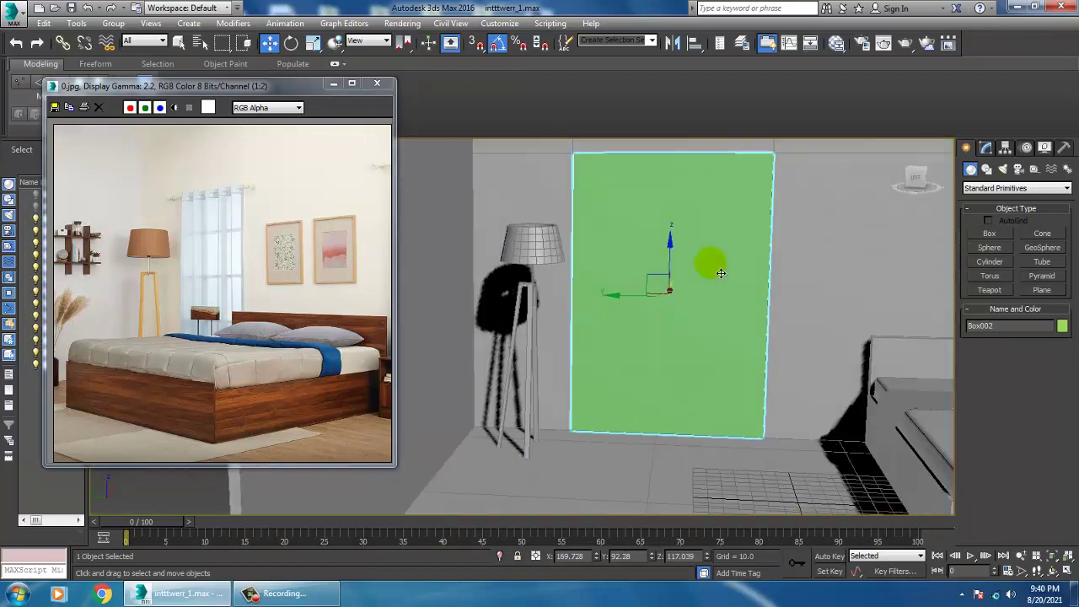
- Convert the box in the wall opening to an editable poly
right_click(689, 205)
mouse_move(754, 340)
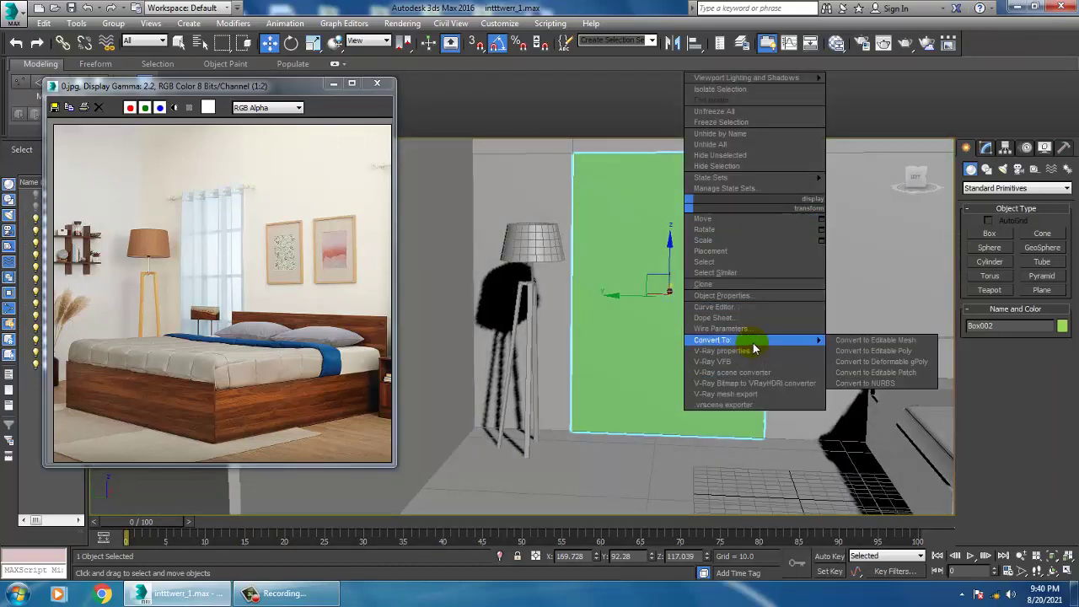
click(933, 353)
- Connect the panel's top and bottom edges with five evenly spaced vertical segments
scroll(759, 324, down, 4)
key(2)
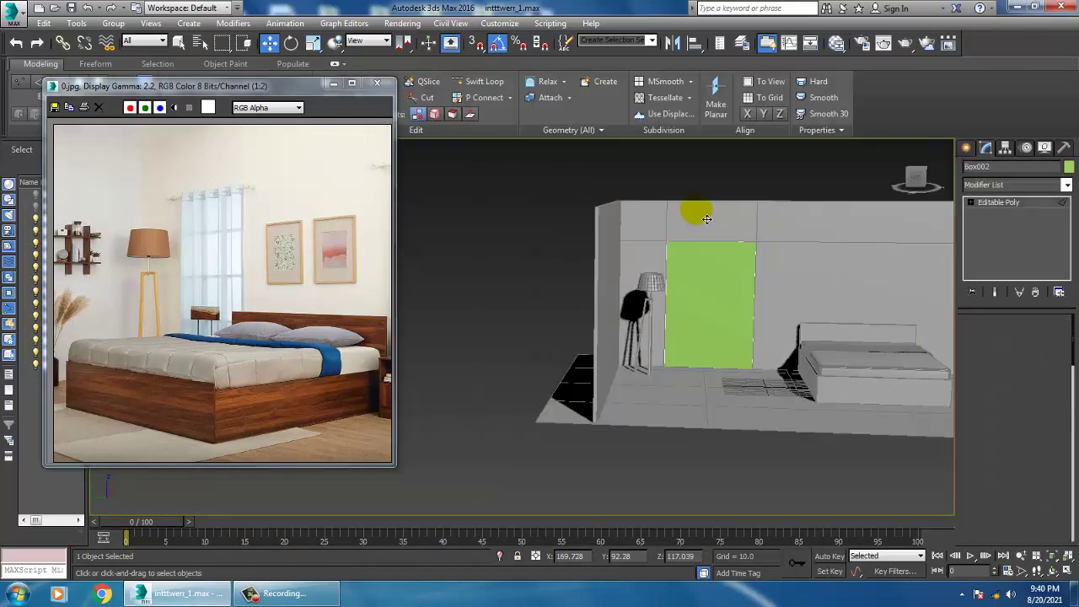
drag(1031, 478, 1025, 384)
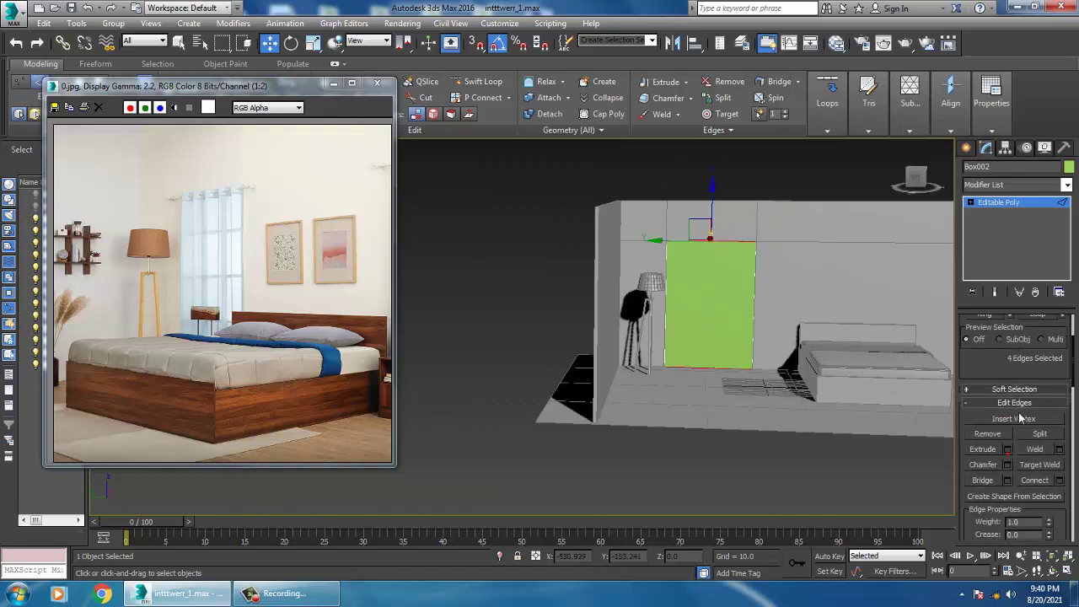
click(1060, 482)
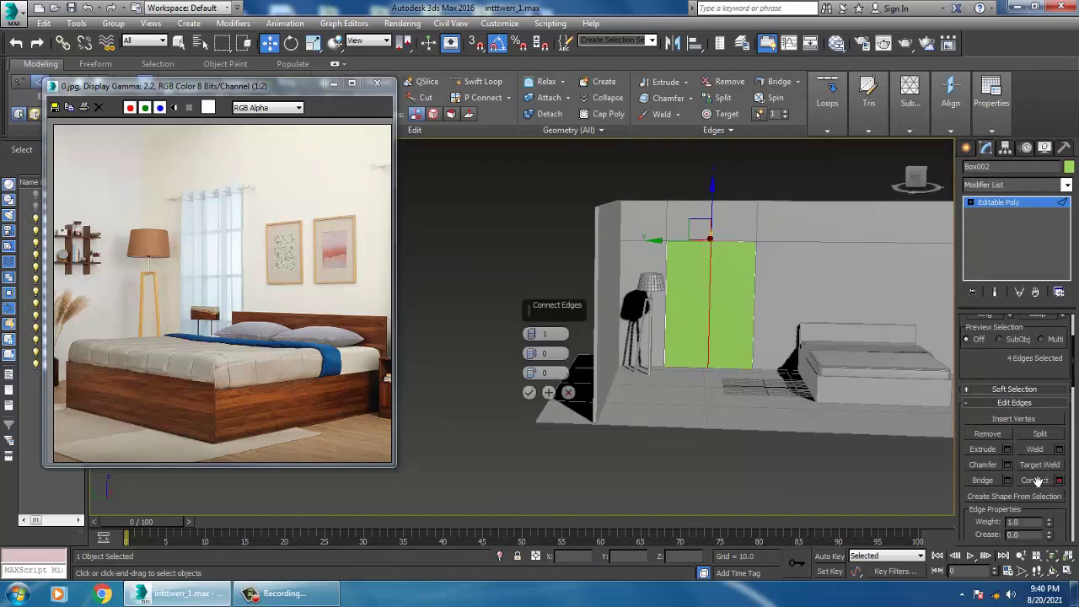
click(532, 333)
click(532, 333)
click(529, 394)
- In the Left view, scale the two vertical lines nearest the lamp together into a narrow bar and shift it slightly sideways
key(alt+w)
middle_click(469, 415)
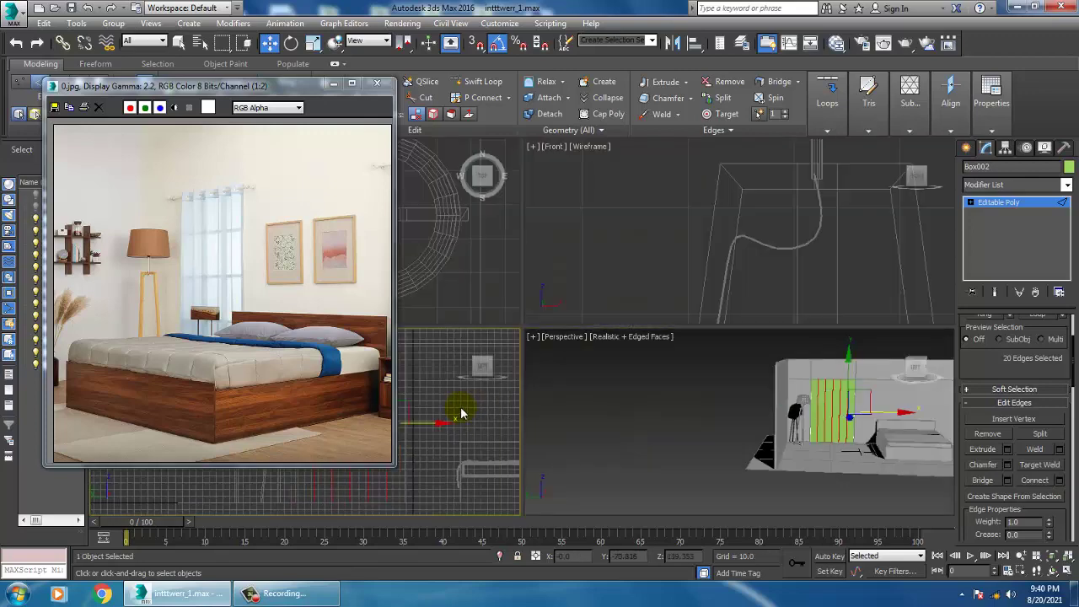
key(alt+w)
key(1)
drag(618, 393, 631, 517)
key(r)
drag(662, 331, 352, 309)
key(w)
drag(646, 339, 642, 337)
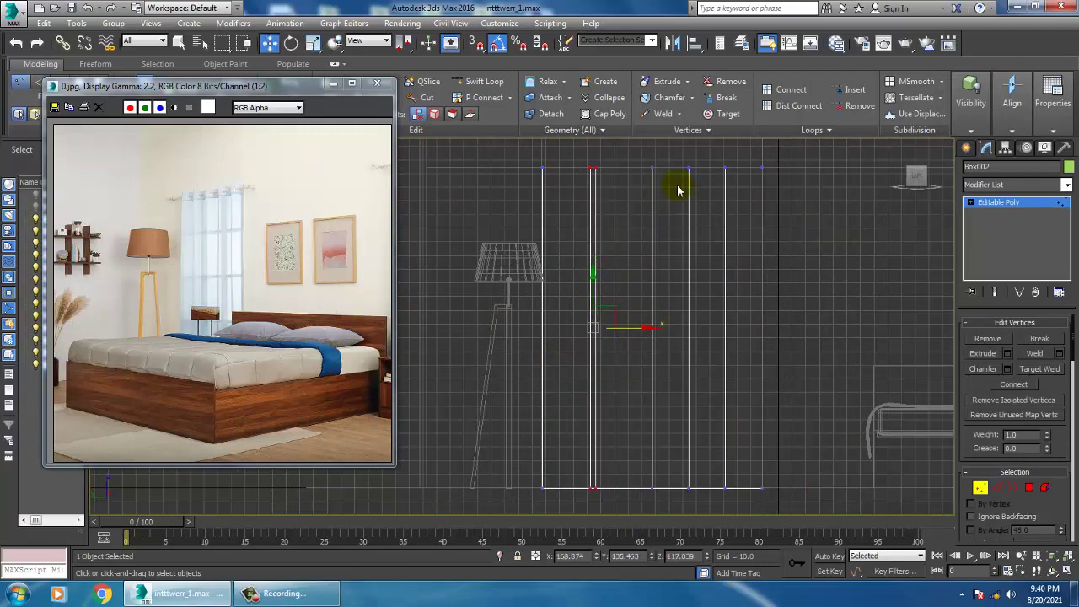
- Scale the panel's third and fourth vertical lines together into a narrow middle bar and adjust the spacing of both bars
drag(699, 531, 700, 527)
key(r)
drag(744, 340, 481, 339)
key(w)
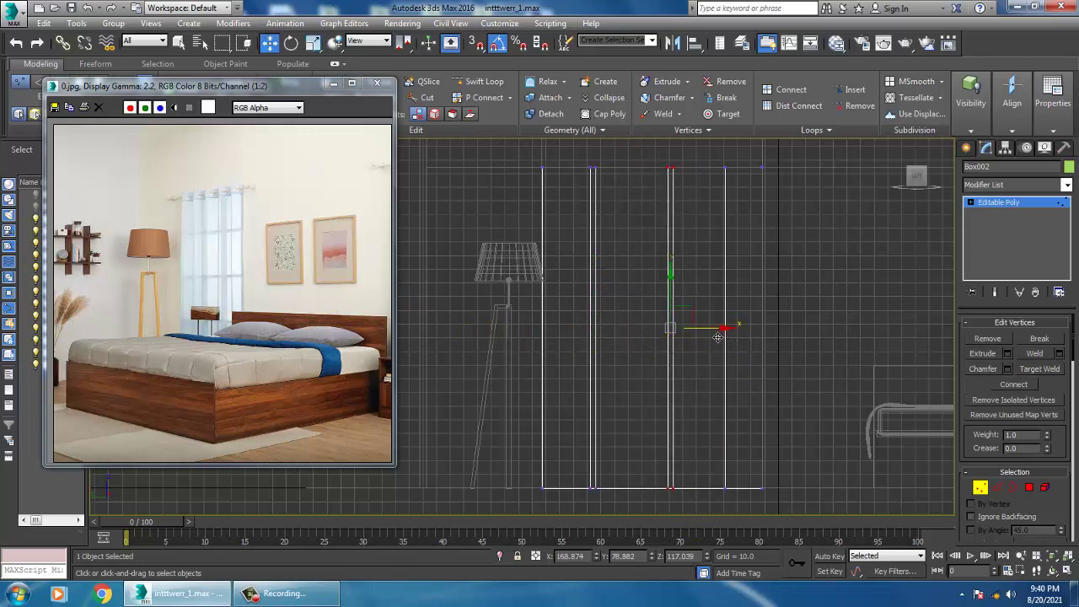
drag(723, 336, 713, 336)
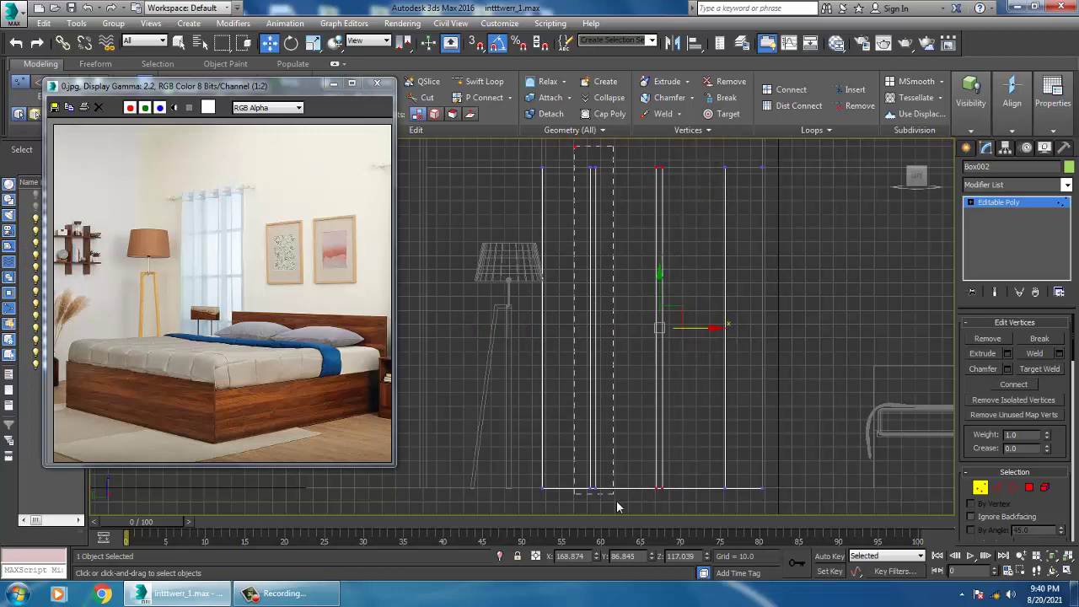
drag(635, 337, 642, 337)
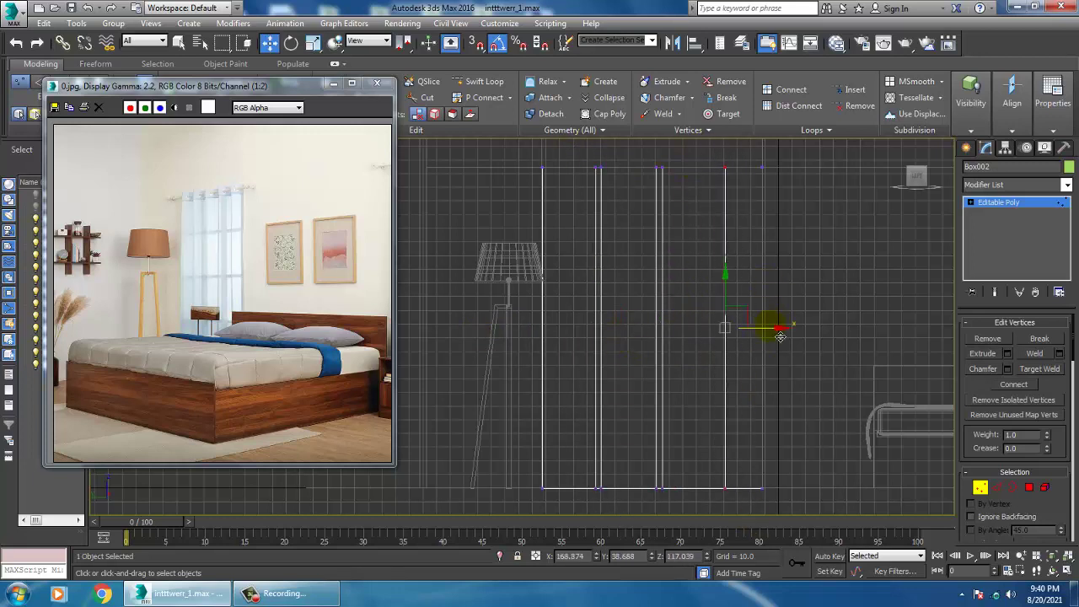
- Complete the third narrow vertical bar and add three pairs of horizontal edge loops across the panel with Swift Loop
click(463, 81)
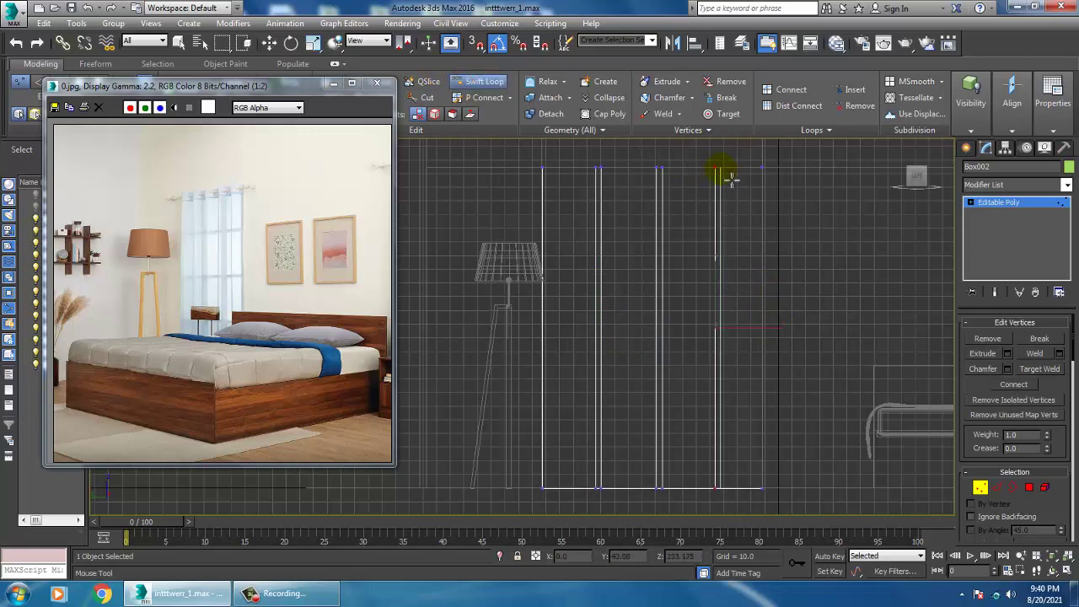
click(748, 242)
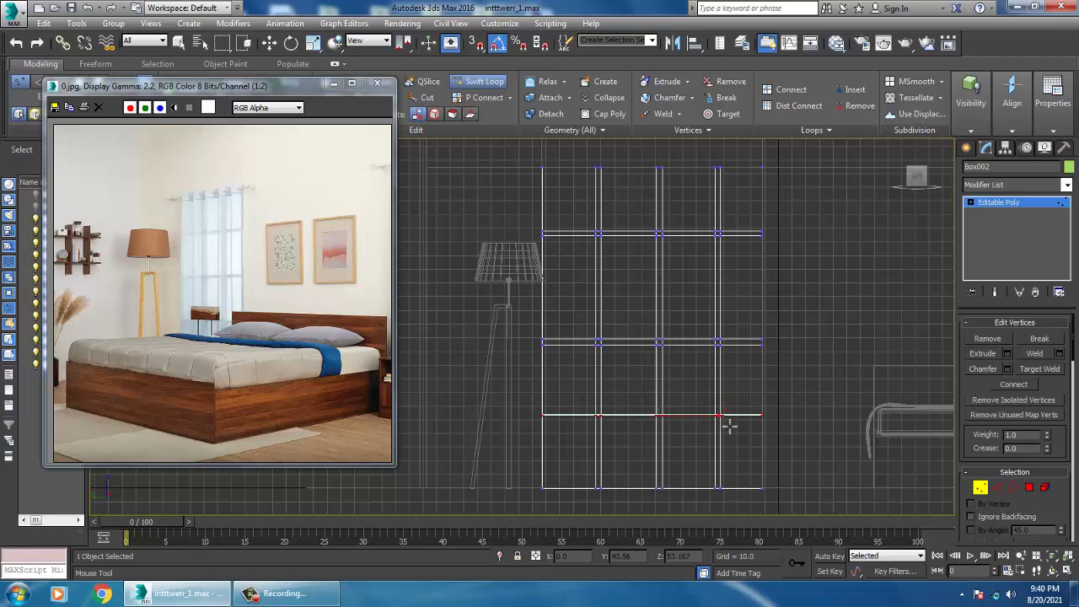
right_click(731, 432)
middle_drag(749, 357, 742, 349)
key(1)
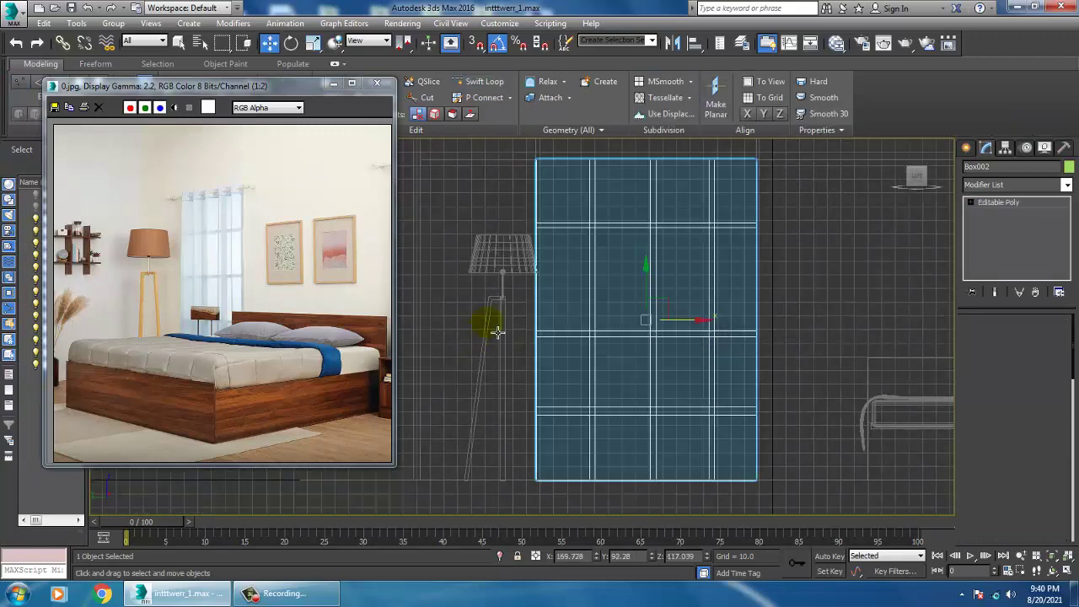
- Move the vertices of the window panel's middle horizontal bar slightly upward
key(1)
drag(495, 319, 835, 370)
drag(653, 305, 653, 287)
- Select all sixteen pane polygons on the room side of the window panel in the Perspective view
key(alt+w)
right_click(778, 385)
key(alt+w)
scroll(716, 312, up, 3)
alt+middle_drag(732, 382, 723, 325)
click(1029, 488)
click(694, 275)
ctrl+click(721, 282)
ctrl+click(756, 291)
ctrl+click(755, 328)
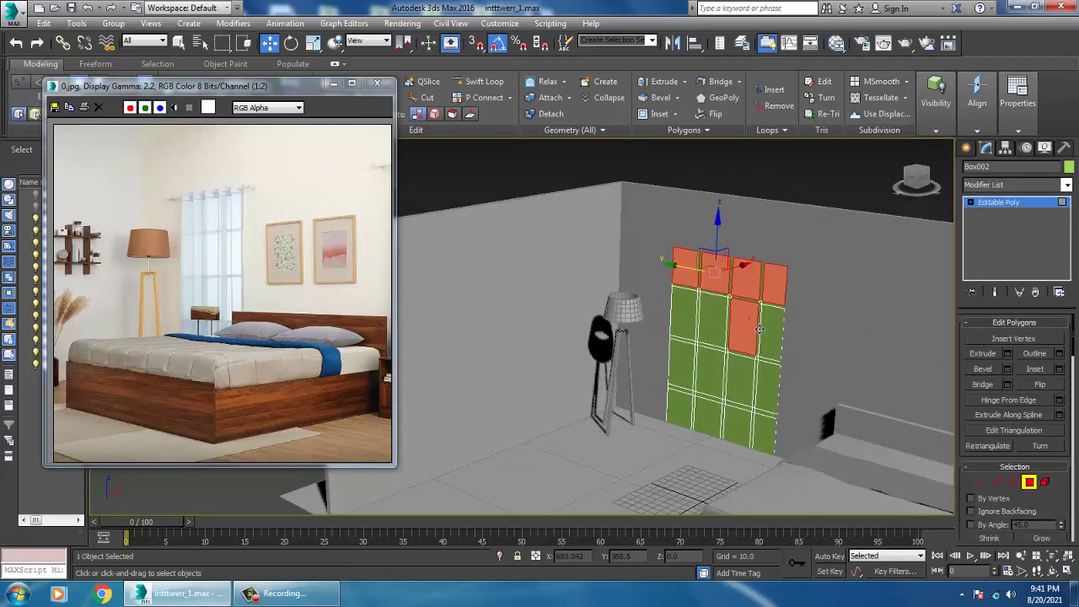
ctrl+click(778, 336)
ctrl+click(725, 328)
ctrl+click(695, 317)
ctrl+click(688, 365)
ctrl+click(714, 377)
ctrl+click(742, 386)
ctrl+click(773, 437)
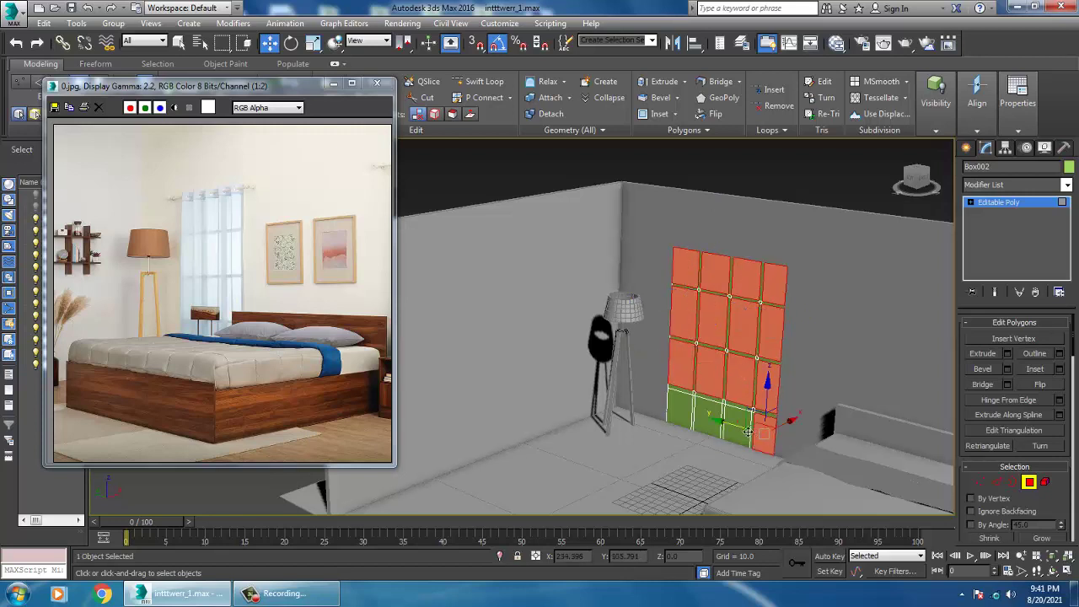
ctrl+click(741, 429)
ctrl+click(717, 425)
- Add all sixteen pane polygons on the outer side of the window panel to the selection
alt+middle_drag(849, 318, 694, 305)
ctrl+click(685, 287)
ctrl+click(716, 287)
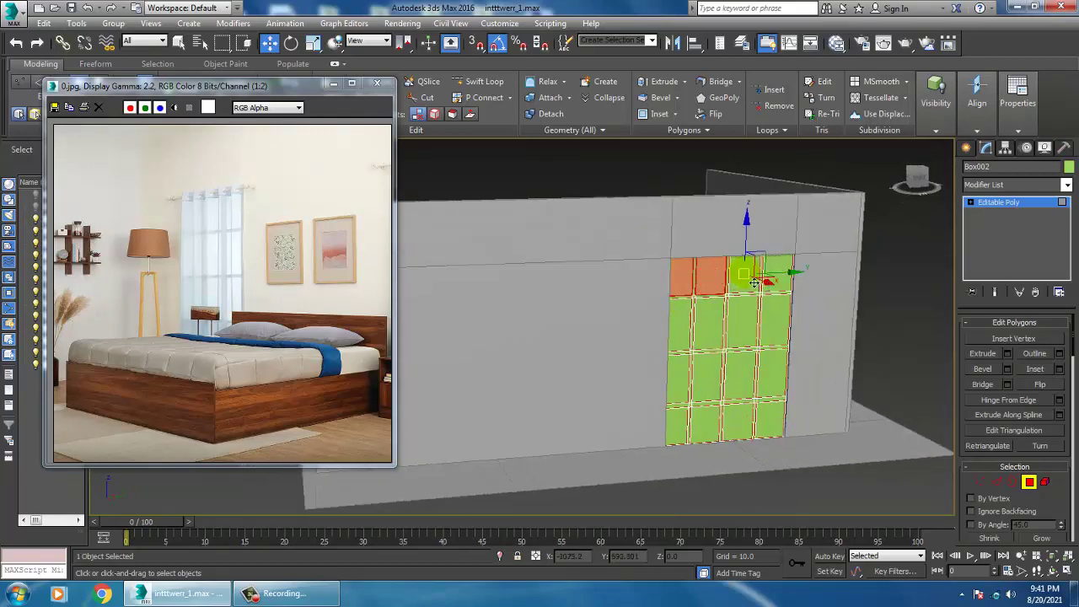
ctrl+click(755, 282)
ctrl+click(778, 274)
ctrl+click(774, 321)
ctrl+click(771, 374)
ctrl+click(782, 415)
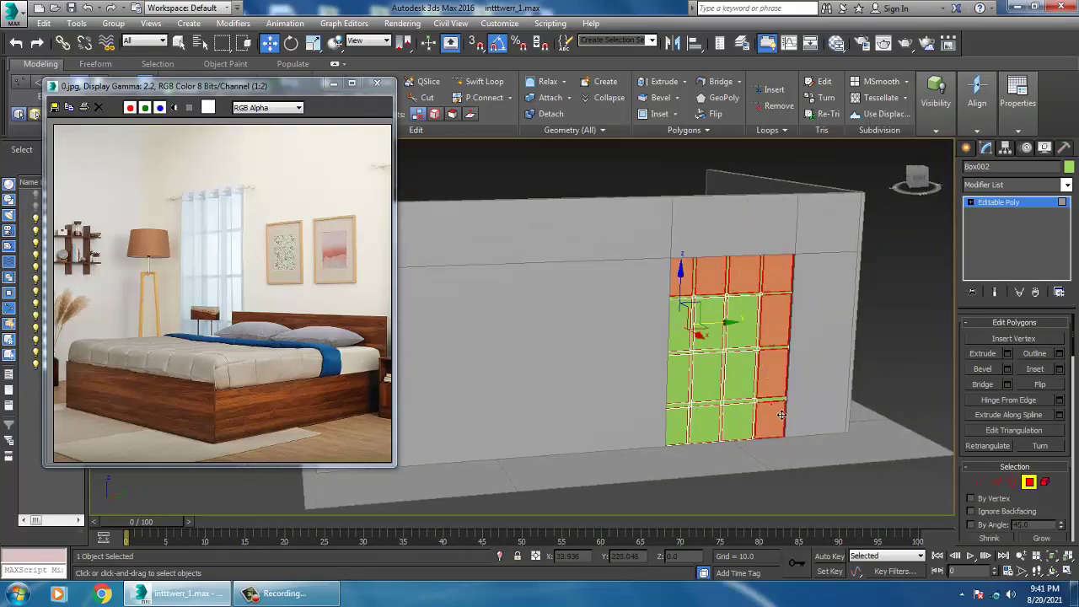
ctrl+click(714, 427)
ctrl+click(684, 368)
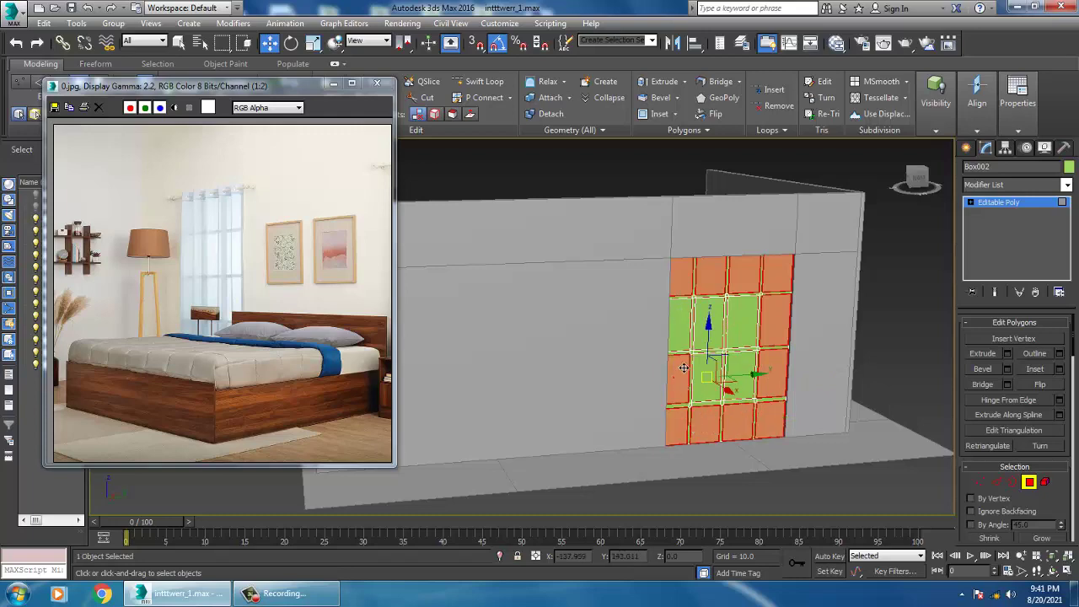
ctrl+click(678, 324)
ctrl+click(707, 325)
ctrl+click(740, 325)
ctrl+click(748, 386)
ctrl+click(713, 382)
- Bevel the selected panes inward on both sides with an outline of -1.0 and finish polygon editing
alt+middle_drag(723, 317, 798, 307)
scroll(829, 310, up, 3)
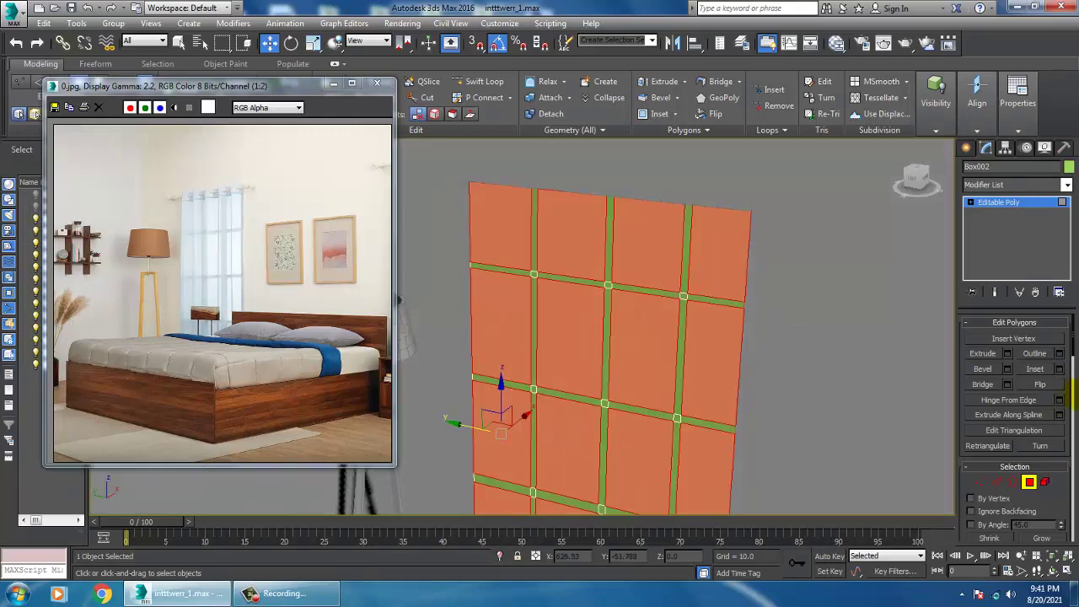
click(1008, 369)
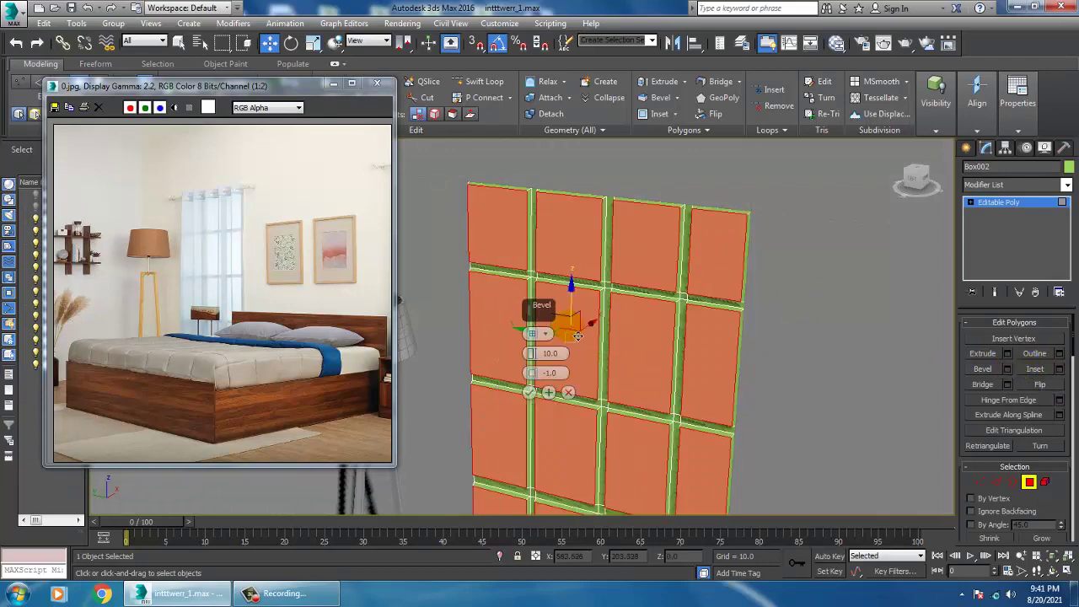
drag(533, 355, 546, 396)
click(529, 393)
scroll(742, 346, down, 3)
alt+middle_drag(766, 342, 759, 307)
scroll(773, 295, down, 2)
click(869, 222)
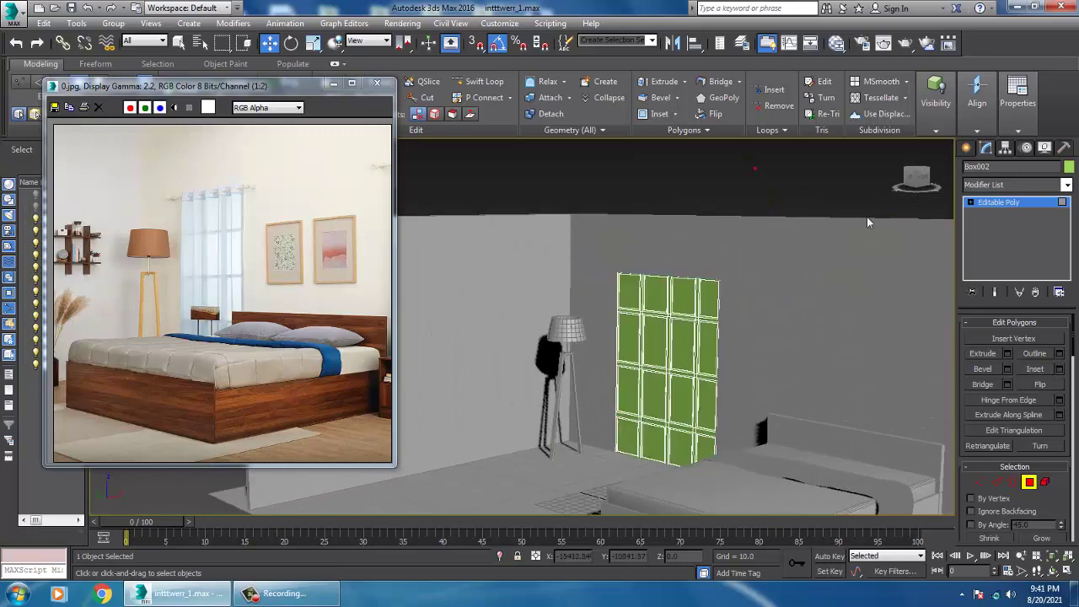
click(998, 203)
- Create a picture box about 68 long and 52 wide on the back wall above the headboard, using AutoGrid
alt+middle_drag(759, 276, 851, 323)
middle_drag(852, 322, 832, 273)
click(743, 293)
mouse_move(743, 293)
alt+middle_down()
mouse_move(730, 272)
mouse_move(743, 274)
mouse_move(728, 281)
mouse_move(774, 300)
mouse_move(749, 294)
alt+middle_up()
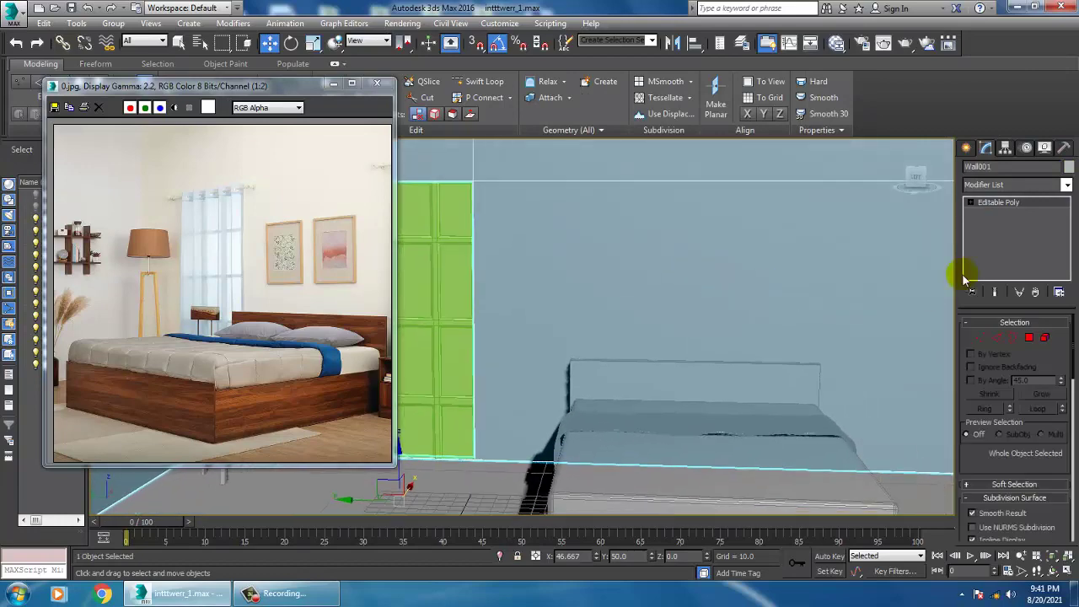
click(969, 147)
click(990, 235)
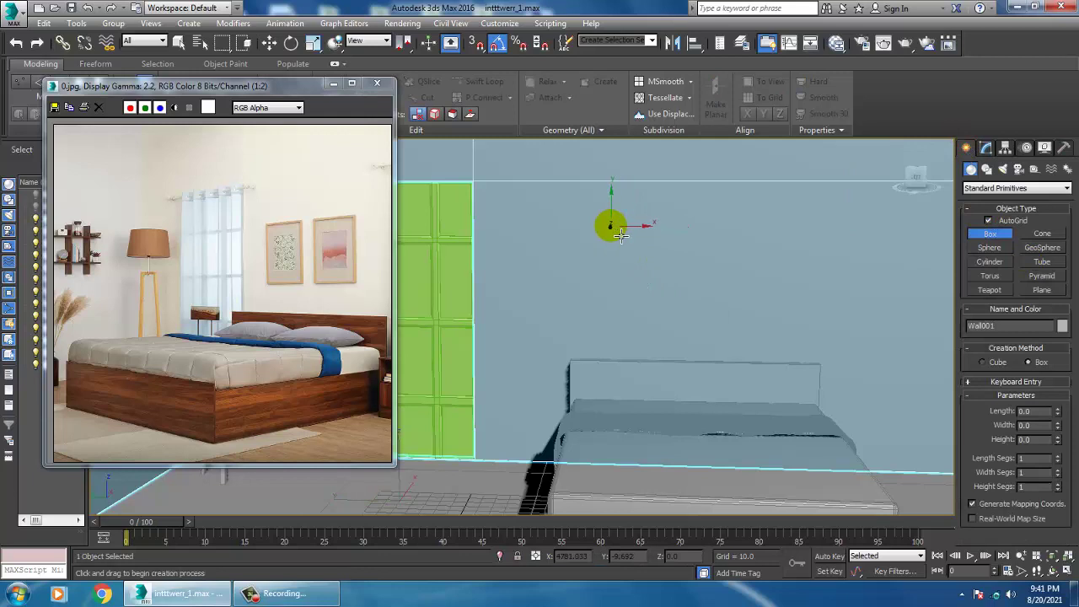
drag(610, 240, 673, 321)
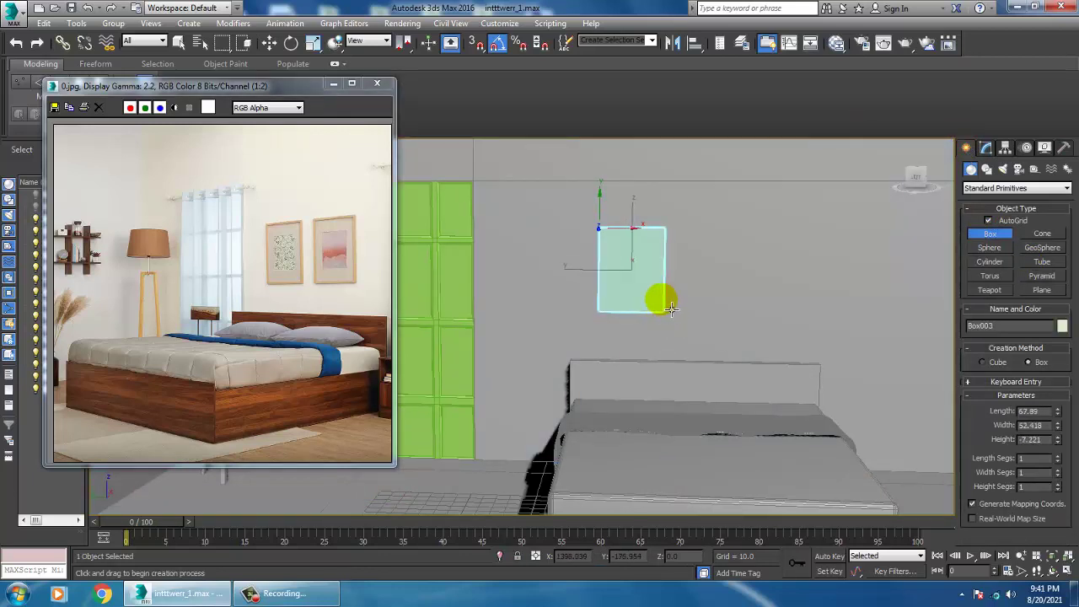
click(666, 305)
key(w)
key(z)
- Thin the picture box along X and move it to about X 165.5 at the wall
alt+middle_drag(663, 301, 643, 315)
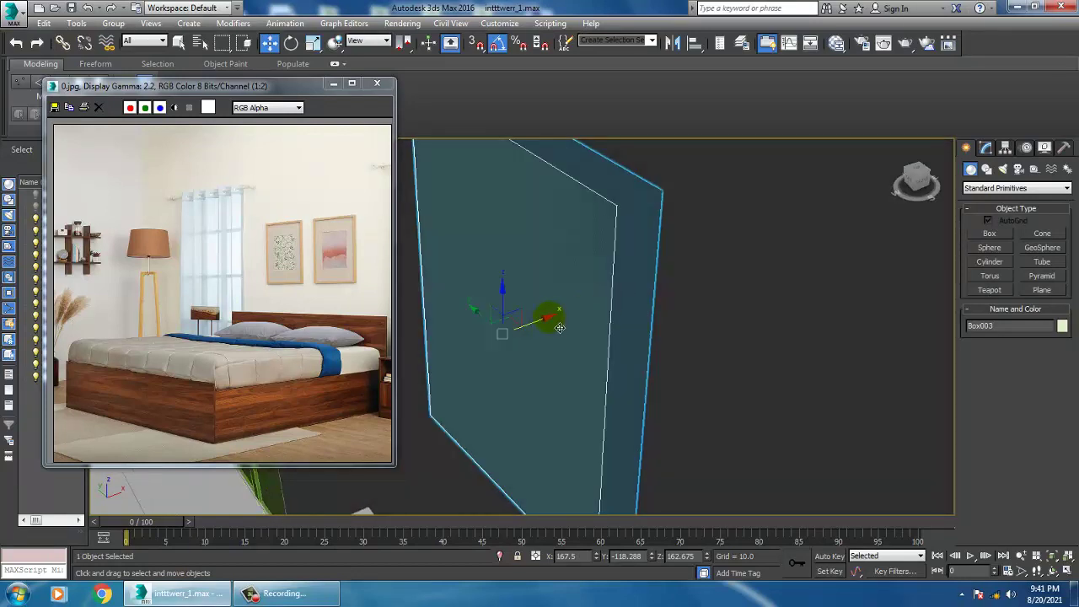
mouse_move(529, 331)
mouse_down()
mouse_move(497, 343)
mouse_move(506, 362)
mouse_move(529, 340)
mouse_up()
key(r)
key(w)
- Convert the picture box to an editable poly
alt+middle_drag(549, 299, 532, 219)
right_click(522, 208)
mouse_move(652, 347)
click(713, 355)
- Inset the picture box's front polygon by about 1.78 to form a frame border
key(4)
click(550, 323)
scroll(557, 323, down, 5)
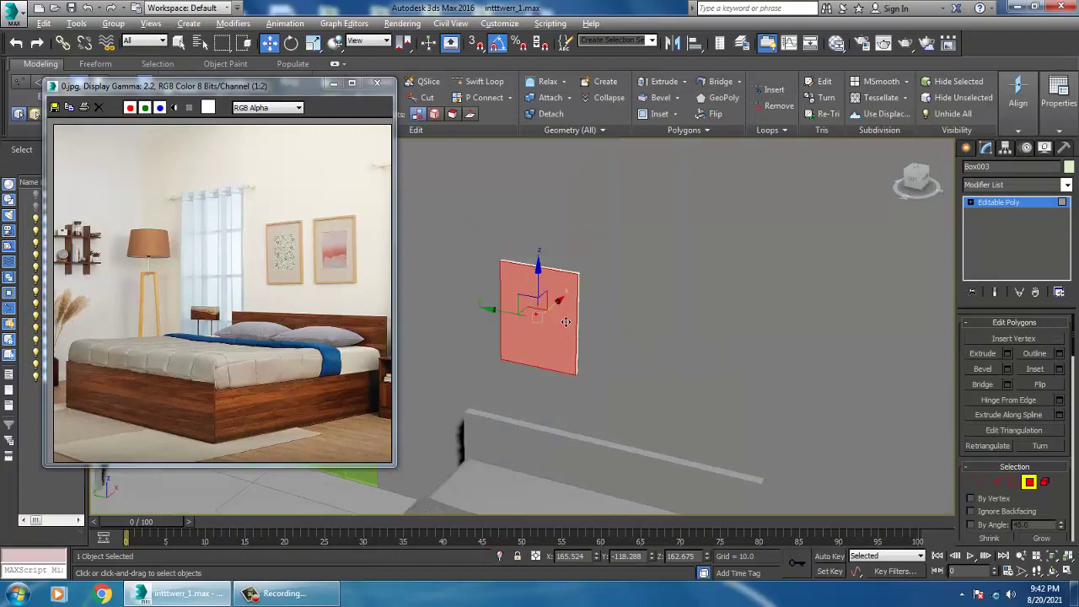
scroll(704, 375, up, 4)
middle_drag(735, 377, 832, 395)
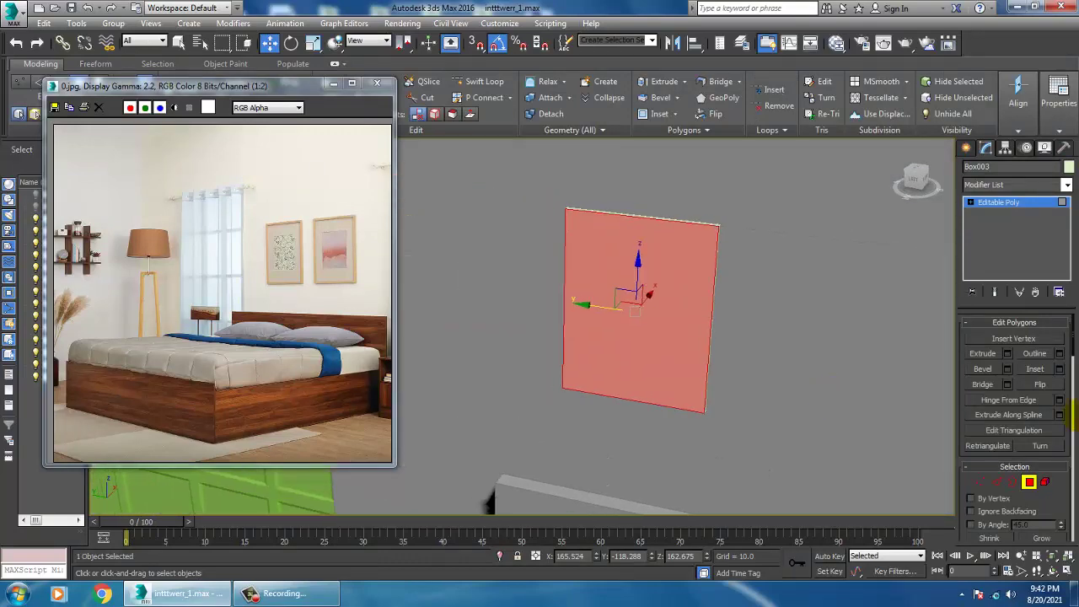
click(1059, 369)
scroll(668, 314, up, 5)
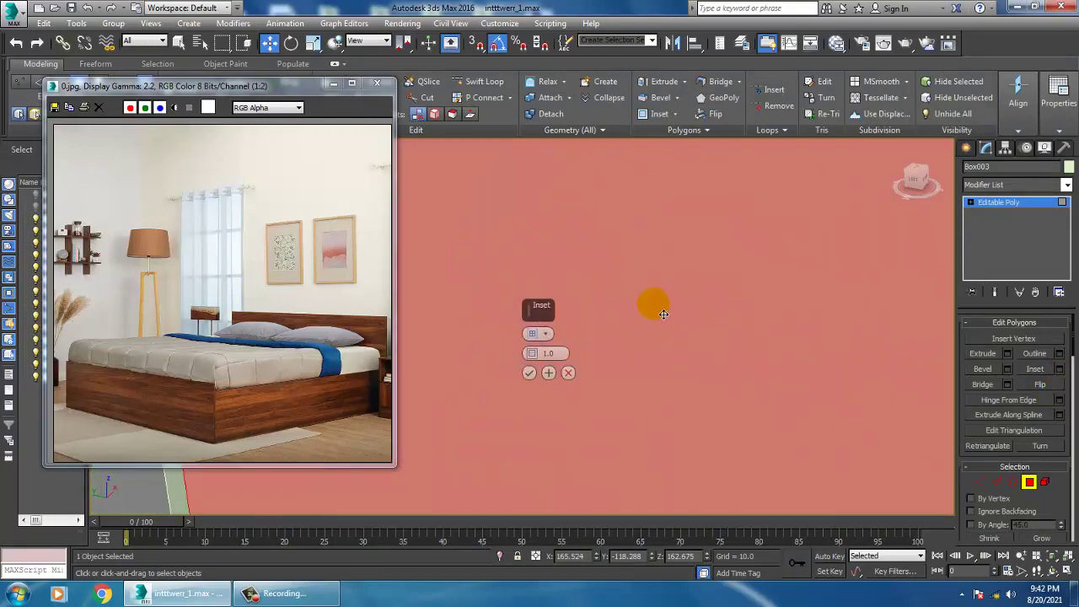
scroll(664, 314, down, 4)
drag(532, 354, 533, 347)
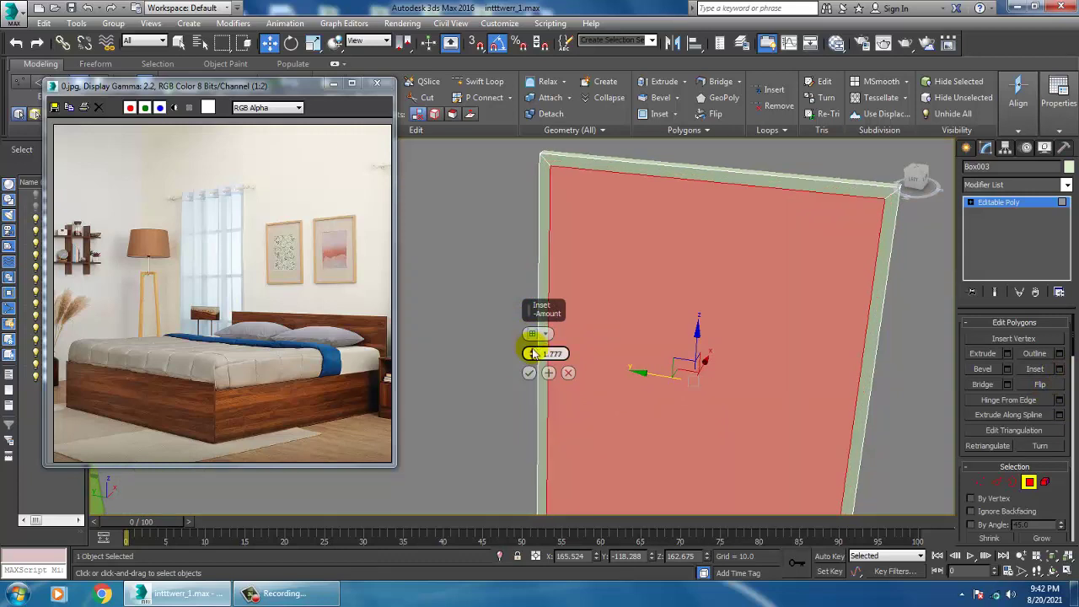
click(530, 372)
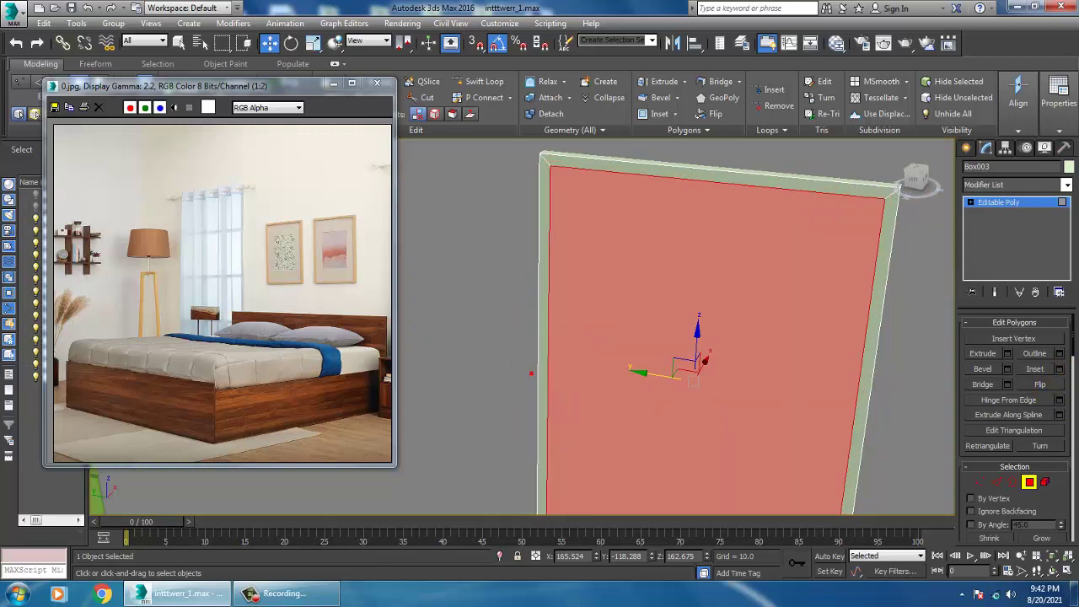
- Bevel the inset front polygon inward with a height of -1.261 and an outline of -1.0
click(1009, 370)
drag(532, 353, 551, 412)
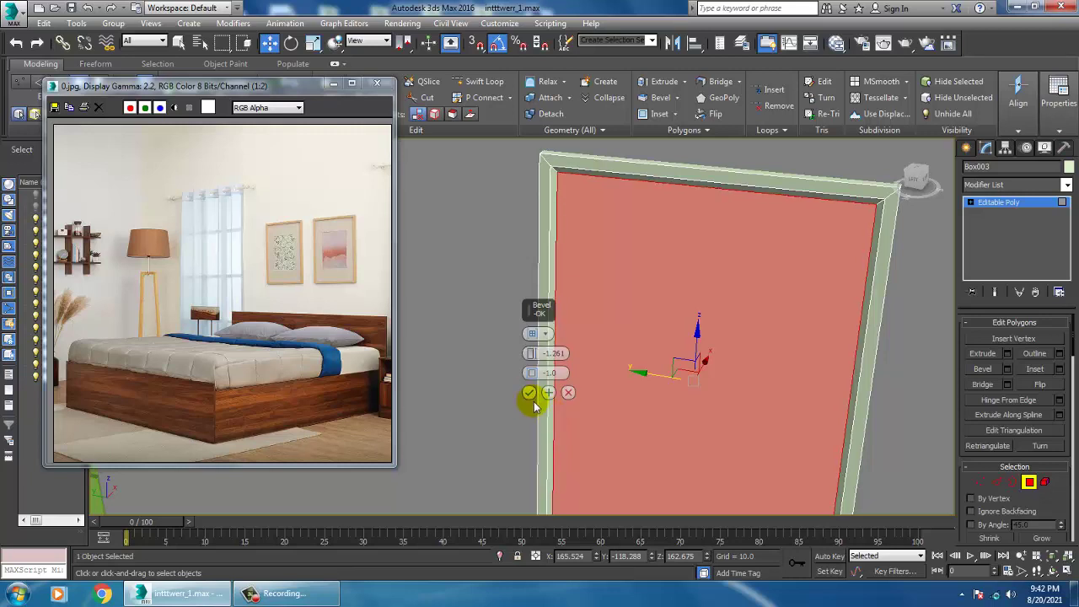
click(530, 393)
- Add an edge loop around the front border of the picture frame with Swift Loop and switch to edge editing
click(479, 81)
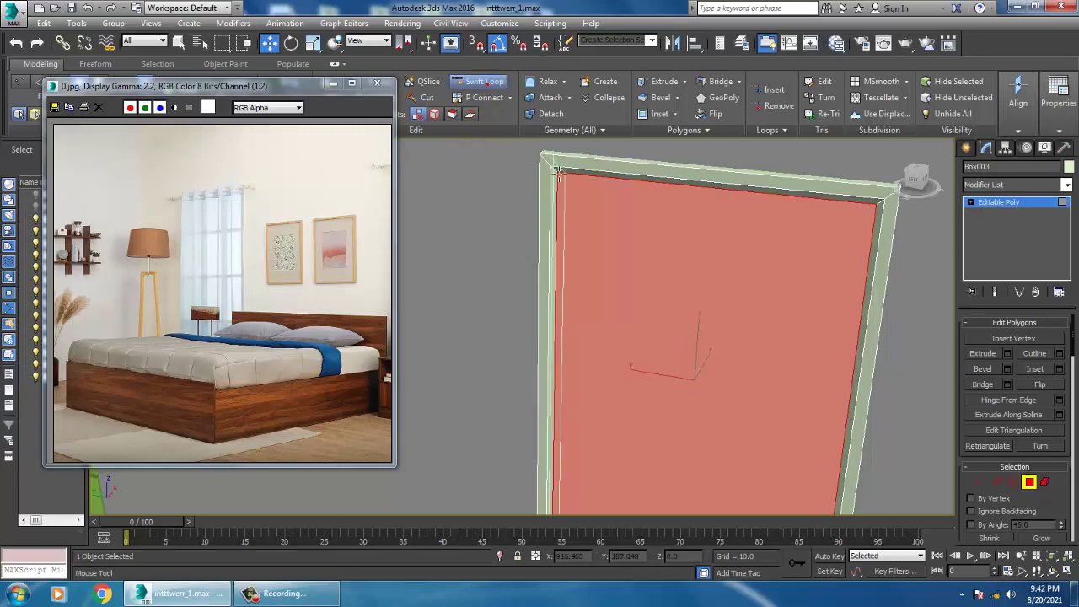
scroll(624, 214, up, 4)
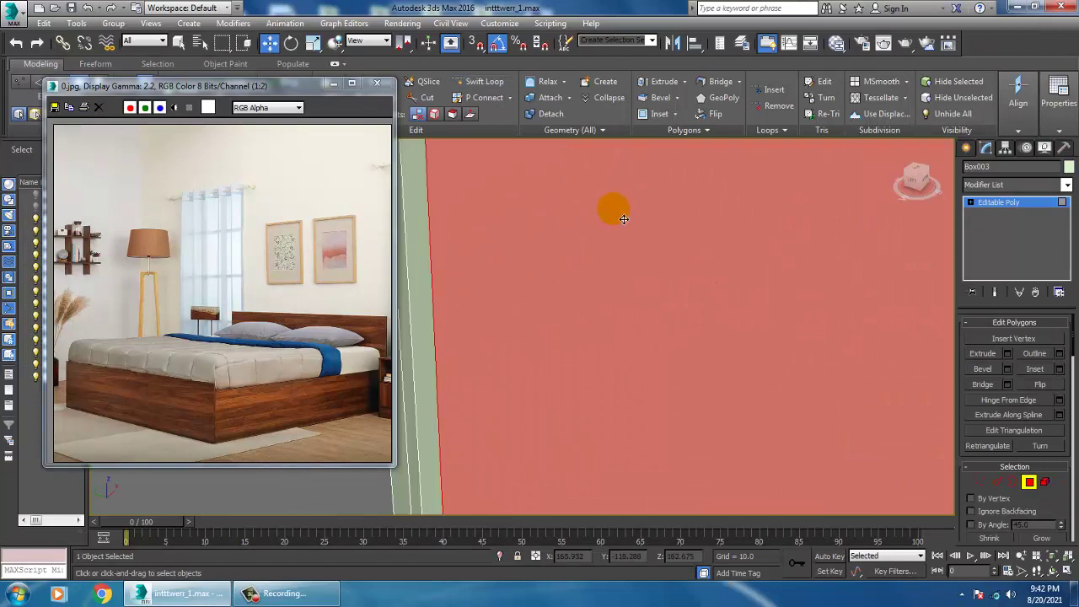
right_click(619, 216)
middle_drag(619, 216, 646, 275)
key(2)
middle_drag(649, 413, 635, 299)
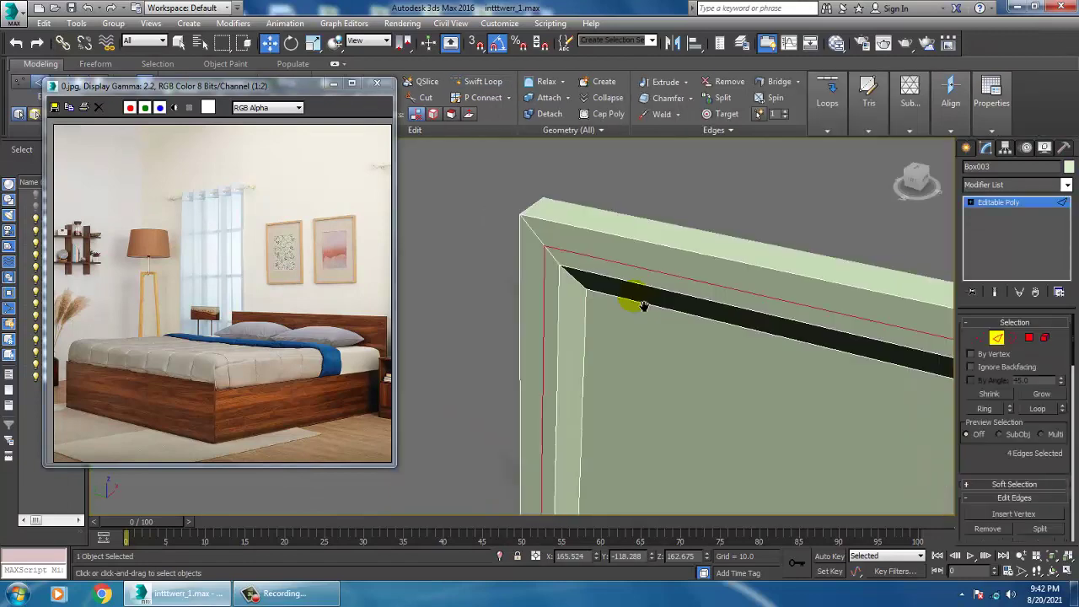
- Move the frame's new edge loop outward from the wall to about X 164.7
scroll(634, 297, down, 5)
alt+middle_drag(660, 370, 645, 360)
scroll(645, 358, up, 3)
middle_drag(677, 292, 700, 317)
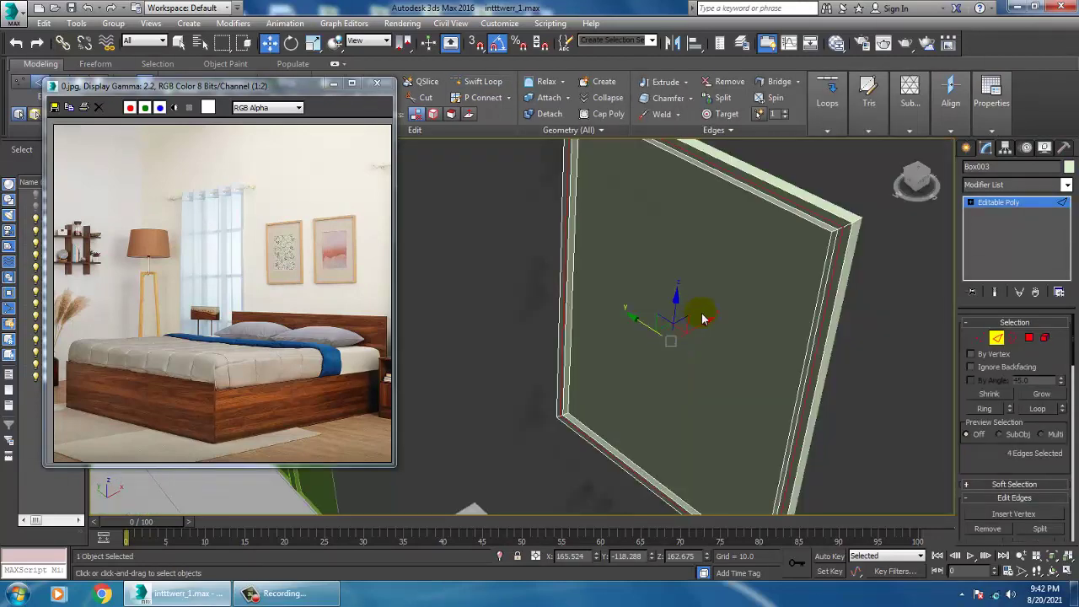
drag(710, 335, 706, 335)
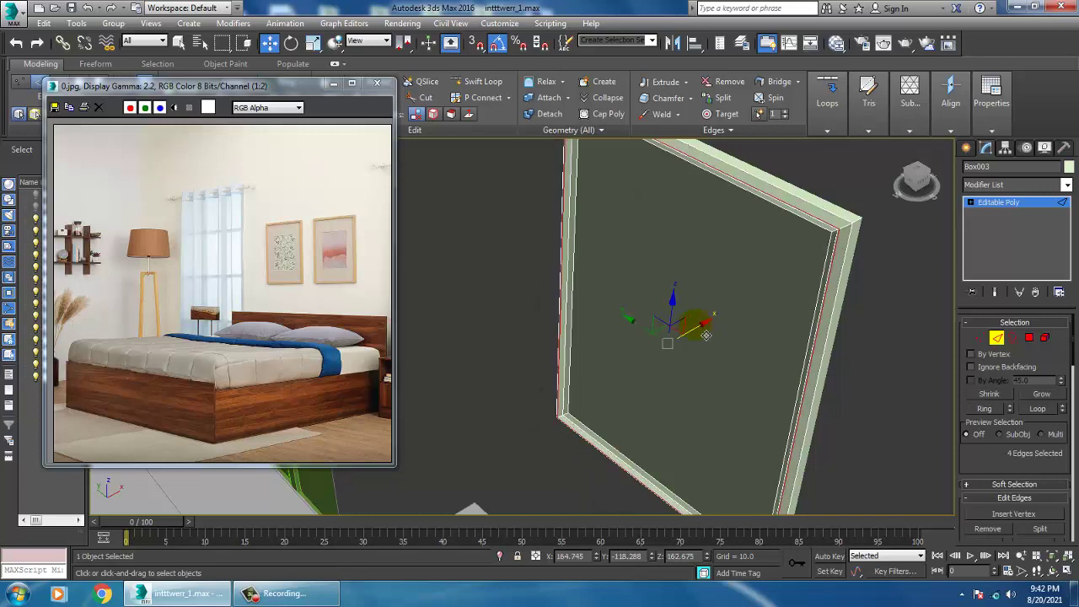
- Chamfer the frame's raised edge loop and finish edge editing
scroll(1017, 435, down, 3)
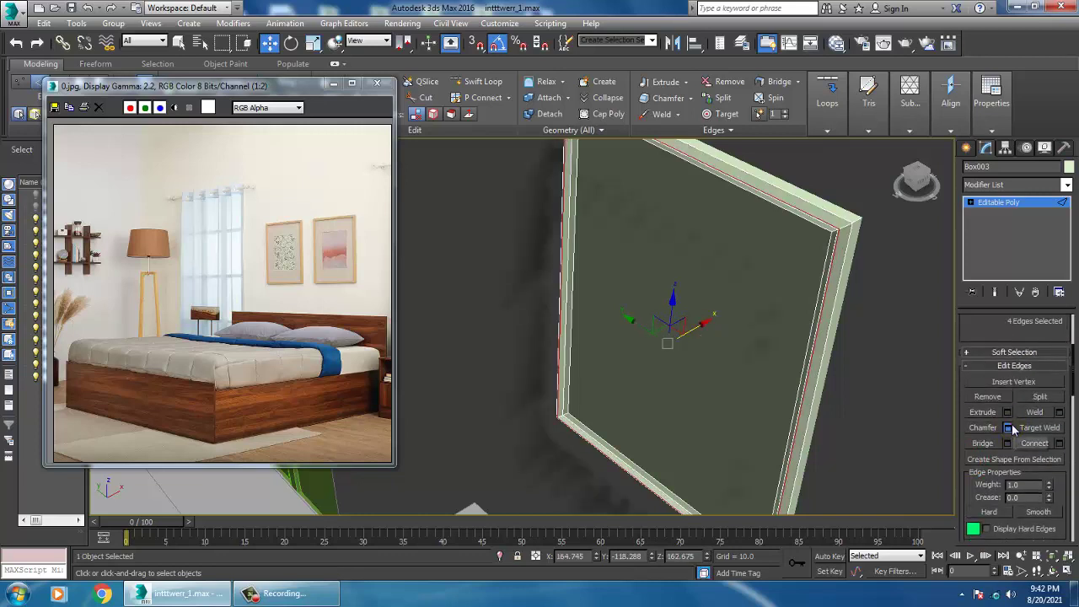
click(1010, 428)
click(532, 372)
click(532, 372)
drag(532, 355, 533, 339)
click(529, 451)
alt+middle_drag(632, 385, 777, 345)
scroll(706, 356, down, 4)
click(1011, 204)
scroll(727, 318, down, 4)
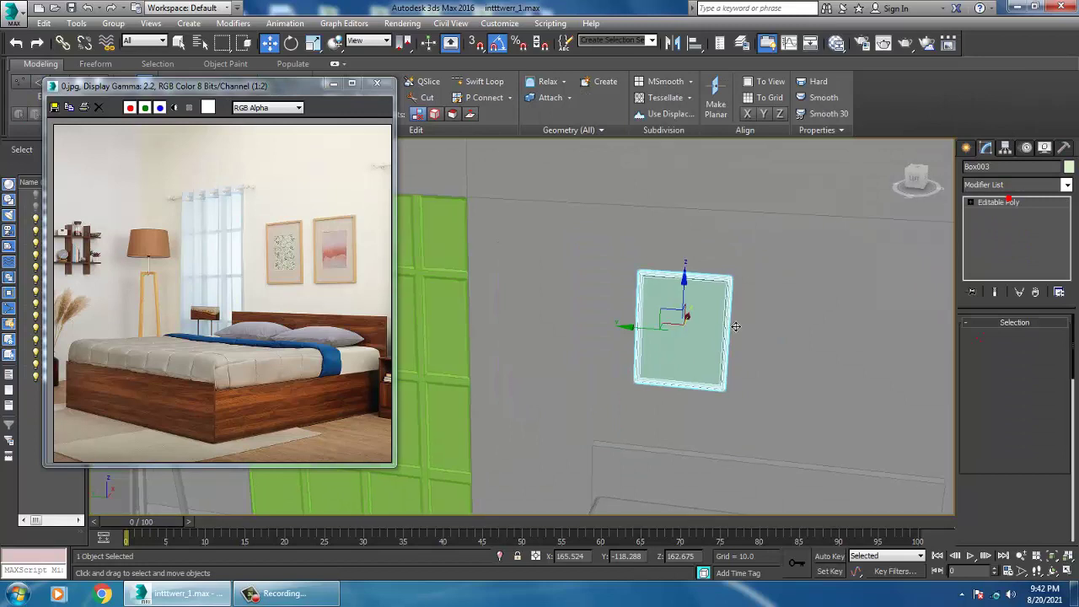
- Clone the picture frame along Y as one independent copy beside the original, at about Y -208
alt+middle_drag(728, 319, 723, 361)
middle_drag(722, 361, 646, 292)
mouse_move(571, 269)
mouse_down()
mouse_move(561, 258)
mouse_move(691, 255)
mouse_move(728, 277)
mouse_up()
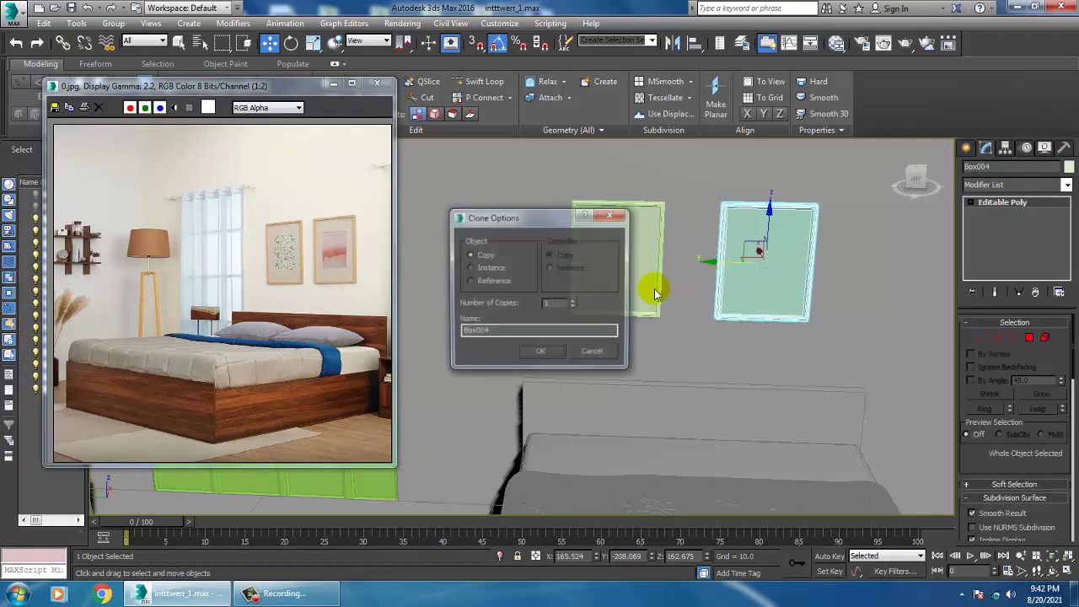
click(538, 354)
- Examine the room in the Front view and the wall shelf and floor lamp close up in the reference photo
mouse_move(658, 291)
alt+middle_down()
mouse_move(622, 314)
mouse_move(783, 330)
alt+middle_up()
scroll(783, 330, down, 5)
key(alt+w)
middle_click(570, 286)
key(alt+w)
key(z)
scroll(562, 276, down, 4)
middle_drag(563, 277, 652, 340)
scroll(580, 329, down, 4)
middle_drag(580, 328, 797, 322)
middle_drag(626, 309, 682, 309)
click(105, 256)
scroll(95, 255, up, 1)
middle_drag(195, 254, 229, 288)
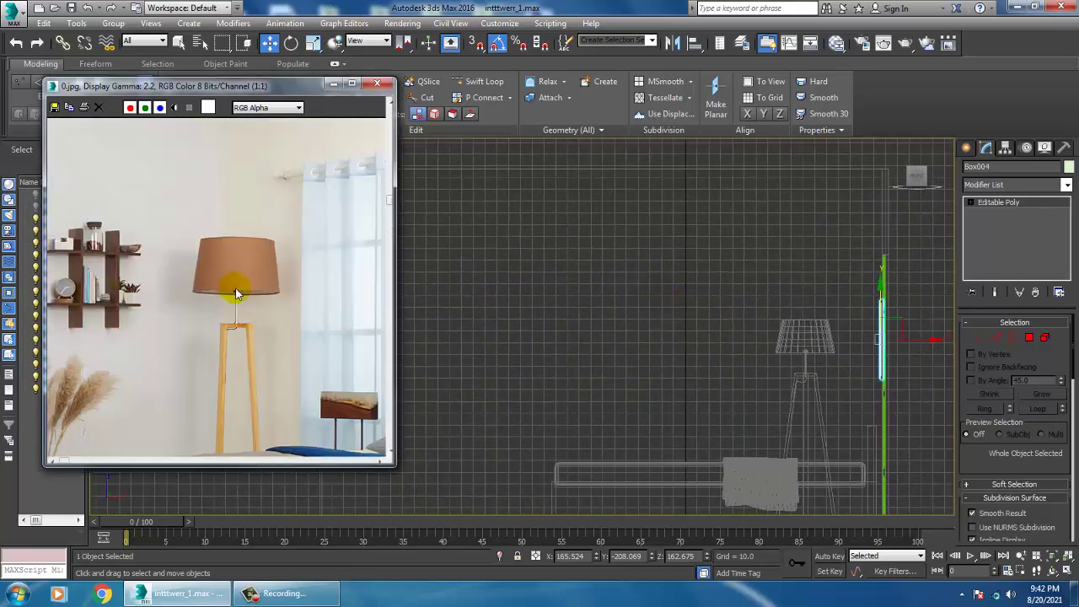
- Draw a straight vertical line spline in the Front view, in the empty wall area beside the floor lamp
click(970, 148)
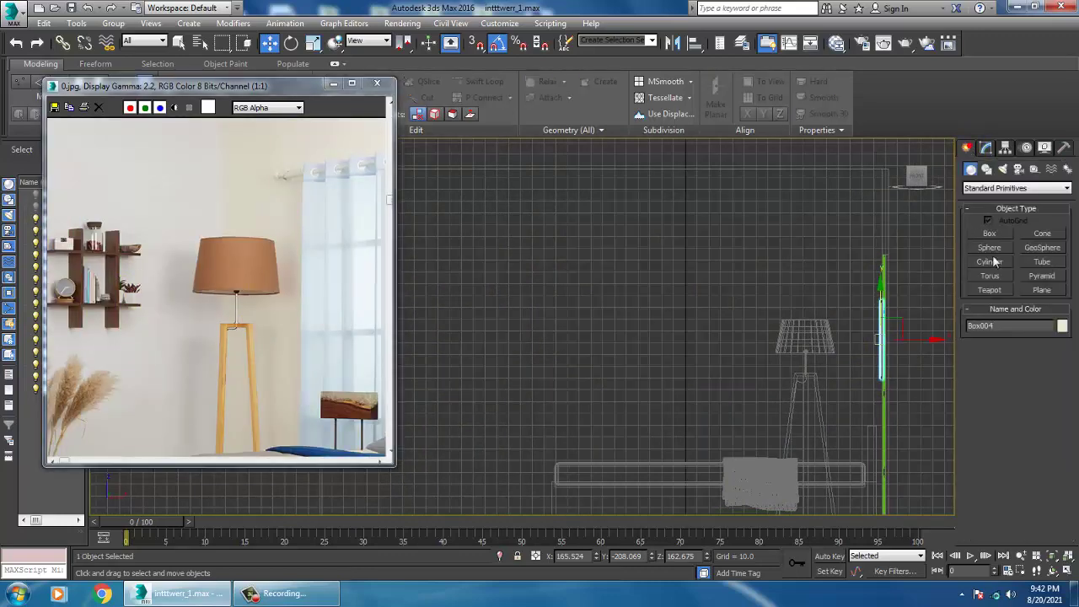
click(987, 170)
click(1000, 244)
middle_drag(539, 298, 672, 257)
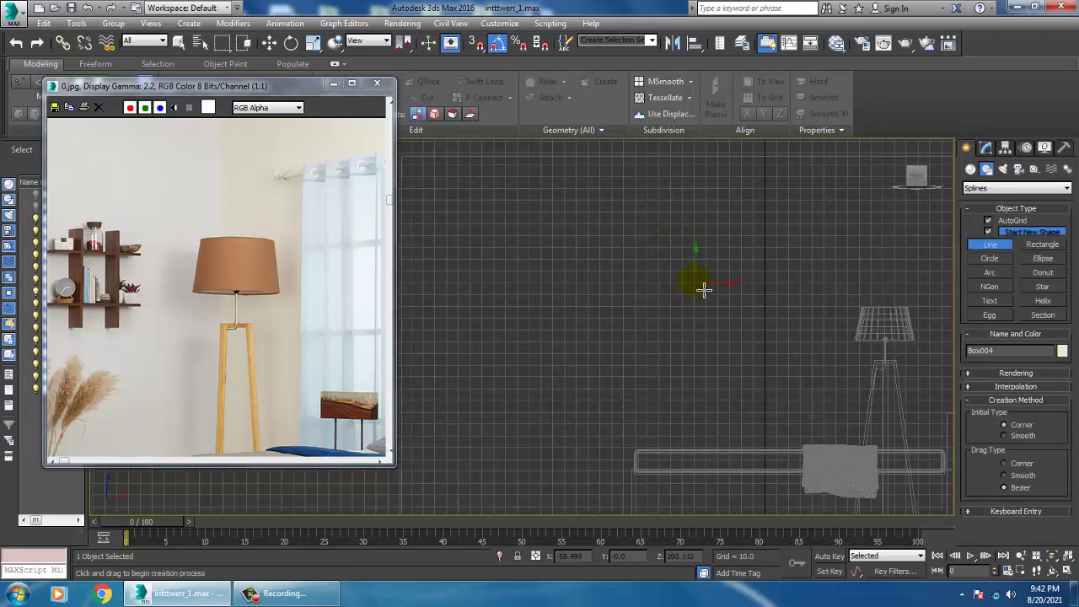
click(695, 262)
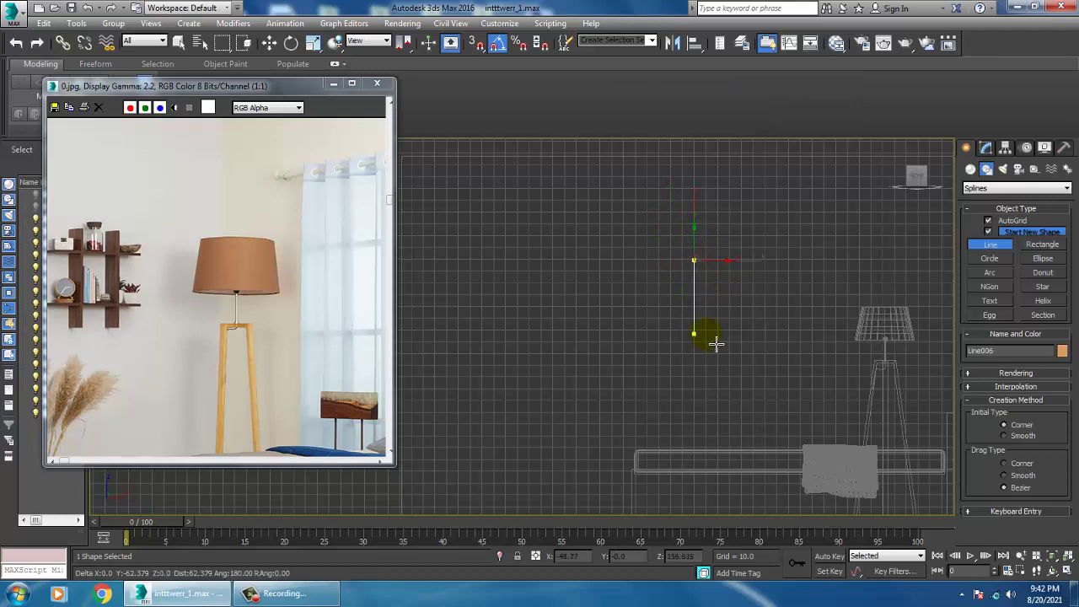
right_click(707, 350)
- Display the line in the viewport as a rectangular board with a length of about 14.8 and a width of 2
click(987, 147)
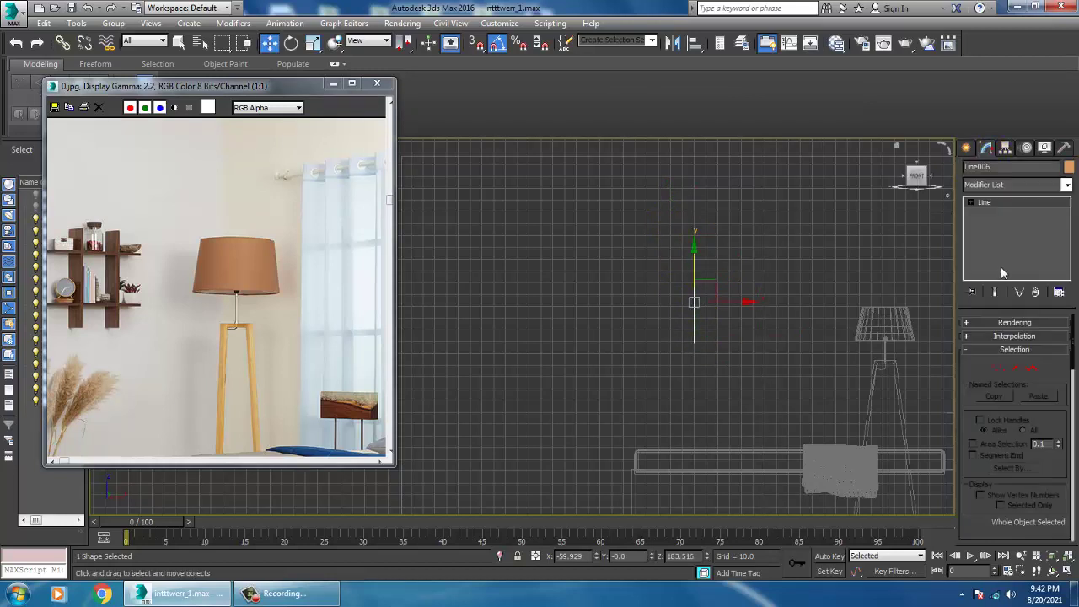
click(1003, 323)
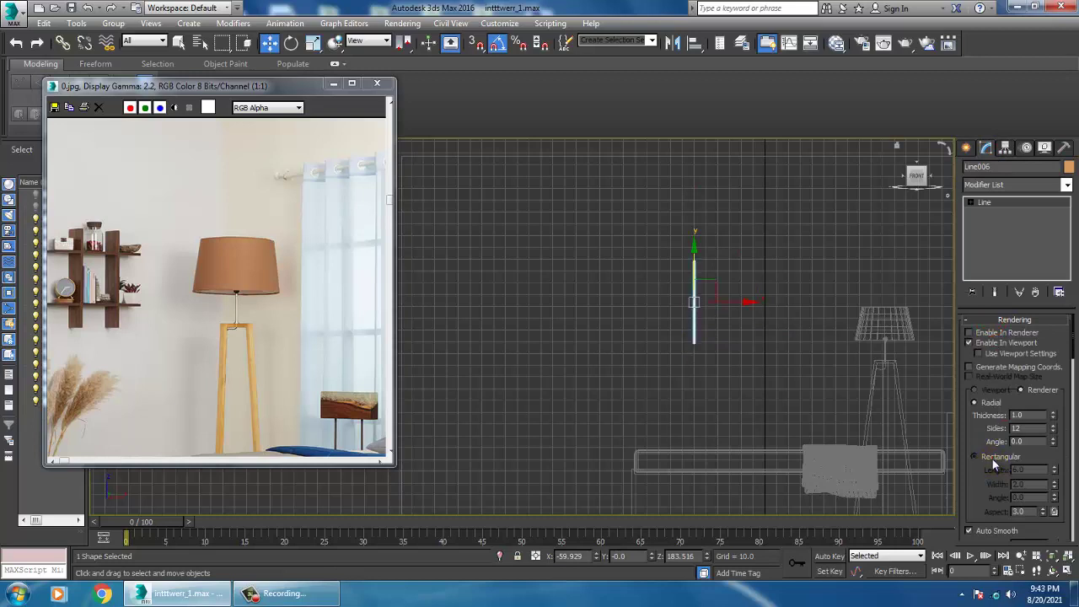
click(991, 458)
key(alt+w)
middle_click(771, 458)
key(alt+w)
alt+middle_drag(771, 434, 743, 439)
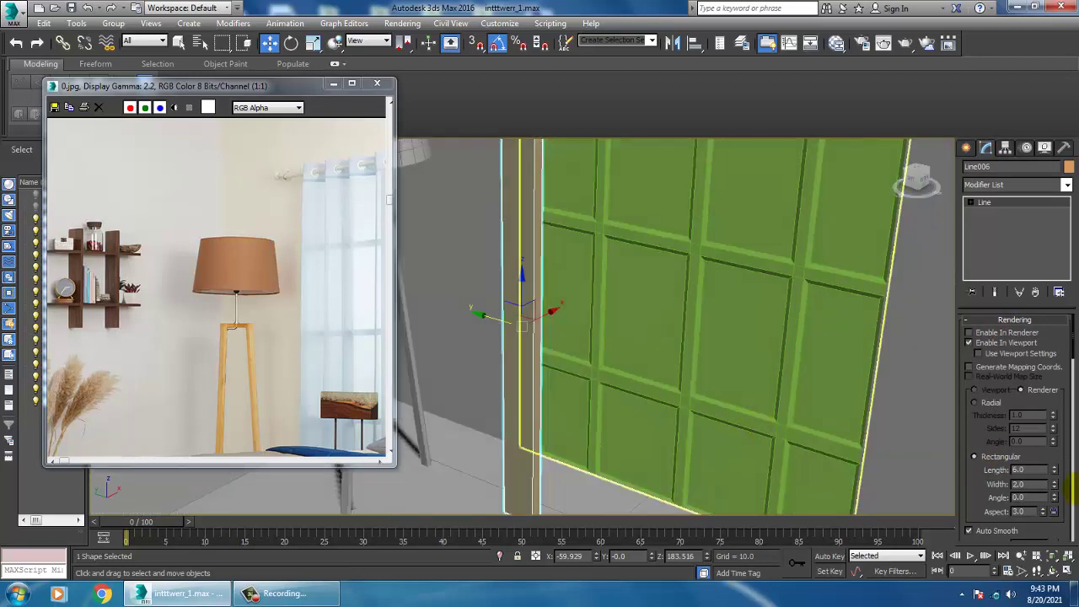
drag(1055, 471, 1051, 378)
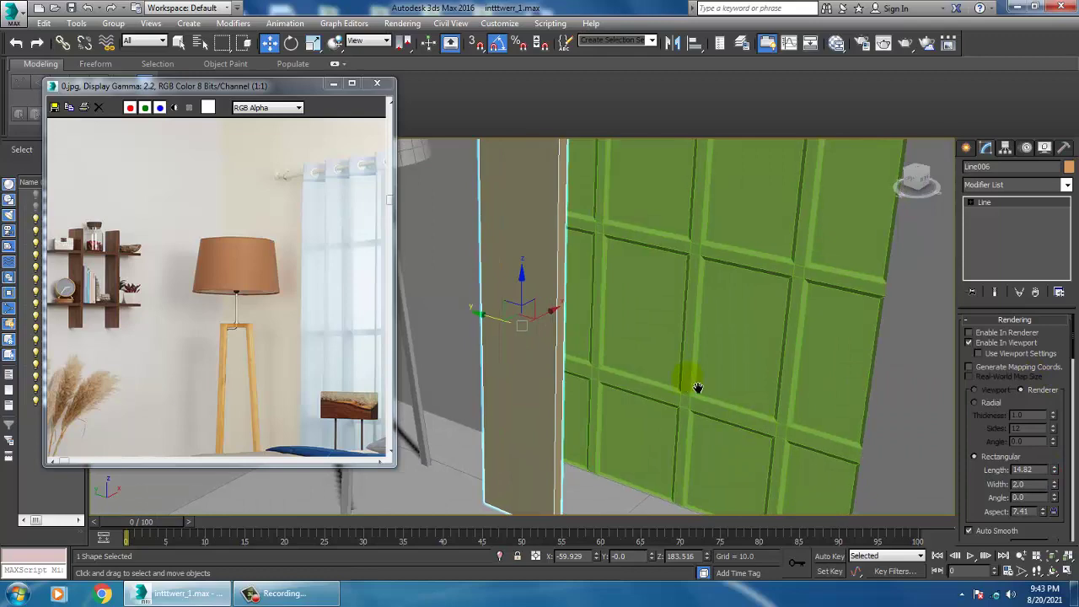
- Move the board along Y to the side wall at about Y 250 and set its rectangular length to about 16
scroll(698, 388, down, 6)
drag(536, 337, 434, 303)
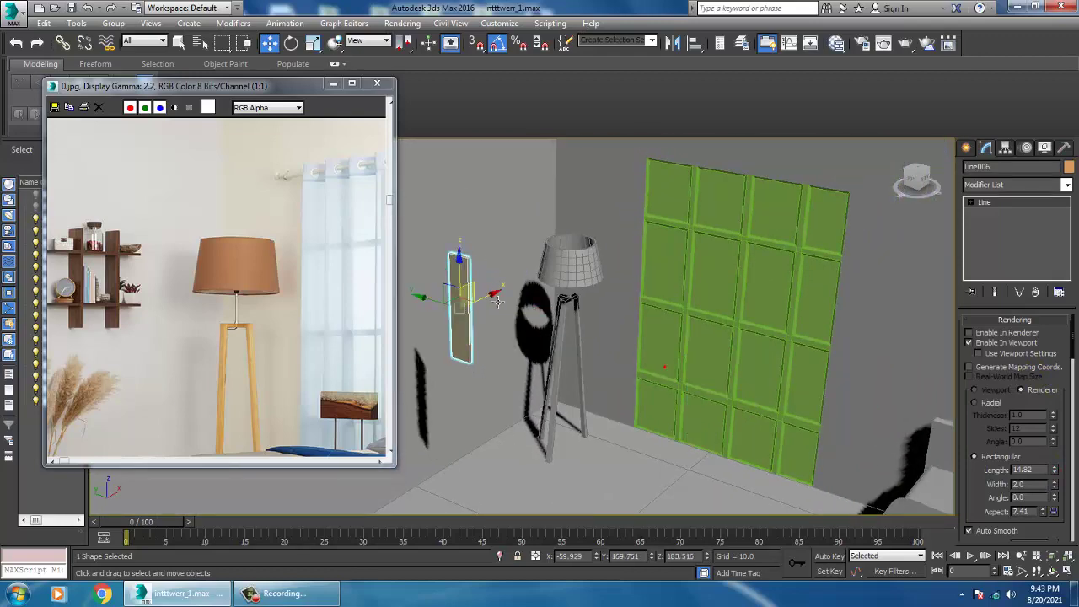
middle_drag(469, 311, 599, 341)
scroll(597, 341, up, 3)
drag(526, 332, 433, 307)
key(z)
alt+middle_drag(537, 310, 621, 405)
drag(1058, 472, 1064, 470)
drag(555, 416, 557, 415)
- Clone the upright board along X as one independent copy at about X -14.8 in the Front view
key(alt+w)
middle_drag(509, 463, 492, 462)
key(alt+w)
middle_drag(766, 276, 740, 324)
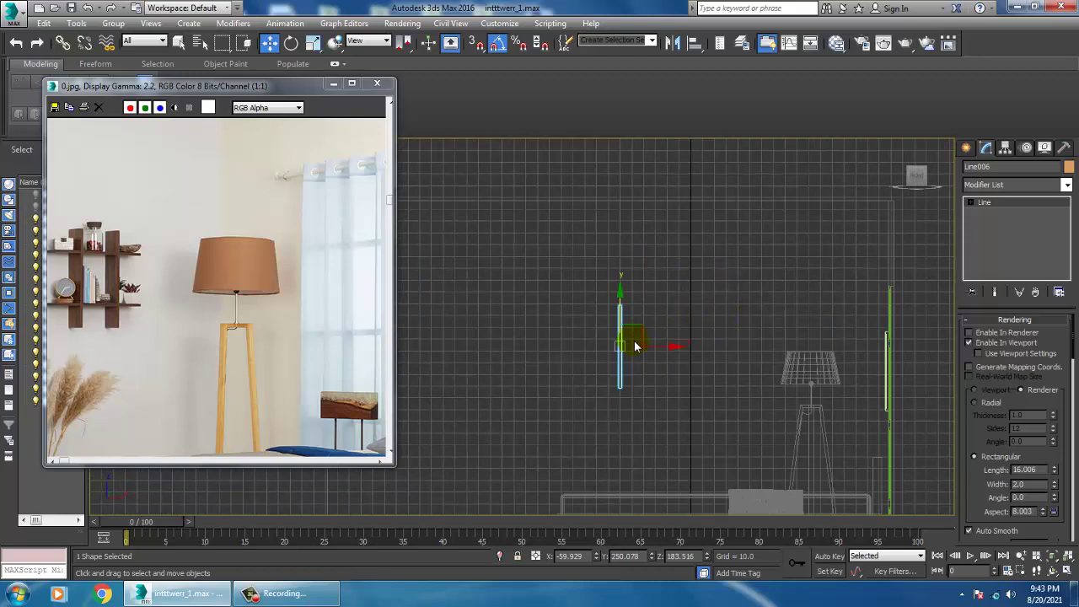
shift+drag(668, 357, 722, 354)
click(542, 355)
- Clone the second upright with a 90-degree rotation as one independent copy to make a horizontal shelf board
scroll(639, 342, up, 3)
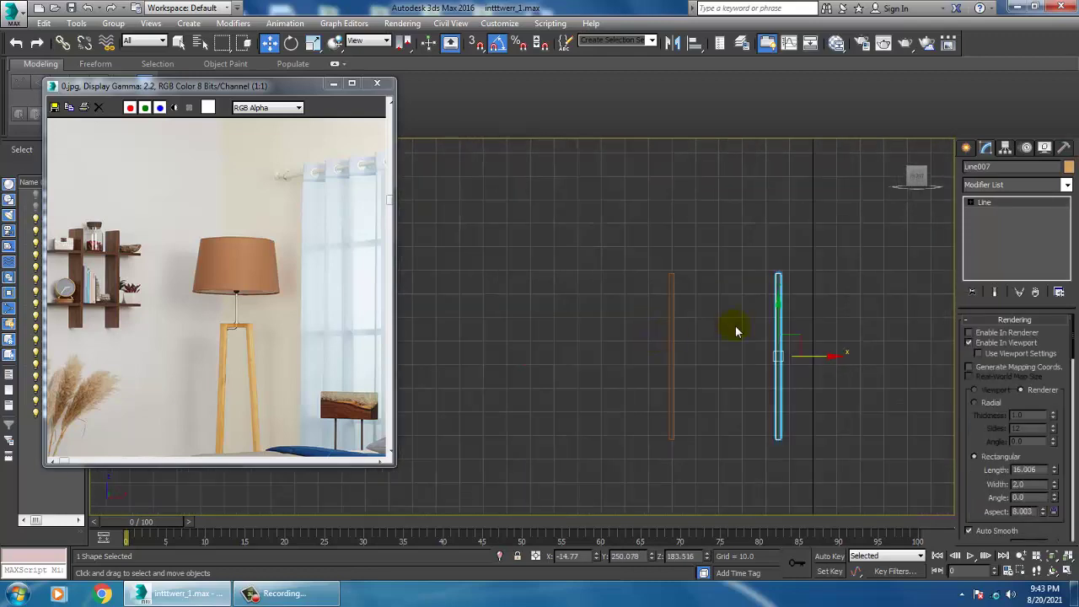
key(e)
shift+drag(825, 328, 723, 402)
click(540, 352)
- Position the horizontal board across both uprights at about X -35.7, Z 199, and extend its end vertex farther past the first upright
key(w)
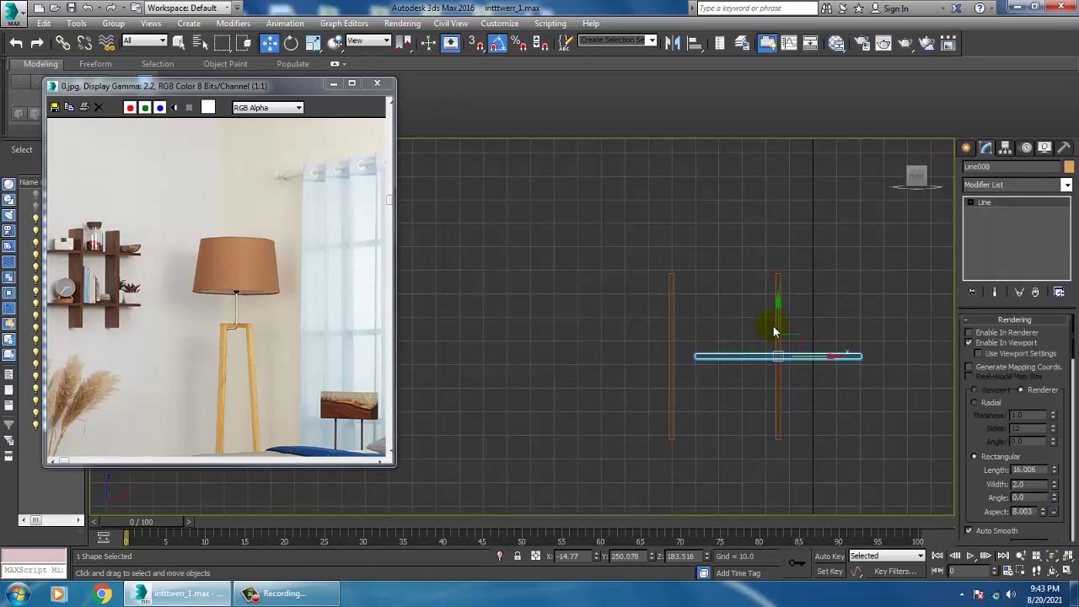
drag(788, 333, 786, 296)
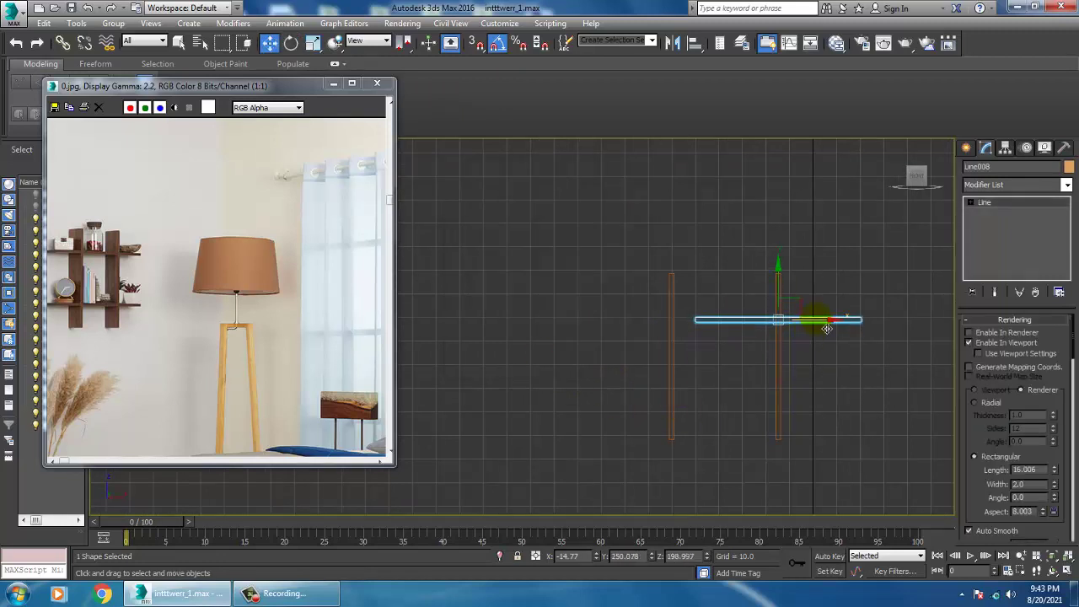
drag(827, 329, 778, 327)
key(1)
drag(610, 293, 678, 335)
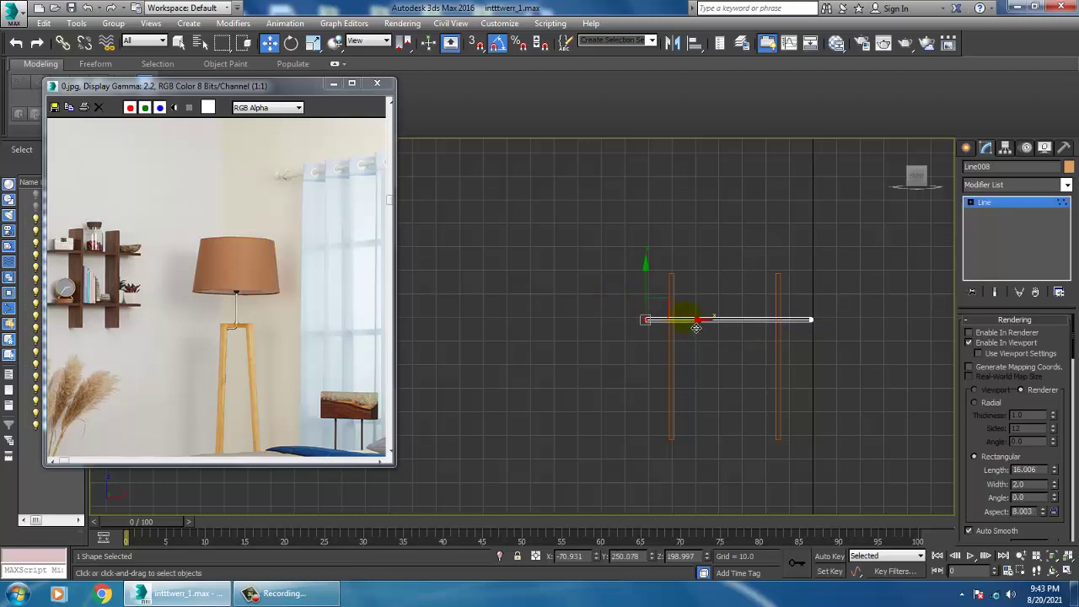
click(1039, 203)
- Clone the horizontal board downward as one independent copy at about Z 167
middle_drag(779, 317, 788, 297)
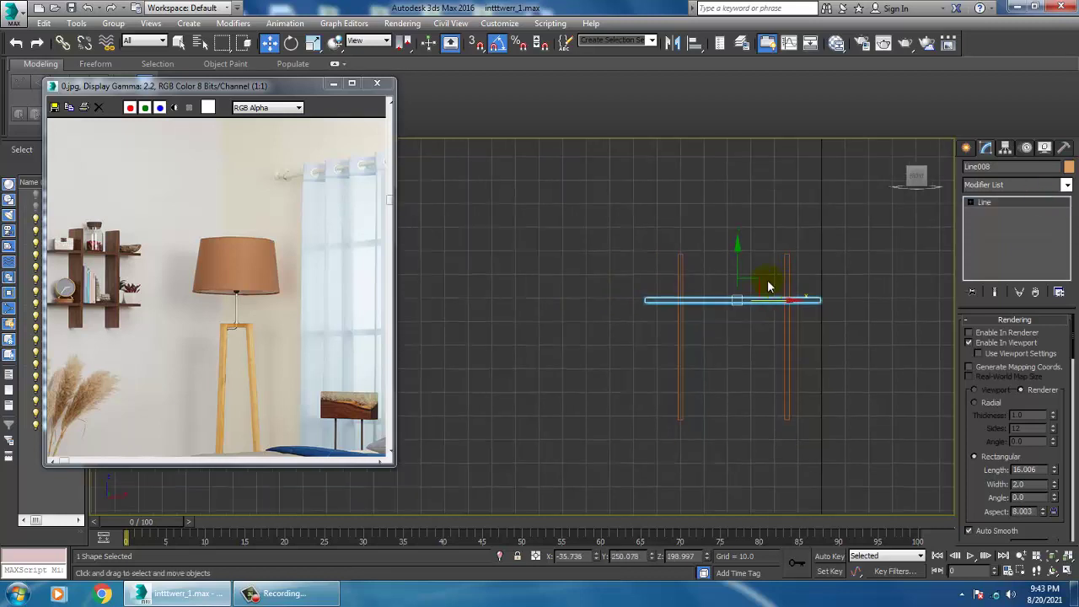
shift+drag(747, 272, 766, 349)
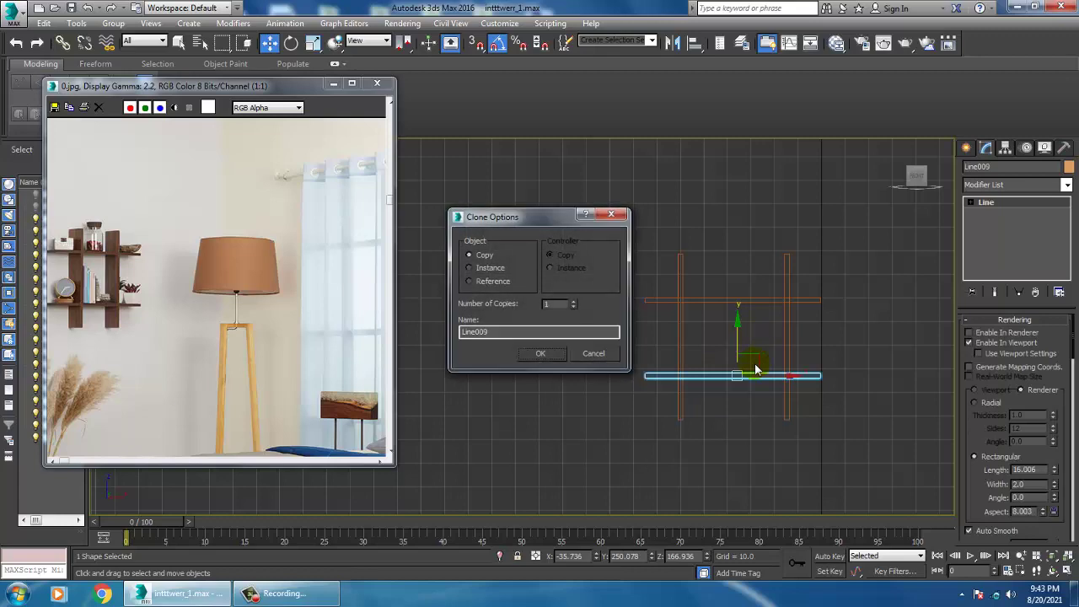
click(532, 355)
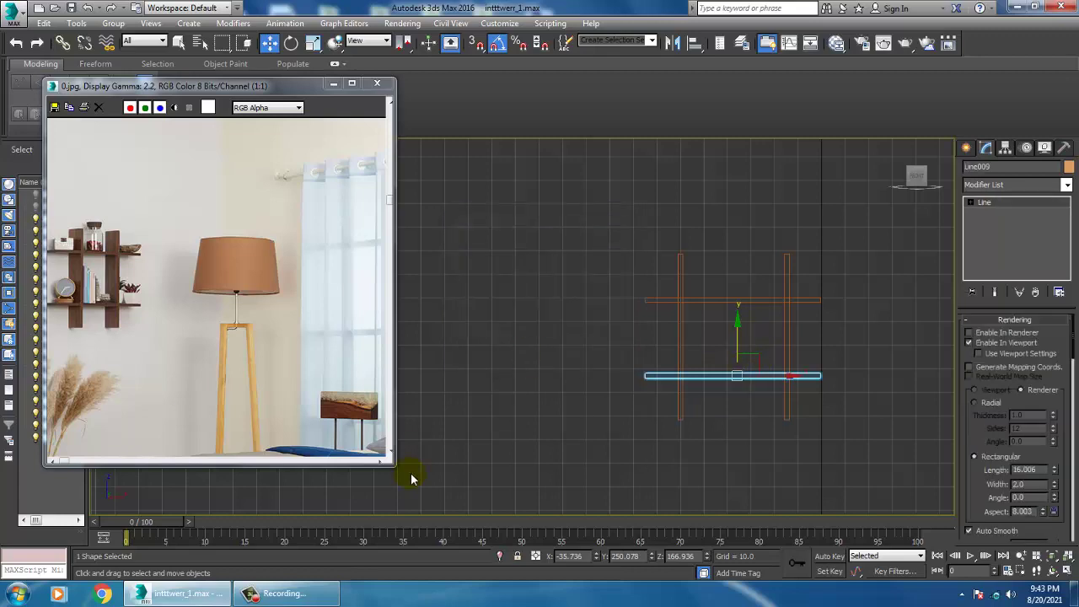
- Examine the shelf's placement in the room and compare it with the wall shelf in the reference photo
key(alt+w)
alt+middle_drag(745, 442, 632, 363)
key(alt+w)
scroll(652, 397, down, 7)
middle_drag(283, 365, 273, 323)
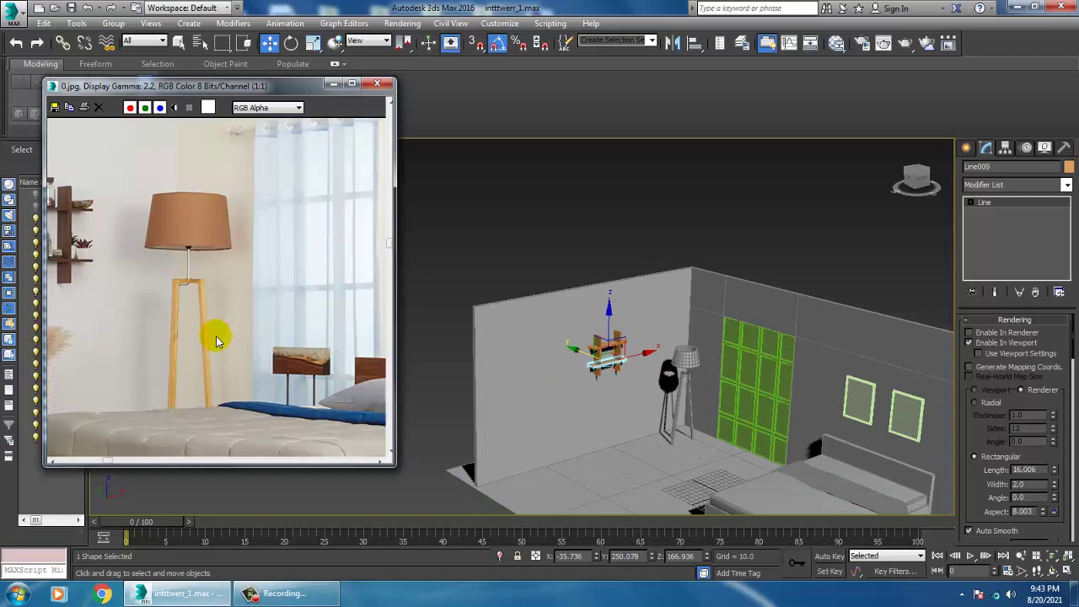
middle_drag(297, 394, 292, 346)
middle_drag(131, 246, 188, 269)
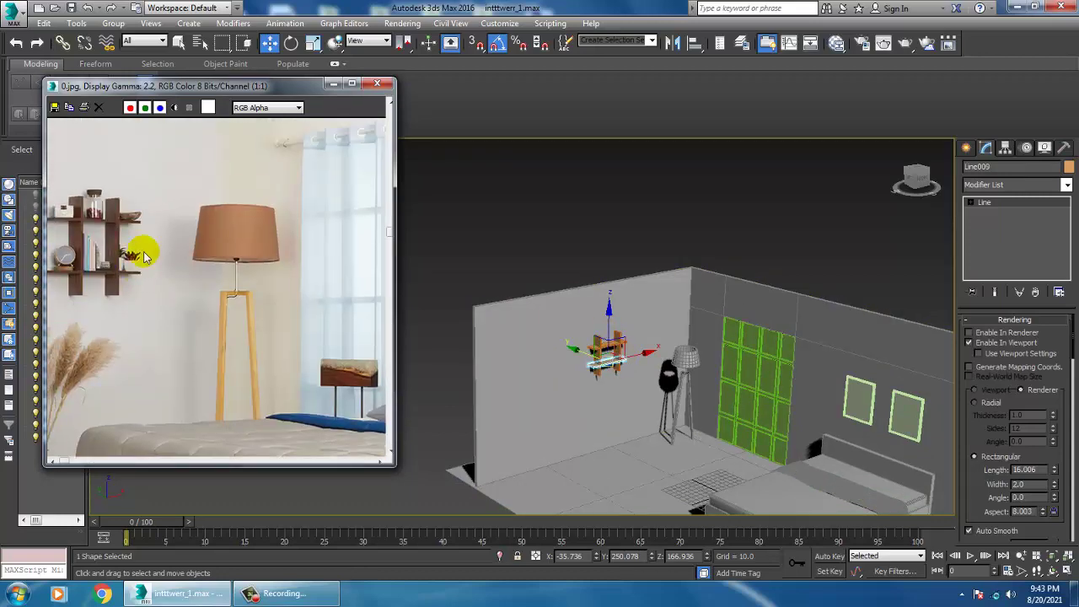
scroll(144, 254, up, 1)
middle_drag(127, 241, 253, 288)
scroll(619, 345, up, 3)
- Select all four shelf boards, scale them slightly together and move the shelf a little lower on the wall
alt+middle_drag(761, 360, 648, 361)
scroll(635, 361, up, 4)
scroll(624, 348, down, 4)
ctrl+click(577, 333)
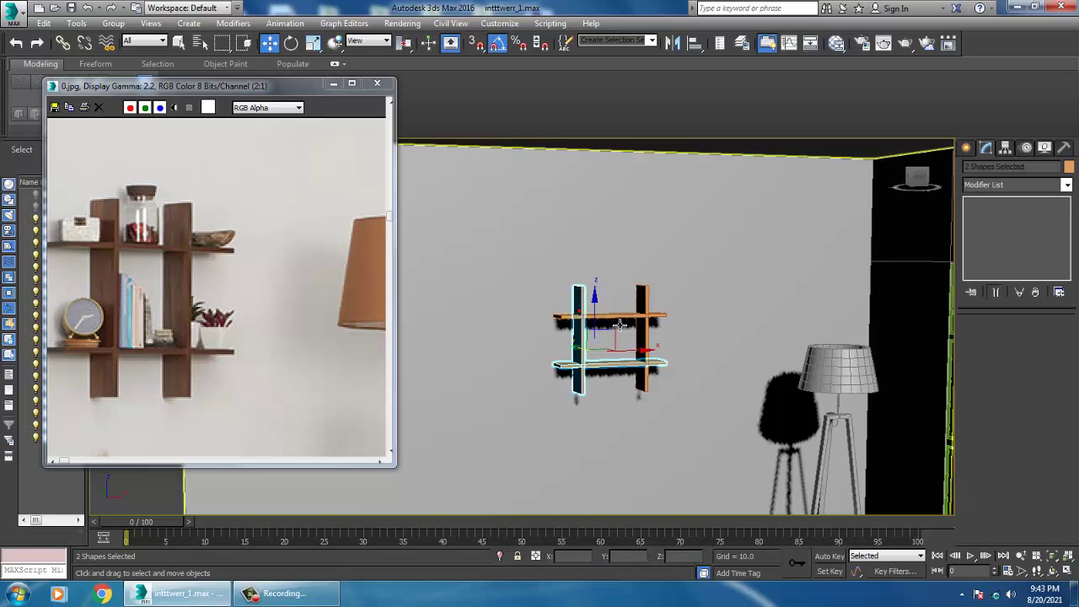
ctrl+click(646, 315)
key(r)
drag(610, 341, 599, 335)
alt+middle_drag(599, 336, 631, 352)
scroll(592, 321, up, 5)
key(w)
drag(594, 309, 593, 340)
scroll(600, 331, down, 5)
alt+middle_drag(704, 367, 611, 320)
scroll(633, 365, up, 3)
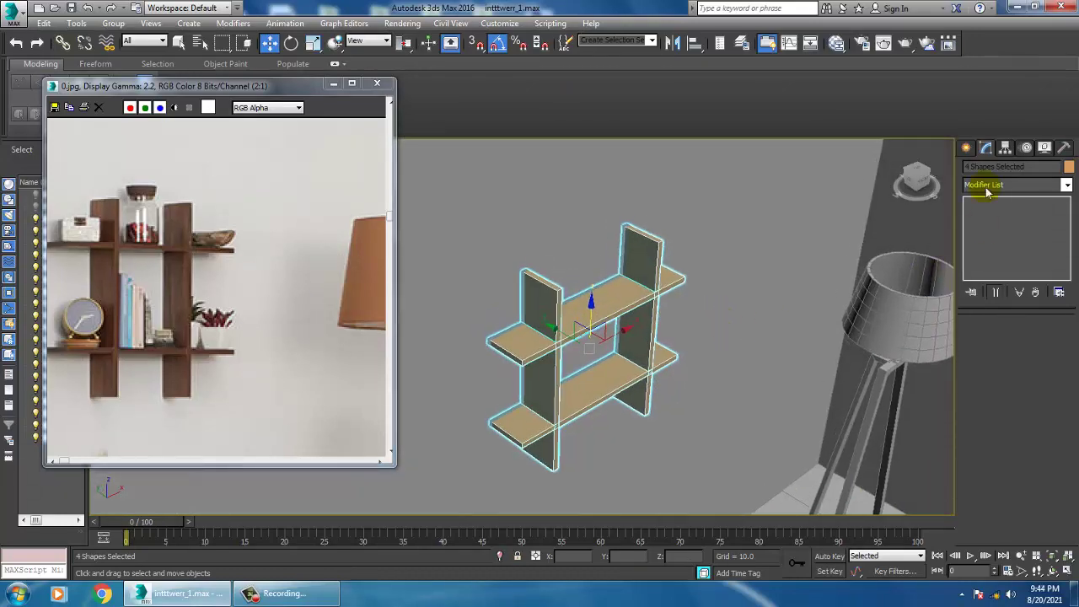
click(964, 149)
click(971, 170)
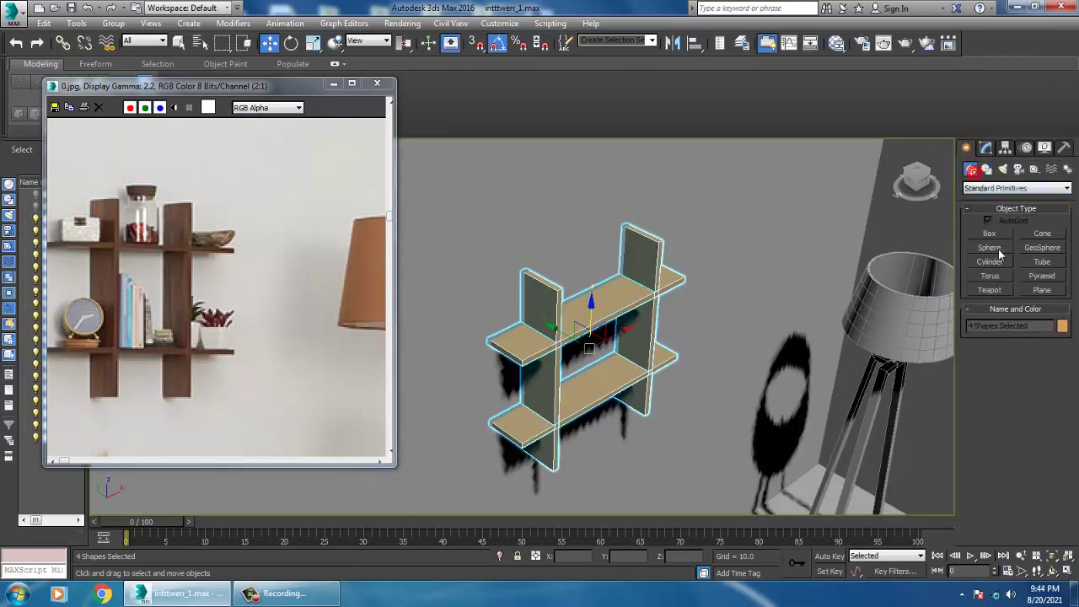
click(1002, 264)
scroll(611, 310, up, 8)
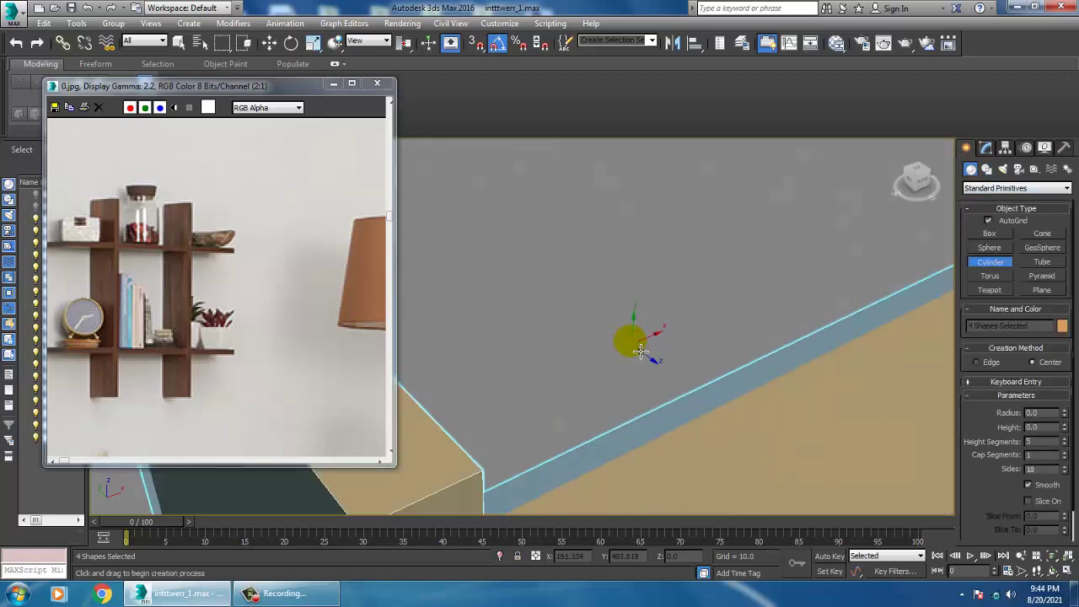
key(z)
alt+middle_drag(646, 299, 518, 294)
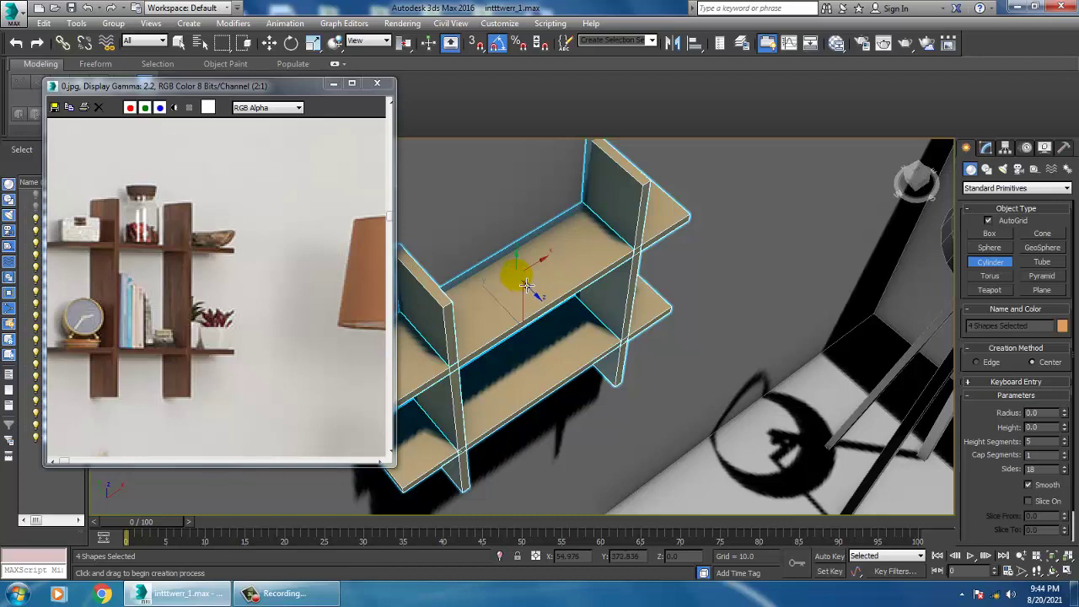
drag(526, 285, 538, 300)
right_click(544, 309)
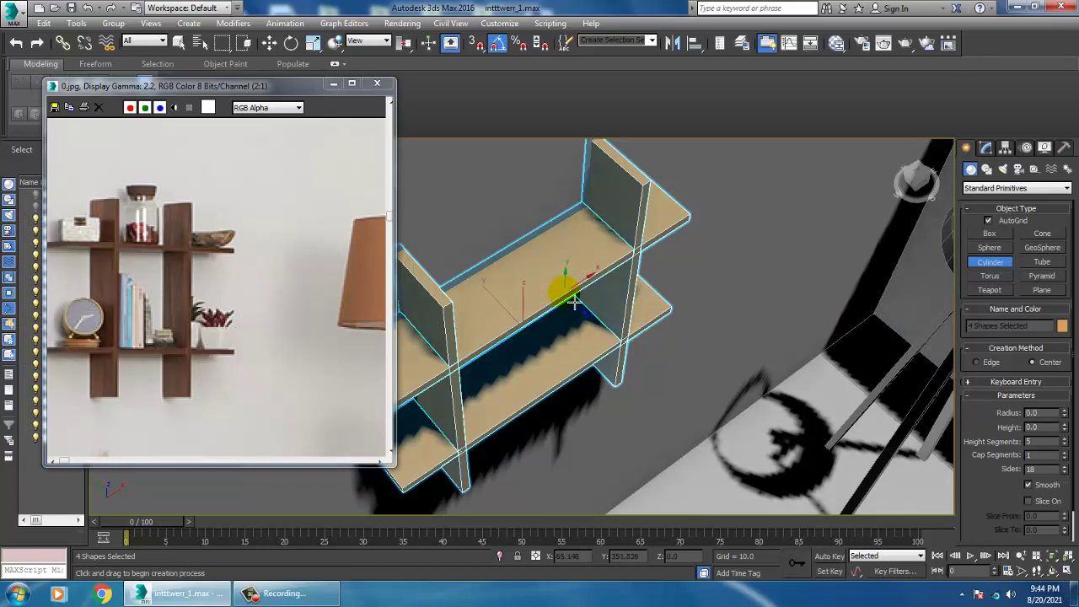
right_click(574, 300)
- Select every object in the scene and convert them all to Editable Poly
key(ctrl+a)
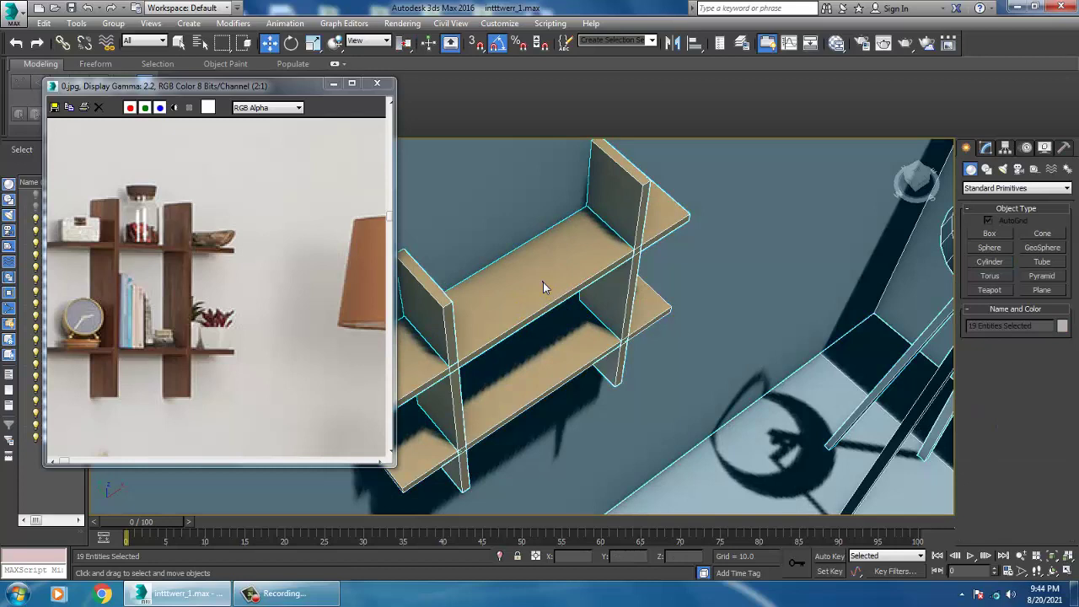
right_click(542, 283)
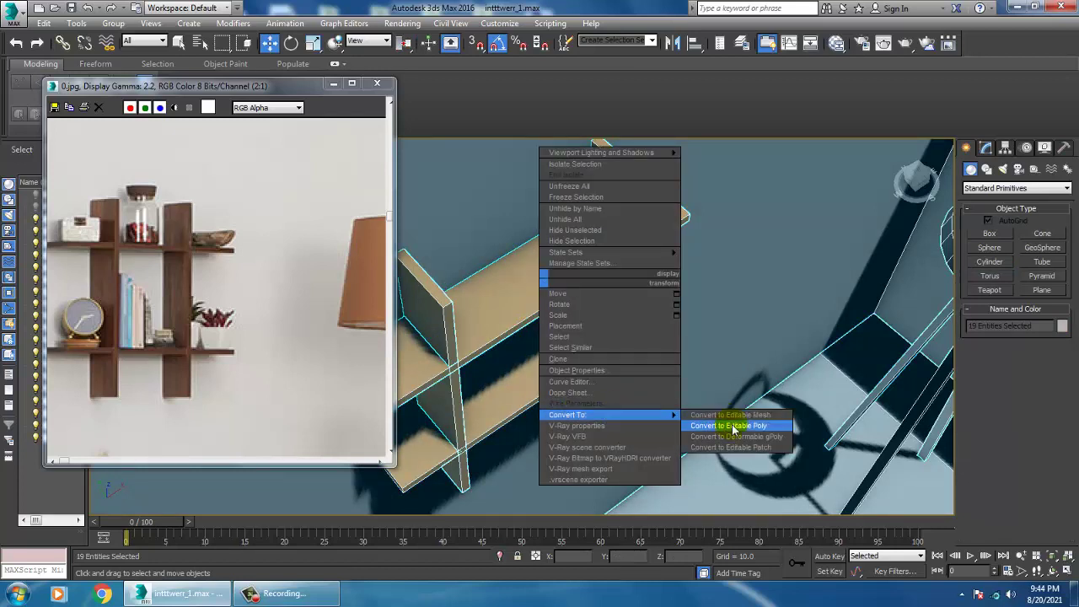
click(722, 429)
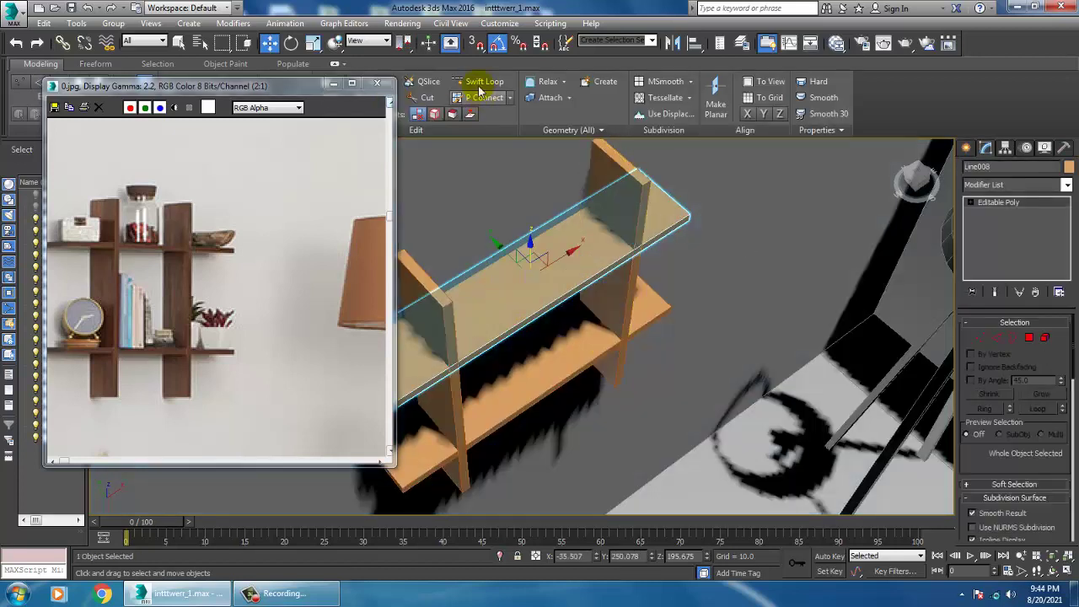
- Create a cylinder about 5.7 in radius and 17.9 high standing on the upper shelf board between the uprights
click(967, 150)
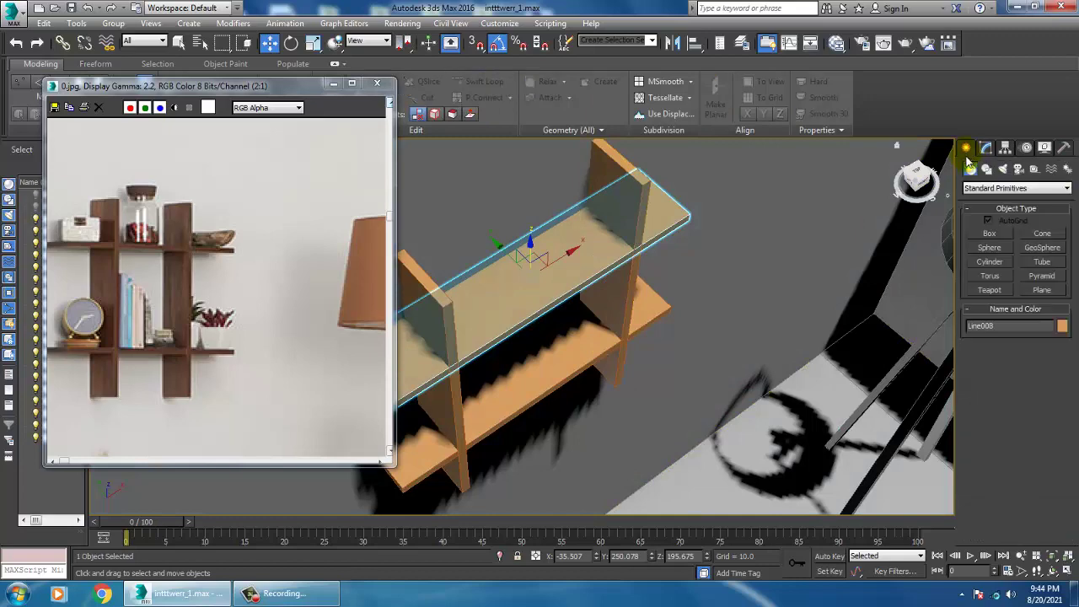
click(992, 263)
drag(567, 289, 572, 293)
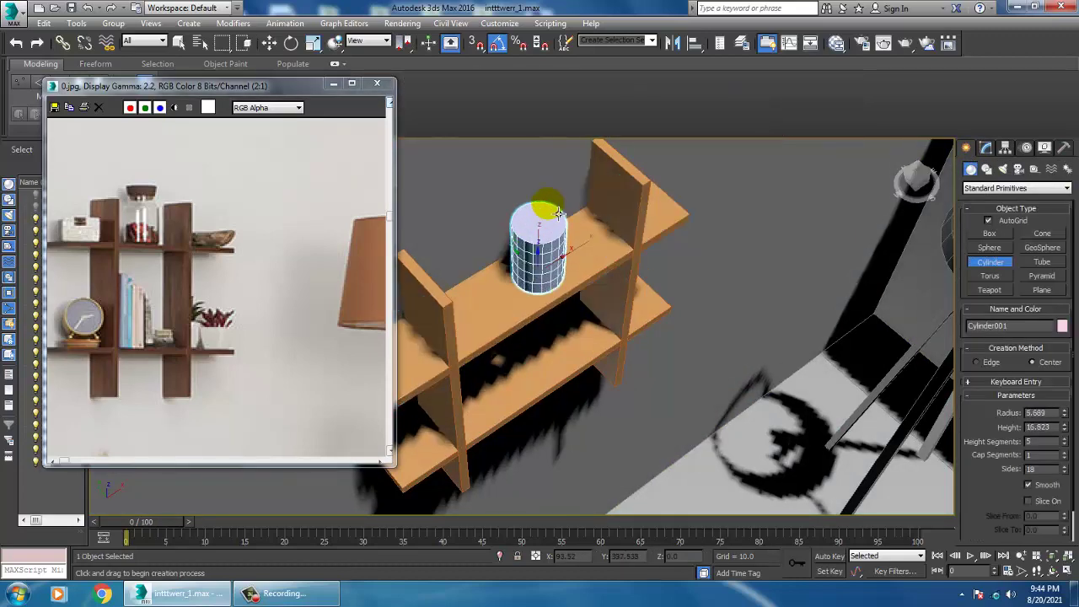
alt+middle_drag(622, 293, 595, 252)
key(w)
- Set the cylinder's radius to about 6.77 and its height segments to 4
click(985, 148)
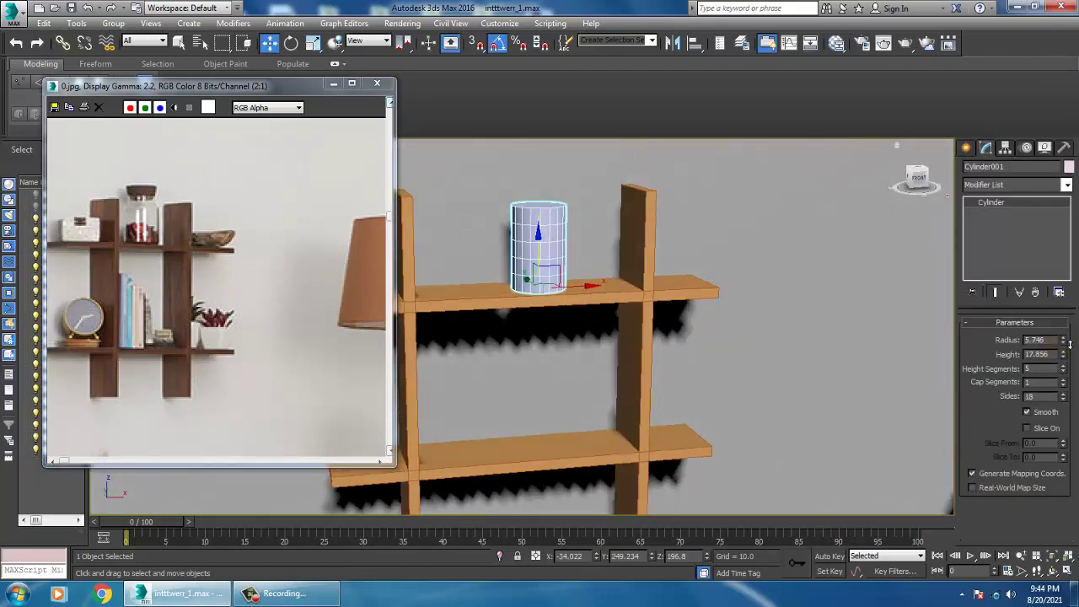
drag(1063, 340, 1065, 337)
mouse_move(658, 327)
alt+middle_down()
mouse_move(653, 301)
mouse_move(663, 333)
alt+middle_up()
scroll(658, 324, up, 5)
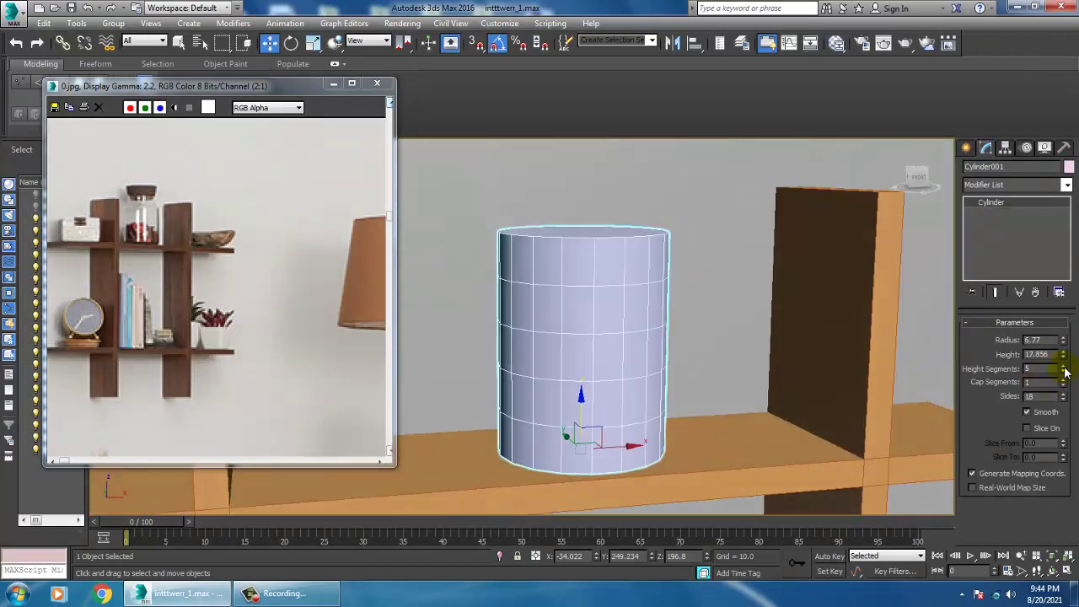
click(1064, 373)
- Convert the cylinder to Editable Poly and bevel its top polygon inward with a height of about 4.3
right_click(620, 293)
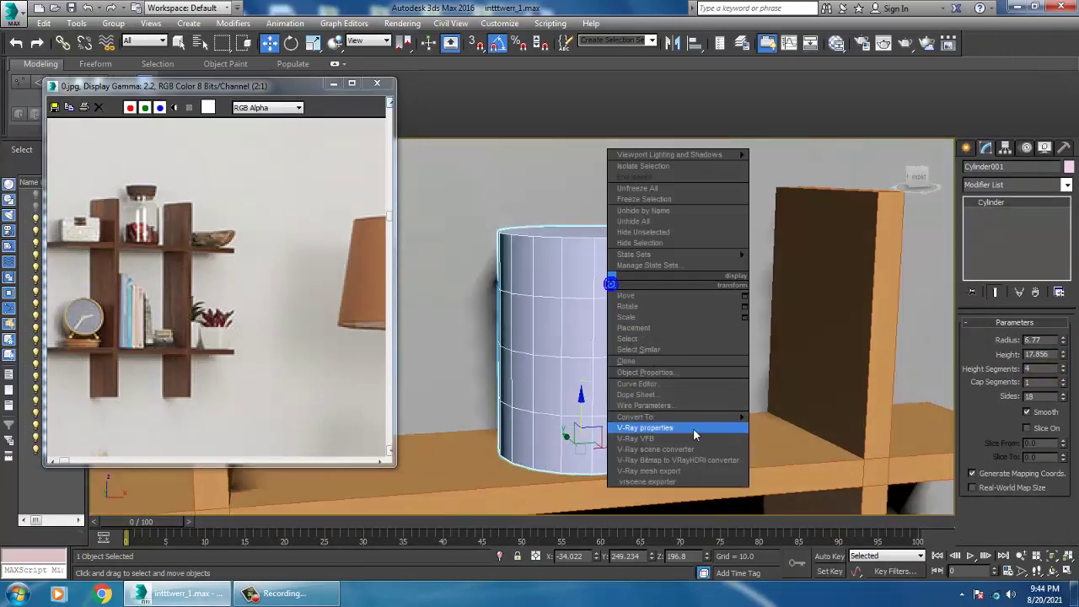
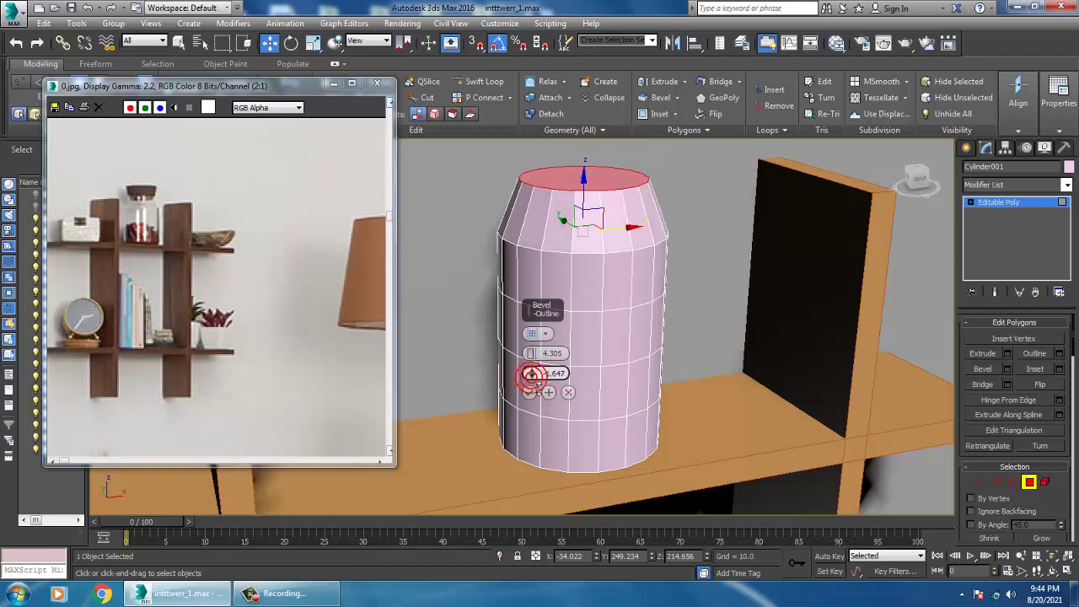
click(530, 393)
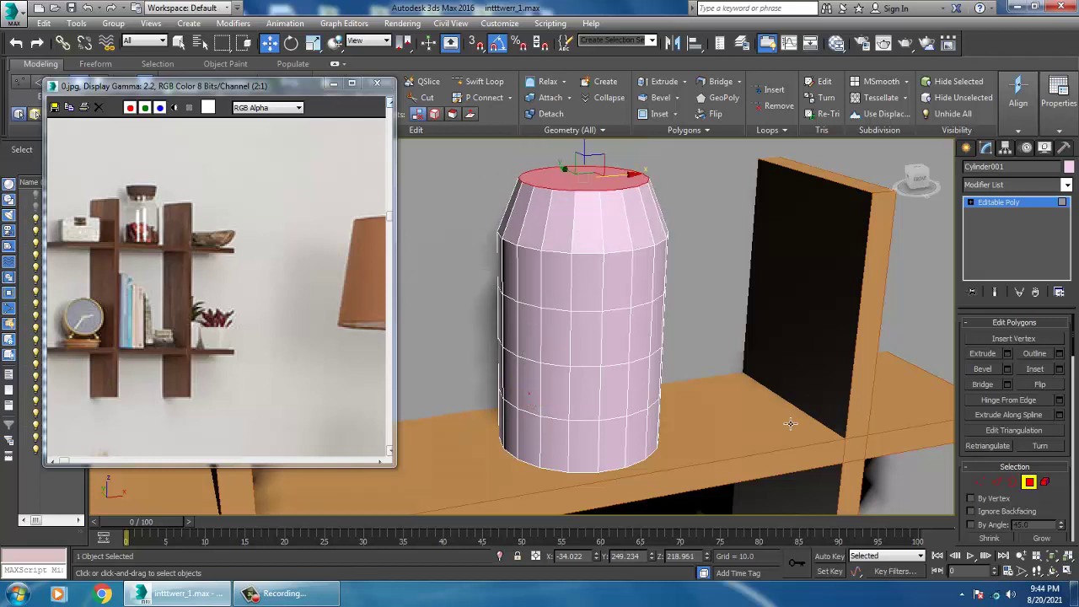
- Extrude the cylinder's top polygon by about 4.56 to form the jar's neck, and lower that polygon along Z by about 2.25
click(1008, 354)
middle_drag(684, 301, 680, 457)
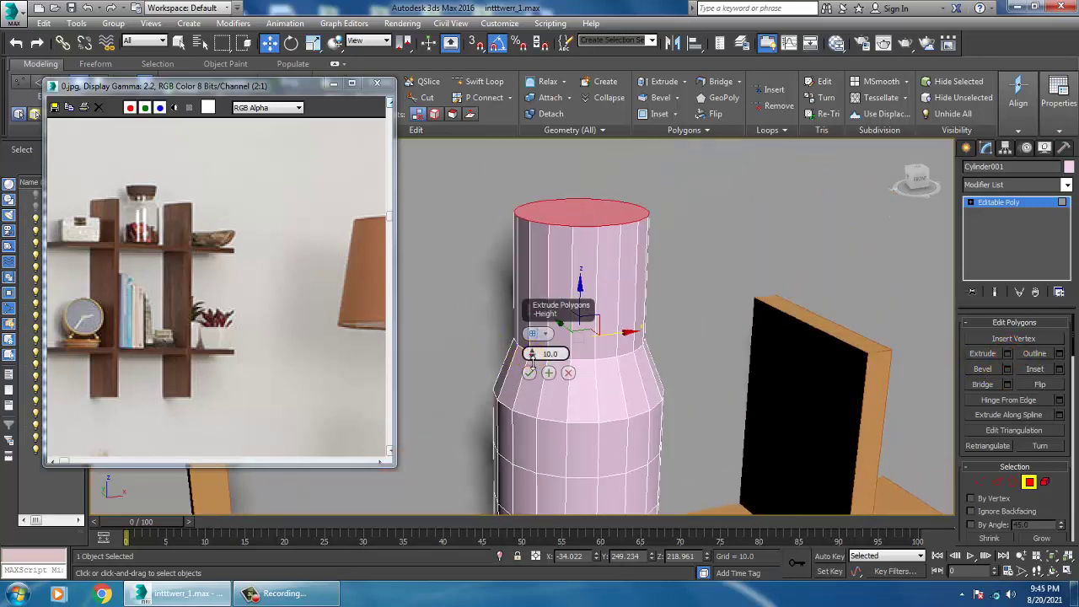
drag(531, 358, 546, 395)
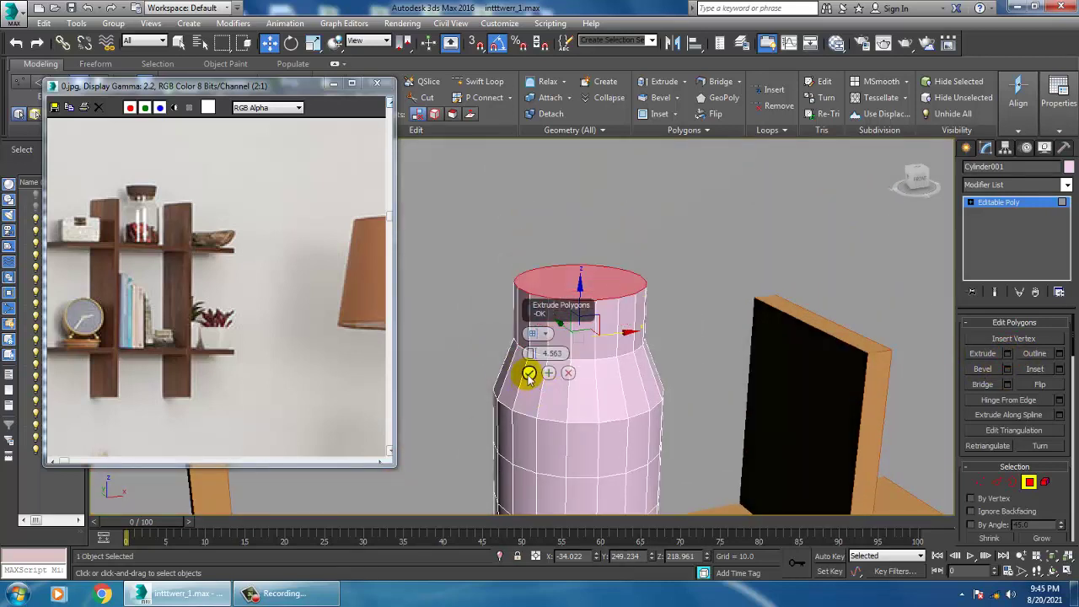
click(530, 374)
alt+middle_drag(528, 372, 566, 262)
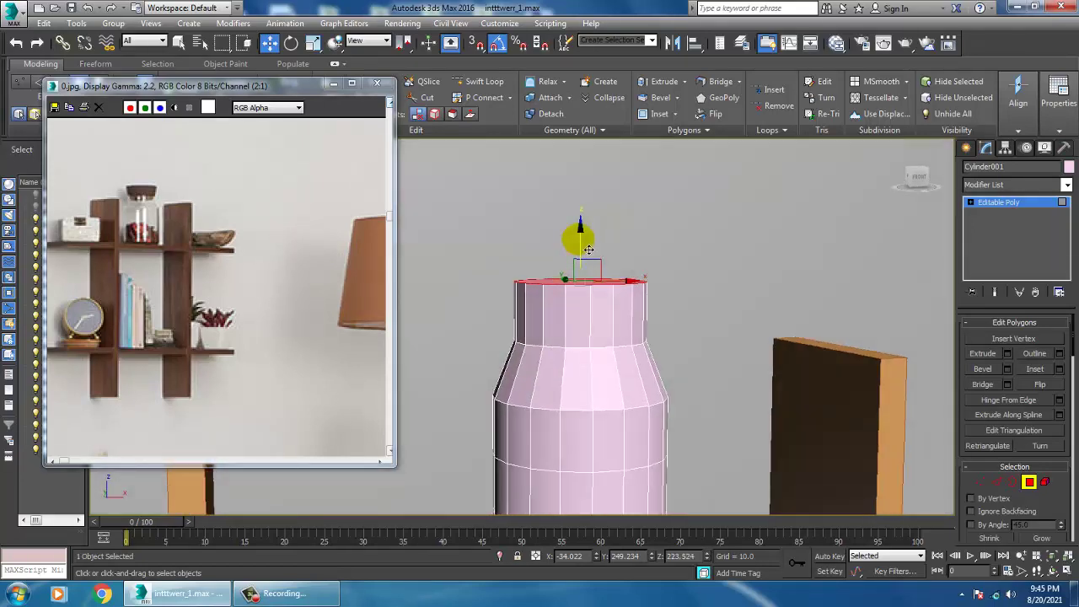
drag(589, 250, 601, 277)
- Inset the neck's top polygon by about 0.22 and delete the inner polygon to open the jar's mouth
scroll(596, 276, up, 3)
alt+middle_drag(596, 275, 620, 341)
click(1060, 370)
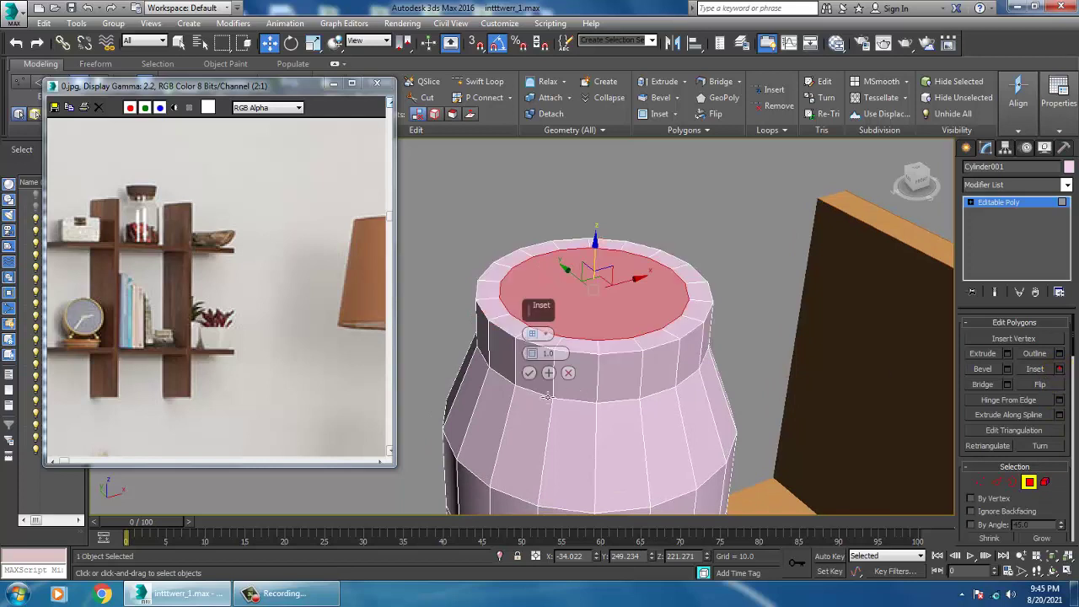
drag(534, 361, 535, 364)
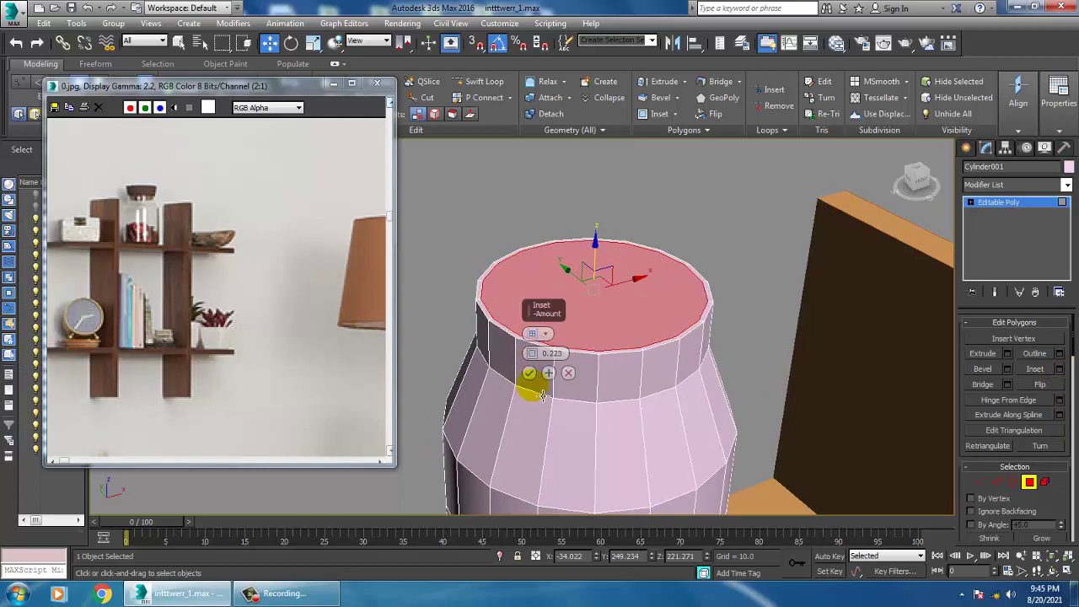
click(529, 374)
alt+middle_drag(648, 377, 645, 369)
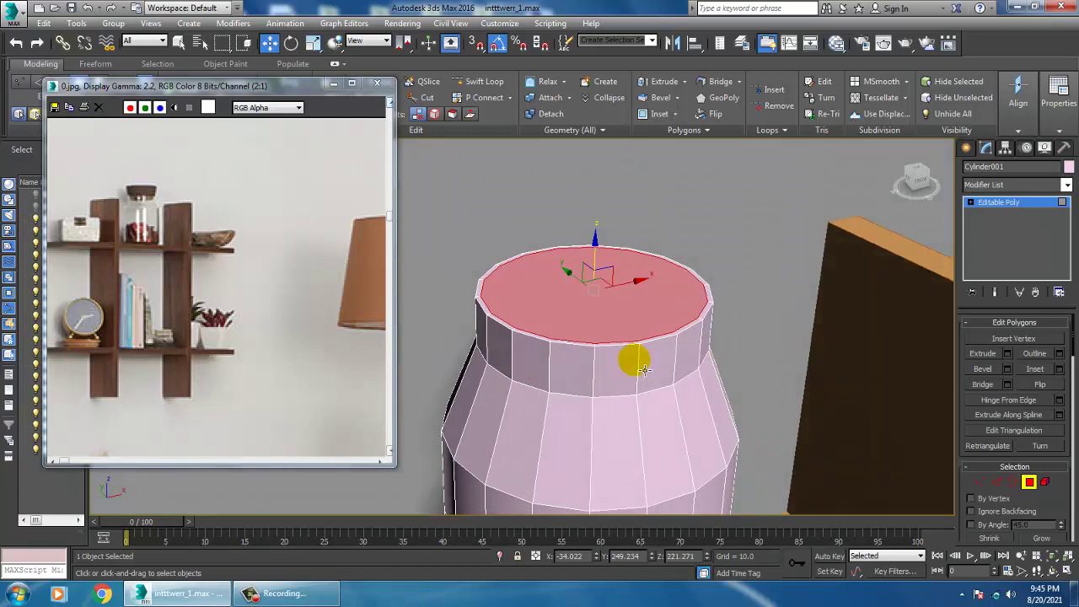
key(Delete)
click(966, 147)
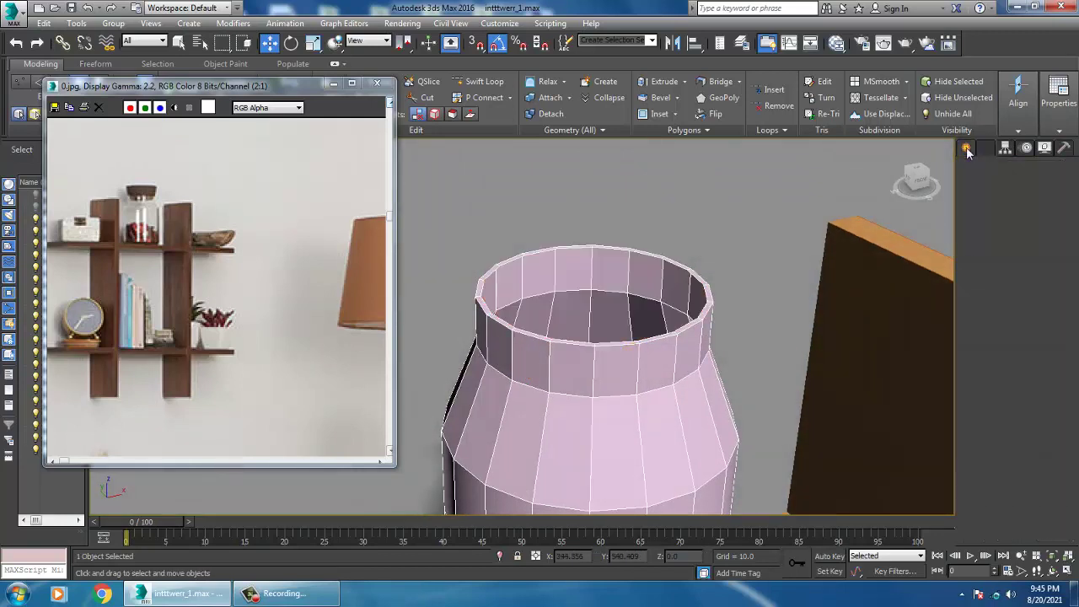
click(1049, 237)
key(alt+w)
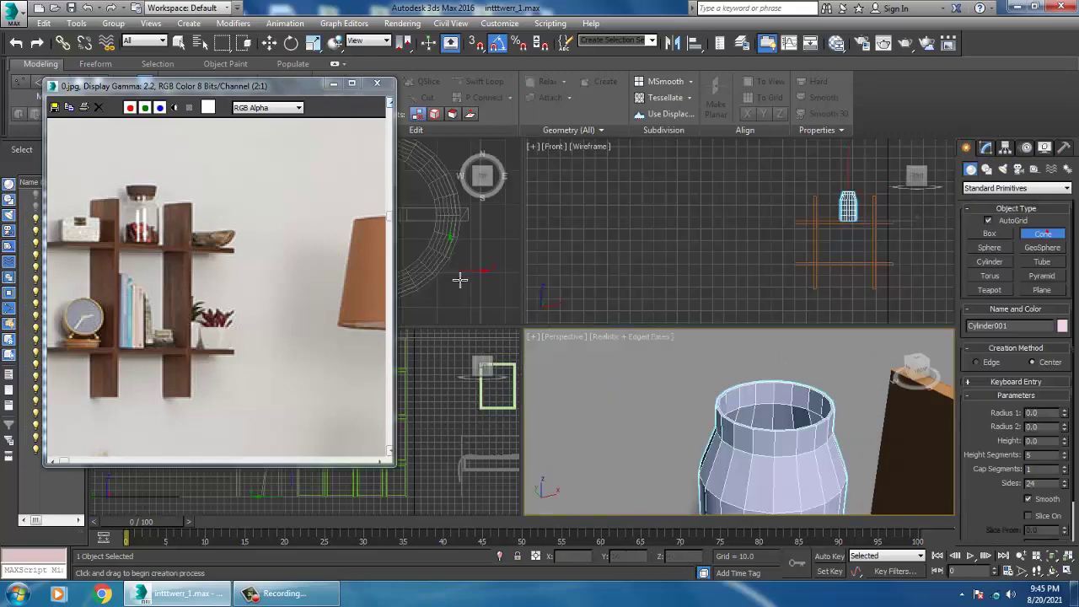
middle_click(458, 258)
key(alt+w)
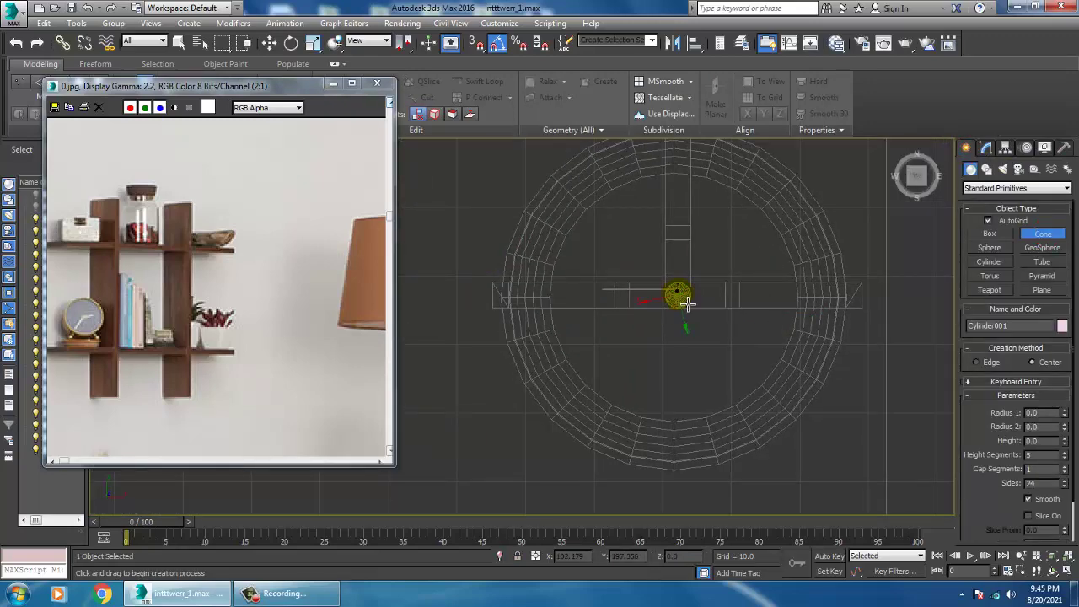
drag(687, 309, 775, 397)
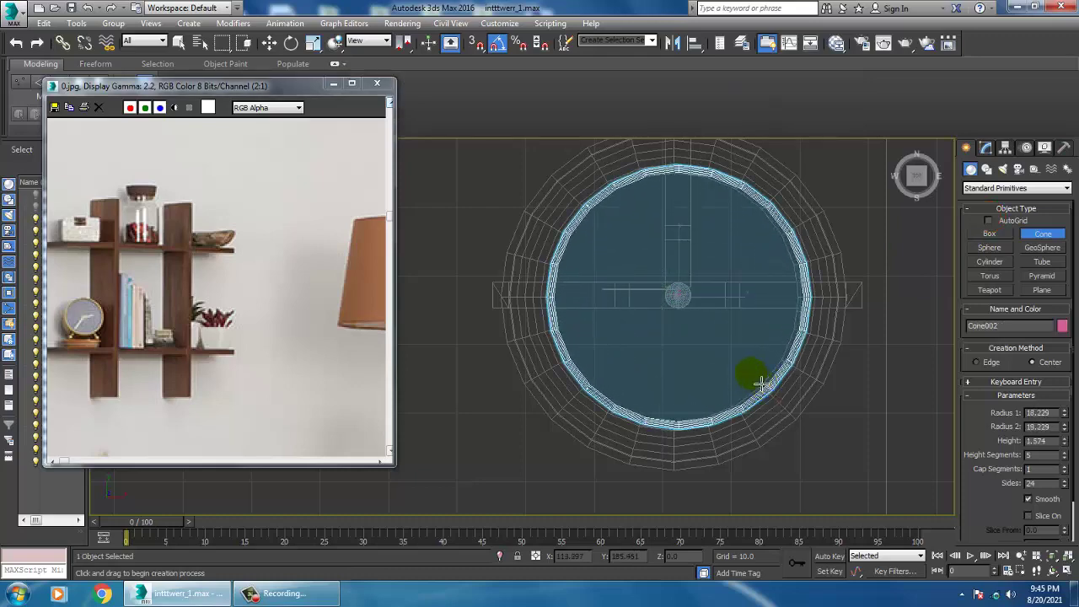
click(748, 373)
click(728, 356)
right_click(728, 356)
key(alt+w)
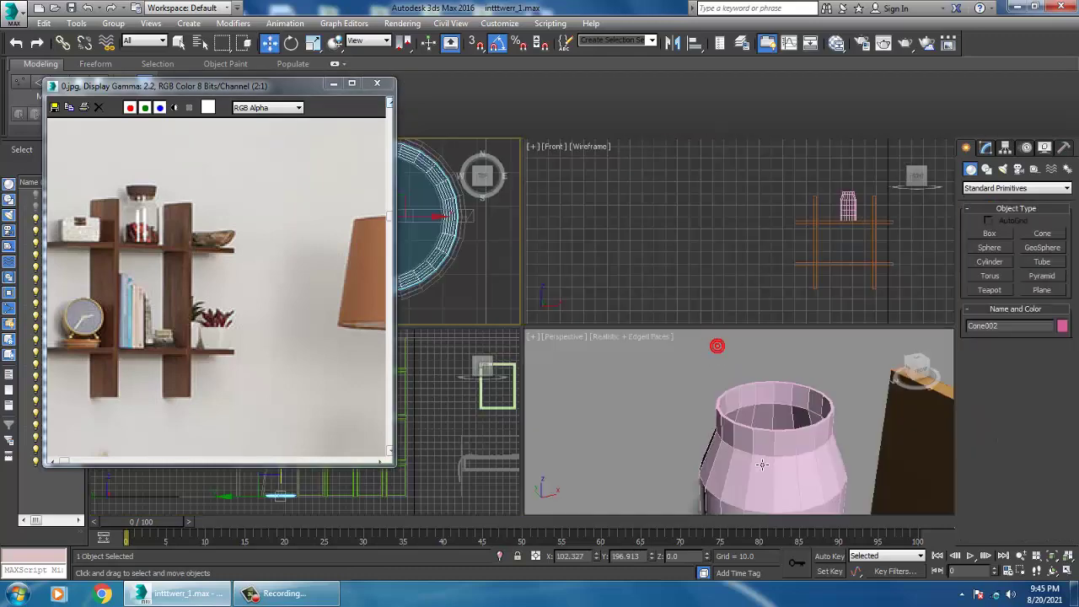
middle_click(762, 465)
key(z)
key(alt+w)
scroll(739, 424, down, 6)
middle_drag(727, 382, 684, 463)
scroll(706, 428, down, 4)
scroll(696, 419, down, 3)
scroll(685, 464, down, 3)
drag(724, 491, 618, 492)
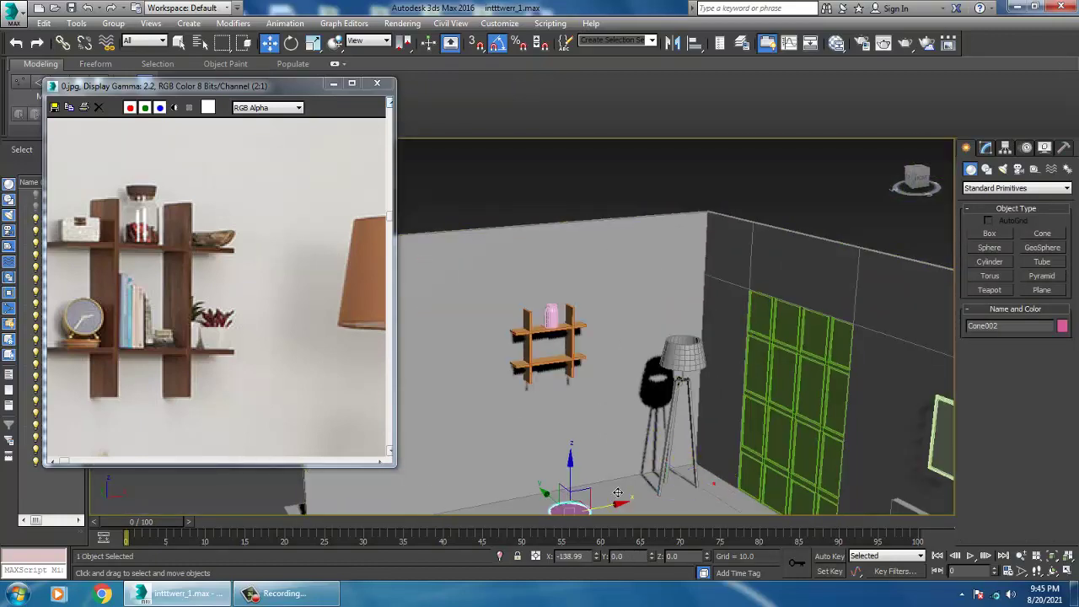
- Create a cone centred on the jar in the Top view, about 3.79 and 4.55 in radius and 0.74 high
click(551, 314)
key(alt+w)
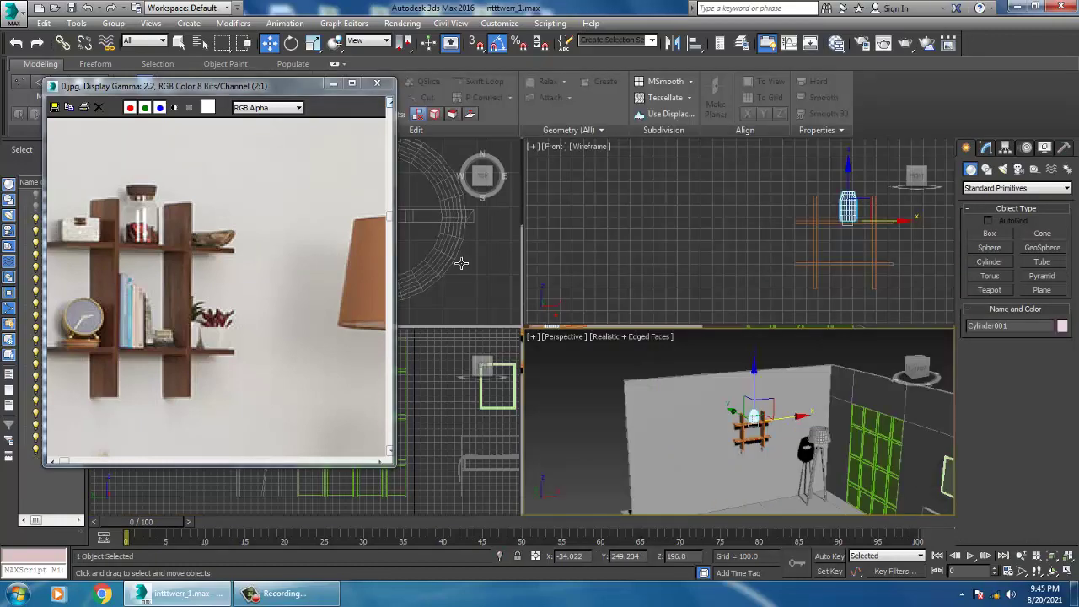
middle_click(461, 263)
key(z)
key(alt+w)
middle_drag(516, 274, 549, 264)
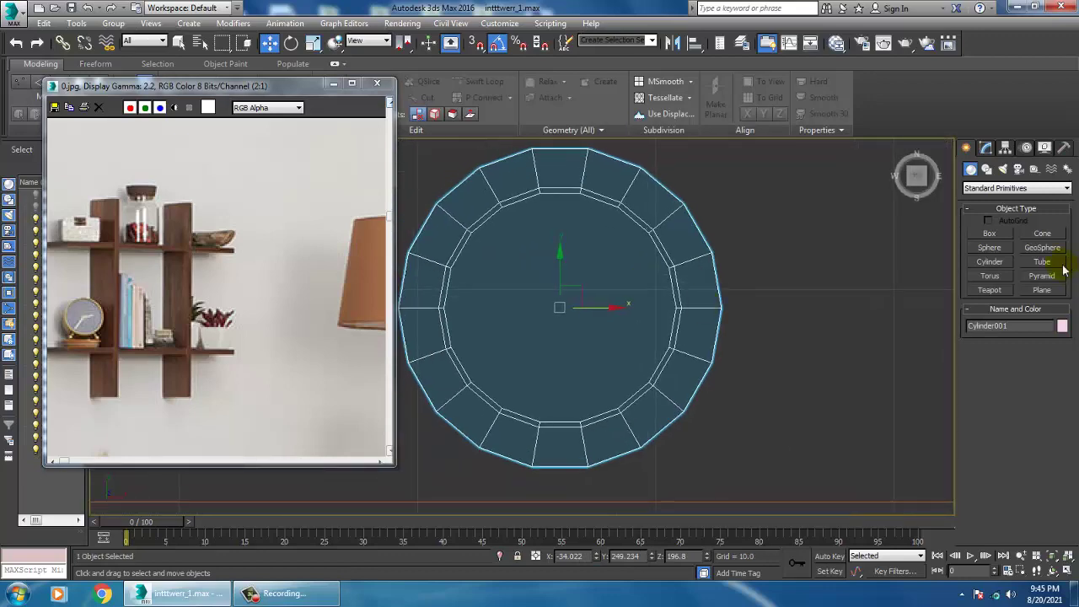
click(1042, 234)
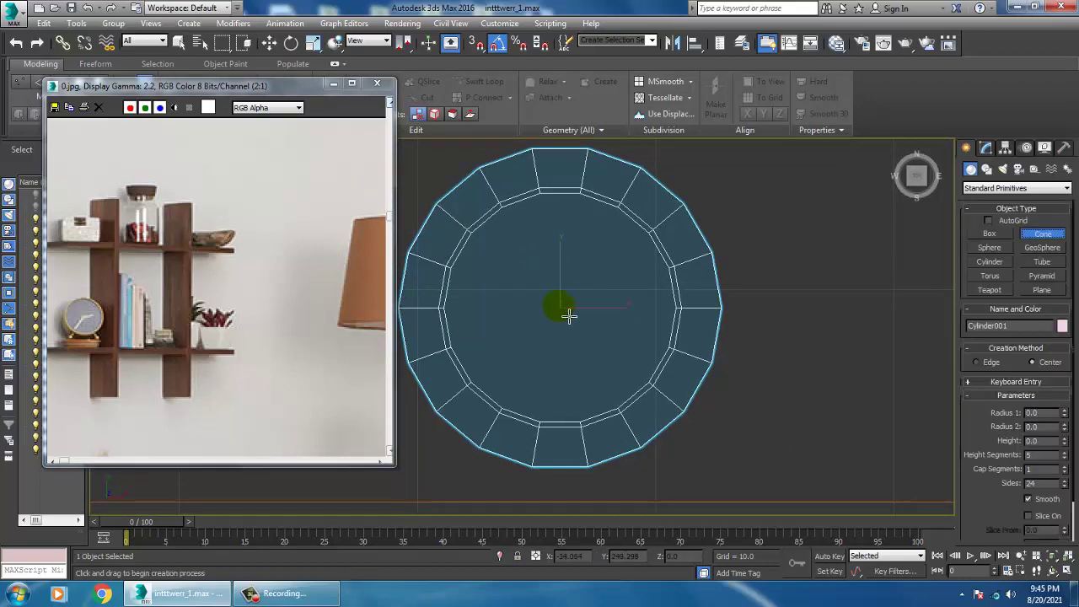
drag(569, 315, 639, 372)
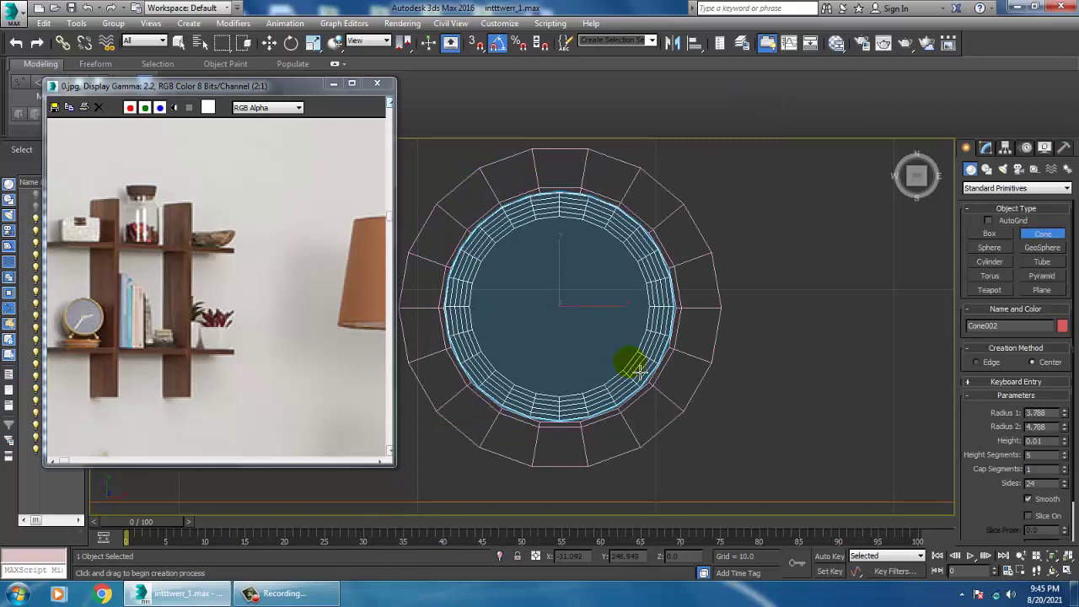
click(616, 338)
key(w)
- Raise the cone along Z from the floor to about 218.8 so it sits inside the jar's neck
key(alt+w)
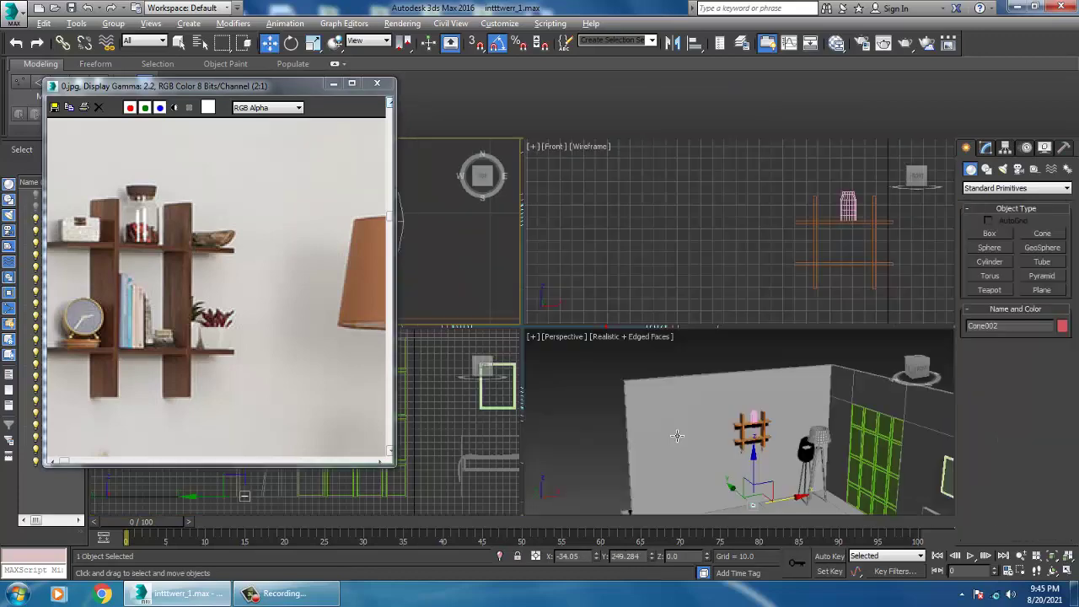
middle_click(678, 434)
key(z)
key(alt+w)
alt+middle_drag(677, 431, 646, 451)
scroll(686, 407, down, 4)
scroll(643, 445, down, 8)
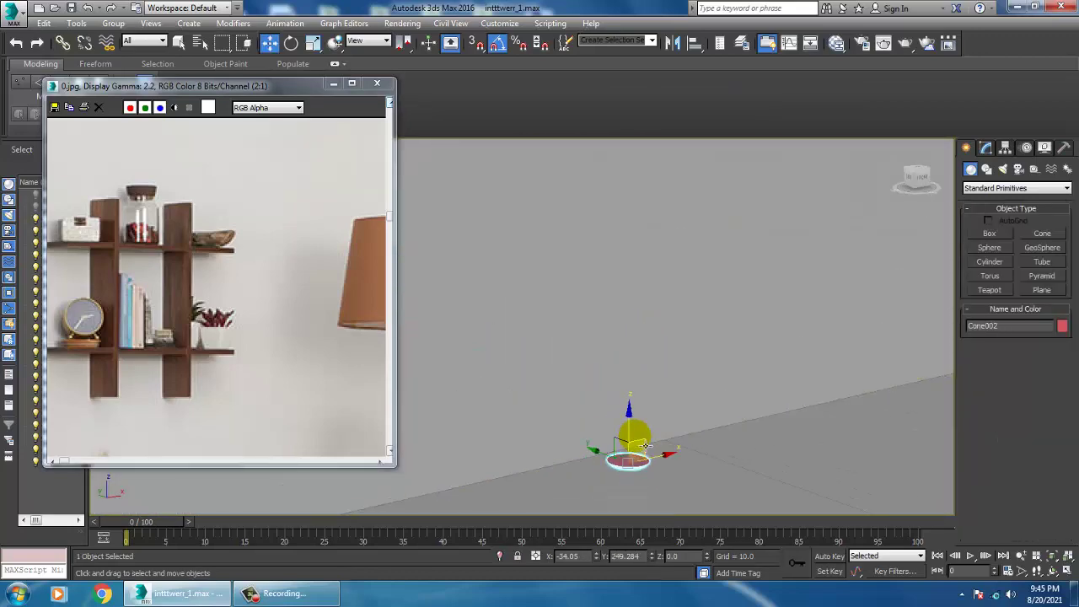
drag(640, 411, 644, 230)
key(z)
scroll(644, 233, down, 4)
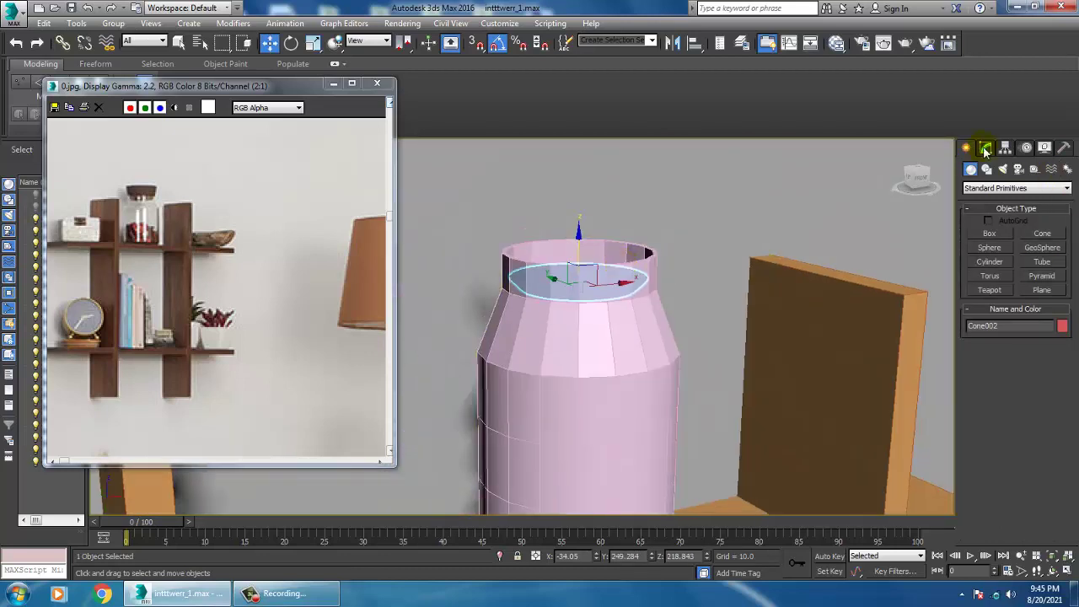
- Set the cone's radius 1 to about 3.71, radius 2 to about 5.39 and height to about 4.43
click(986, 149)
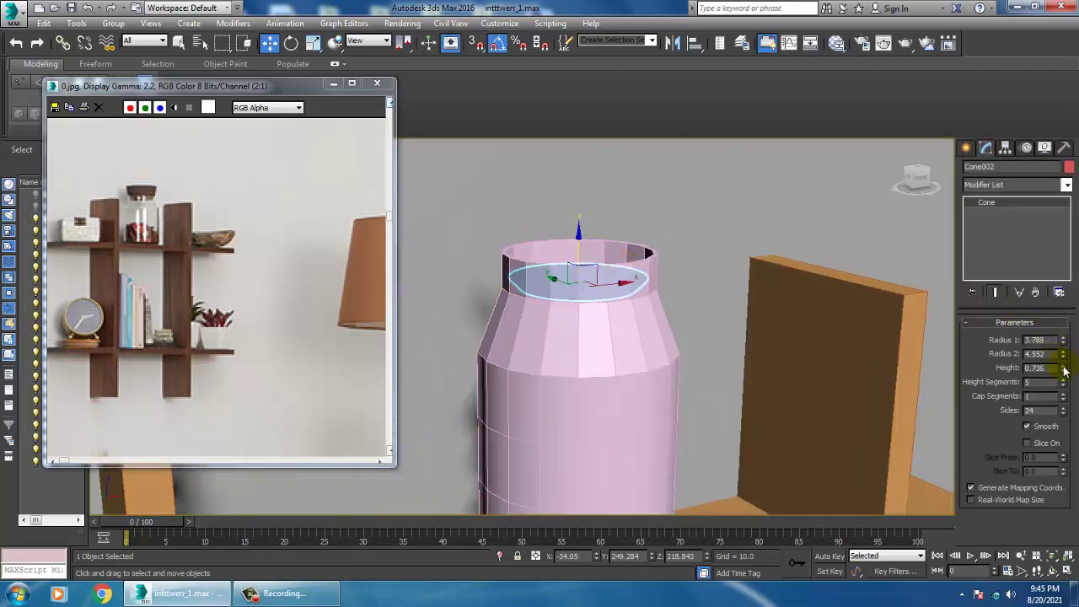
drag(1064, 371, 1046, 178)
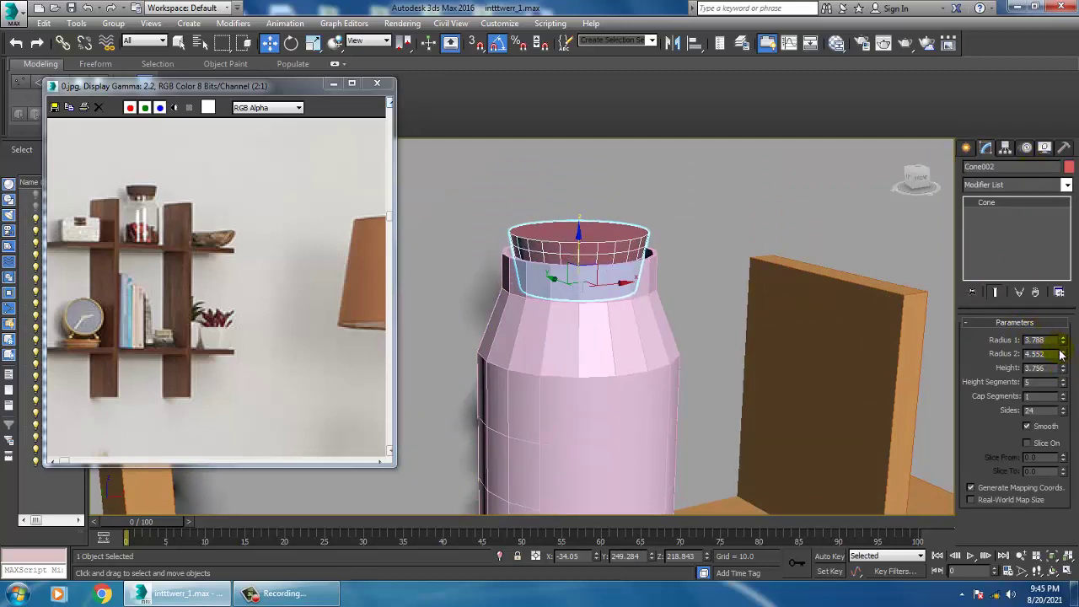
mouse_move(1063, 357)
mouse_down()
mouse_move(1065, 343)
mouse_move(1066, 370)
mouse_move(1065, 344)
mouse_move(1078, 367)
mouse_up()
scroll(675, 270, up, 4)
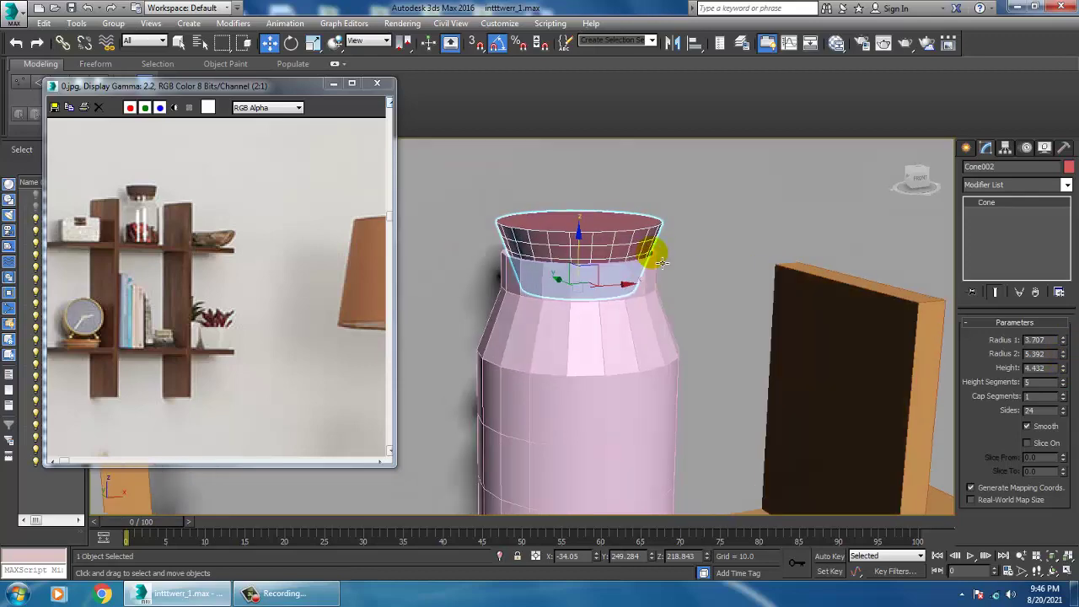
- Convert the cone to Editable Poly and chamfer its top rim edges by 1.0 with 2 segments
right_click(630, 242)
mouse_move(713, 375)
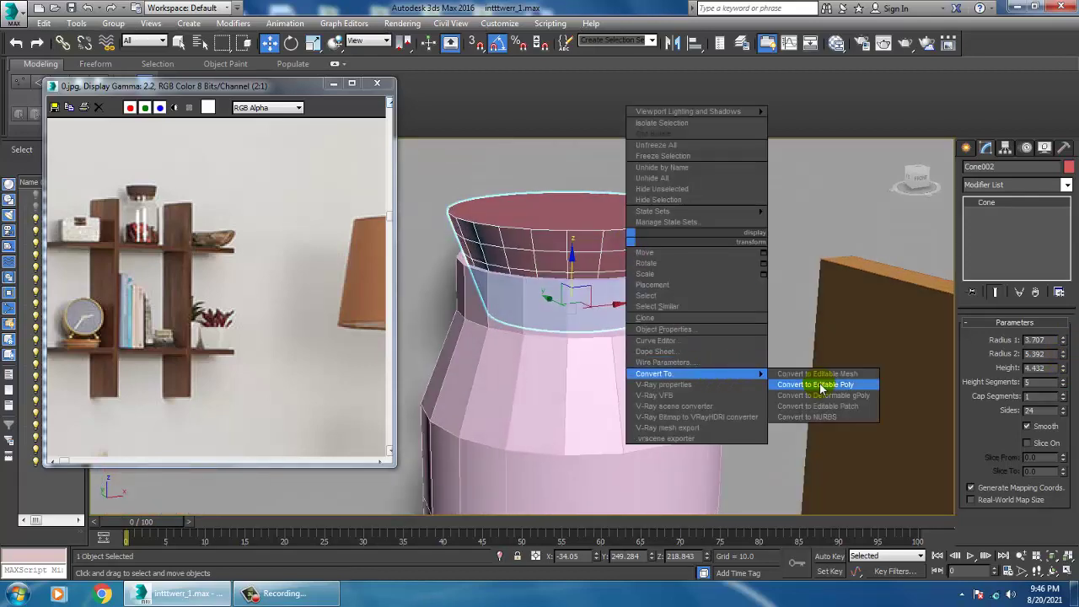
click(823, 386)
alt+middle_drag(642, 249, 658, 273)
key(2)
key(3)
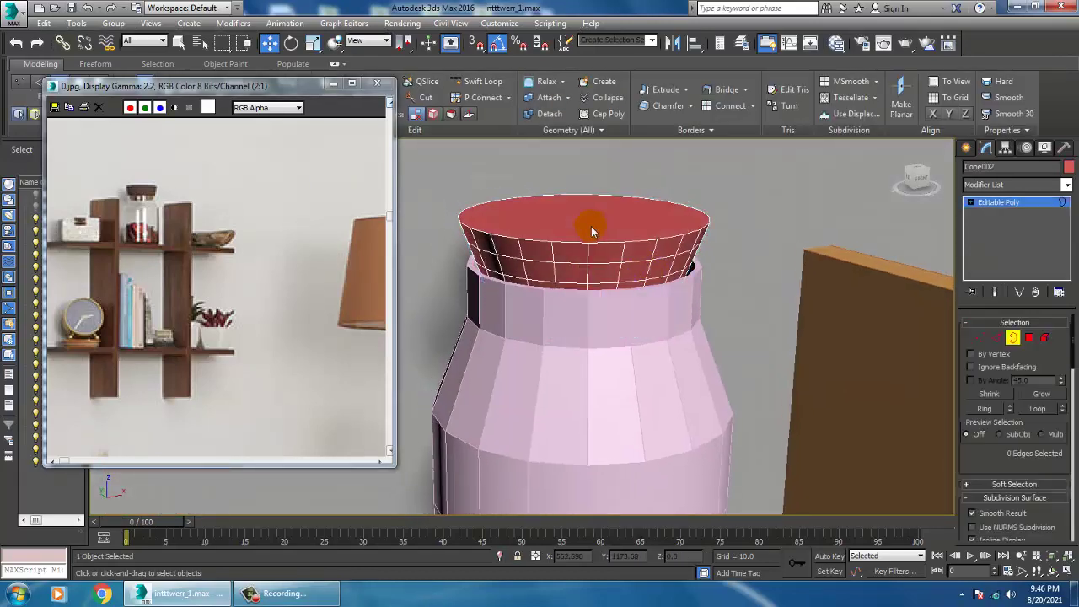
click(1030, 338)
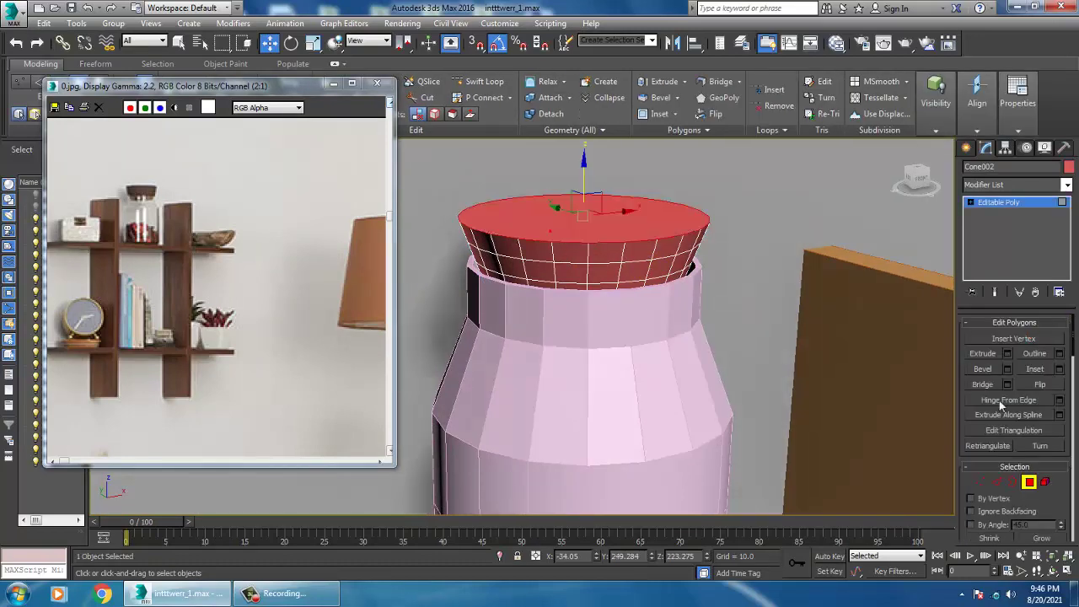
click(998, 482)
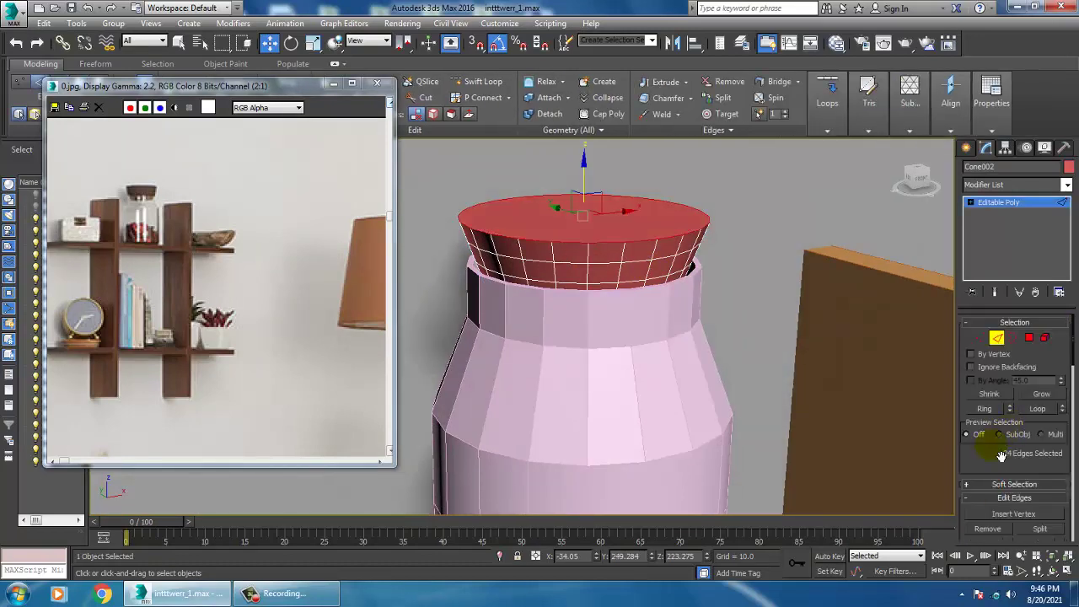
scroll(1005, 434, down, 5)
click(1007, 411)
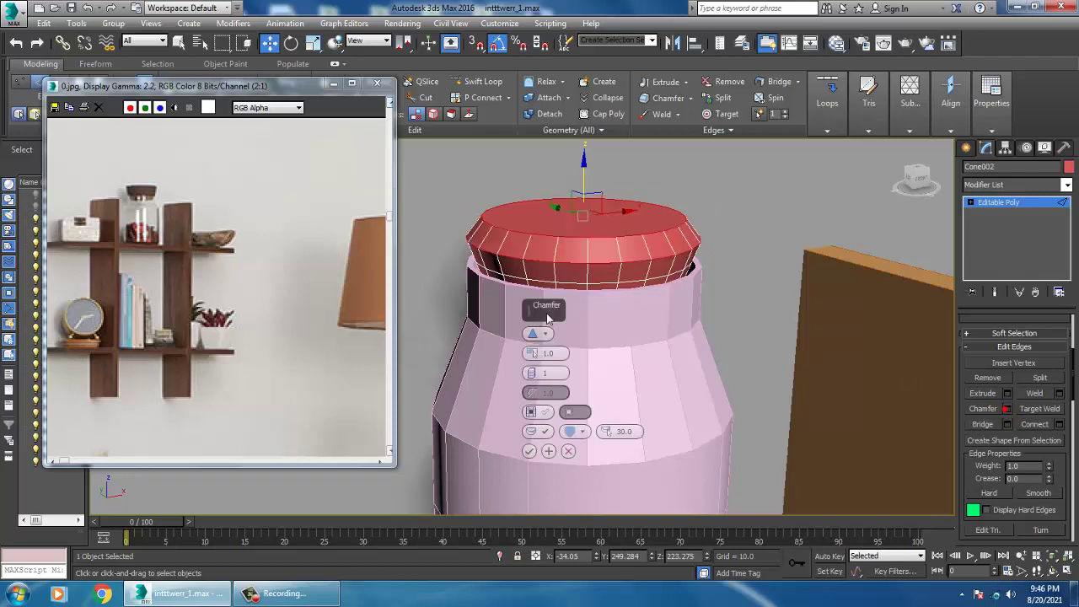
click(533, 371)
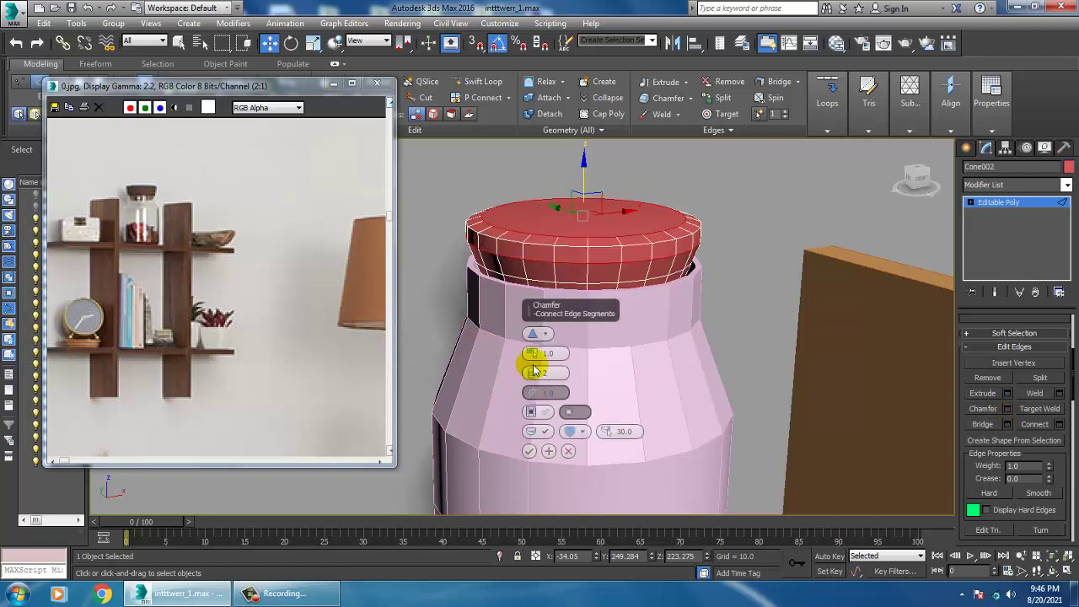
click(528, 451)
click(1005, 204)
- Select the jar body on the upper shelf and start editing it at Edge level
scroll(634, 294, down, 10)
alt+middle_drag(634, 295, 658, 276)
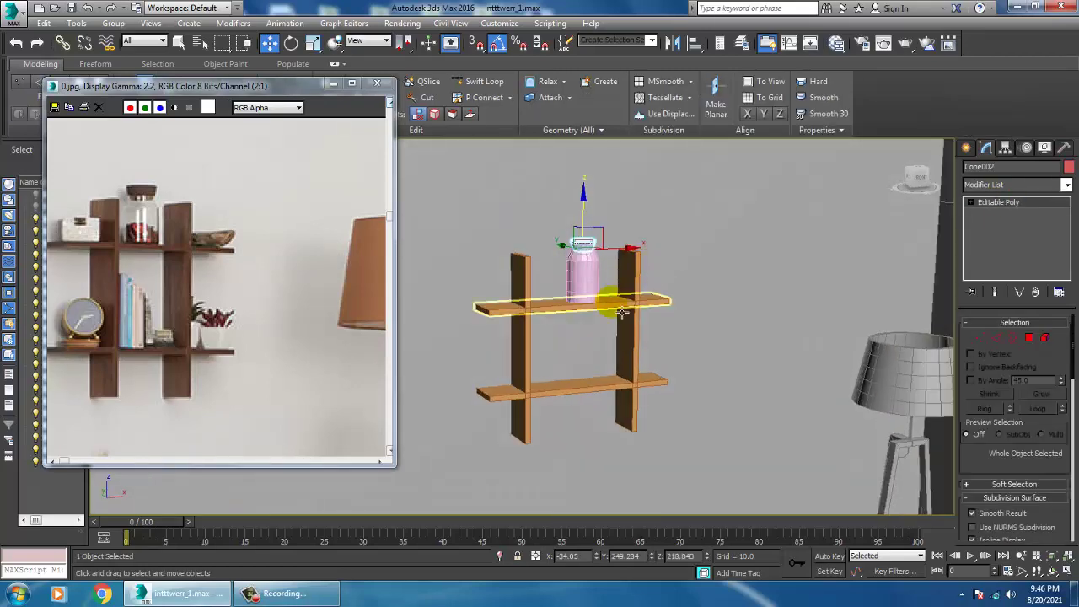
scroll(705, 317, up, 5)
alt+middle_drag(704, 318, 736, 459)
click(612, 340)
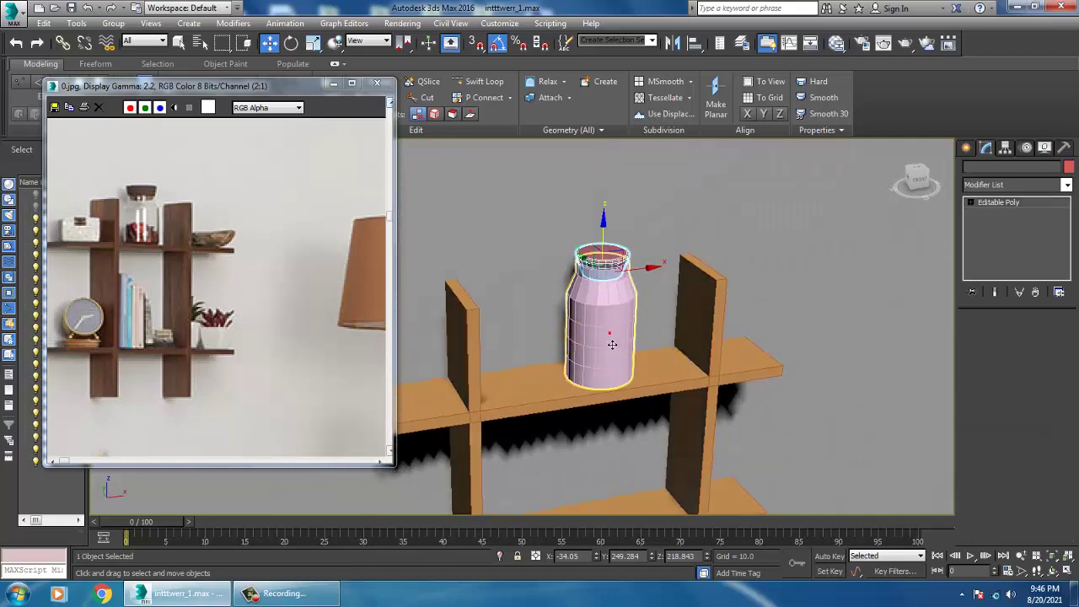
scroll(614, 342, up, 5)
alt+middle_drag(620, 353, 666, 248)
click(997, 339)
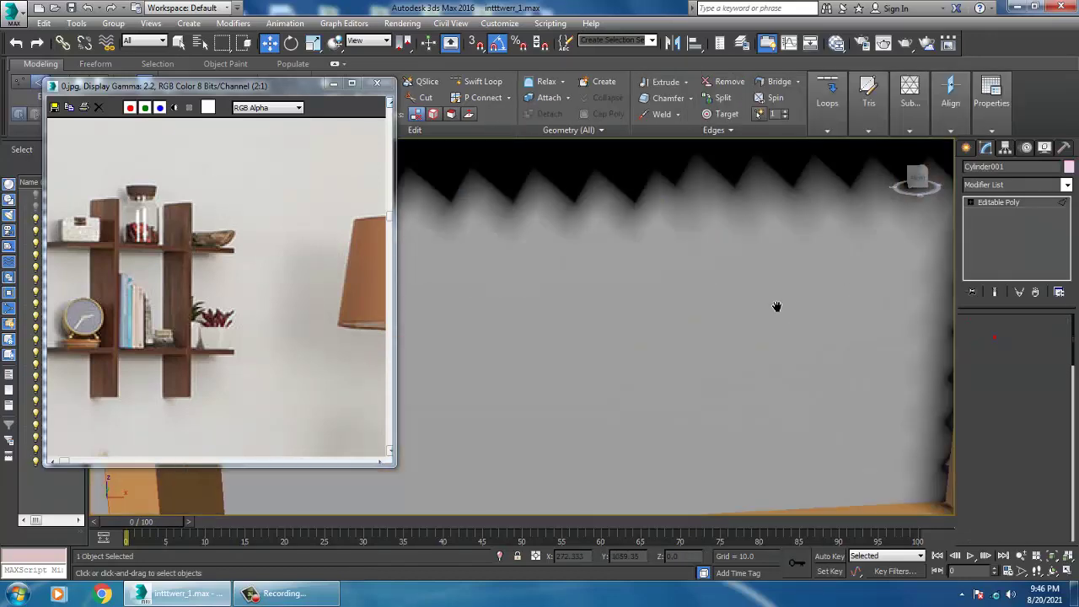
- Select only the jar's bottom rim edges in the Front view and chamfer them by about 0.794 with 2 segments
key(alt+w)
middle_drag(776, 307, 703, 159)
scroll(732, 285, up, 5)
key(alt+w)
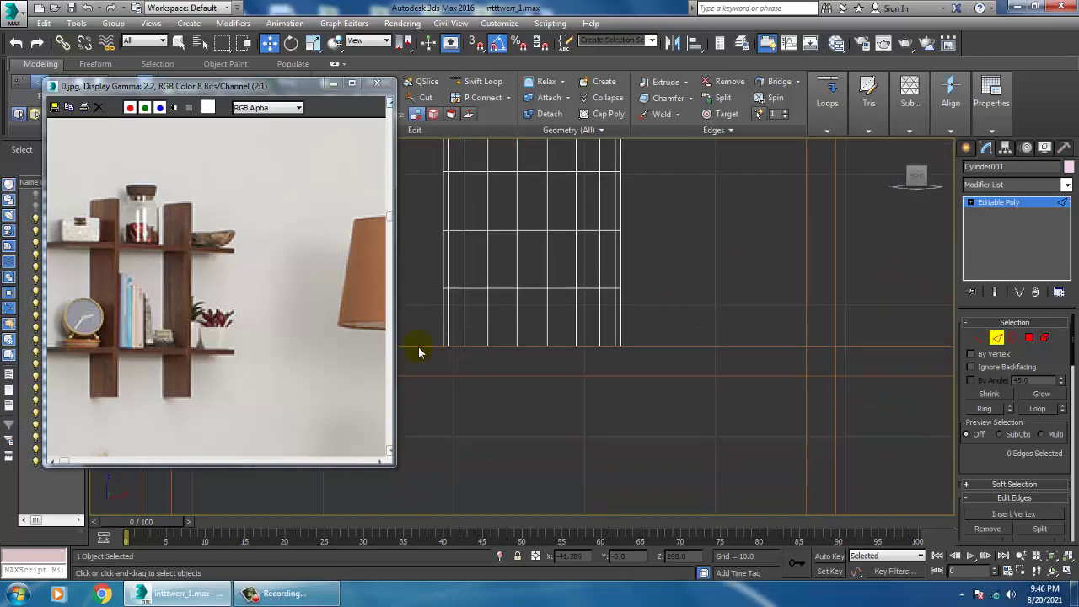
drag(681, 432, 685, 434)
alt+drag(428, 280, 717, 323)
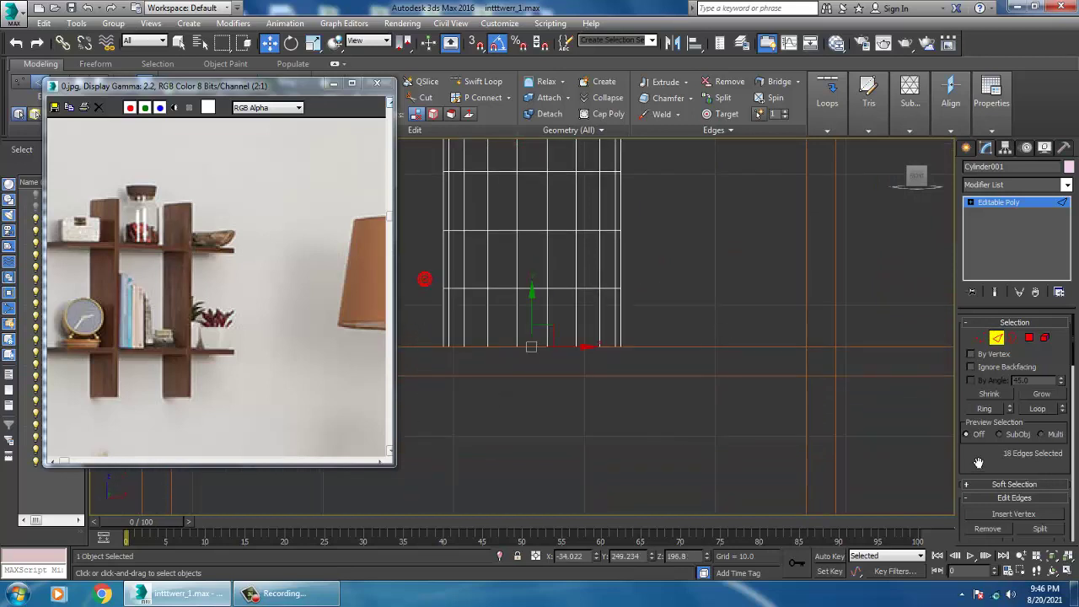
scroll(978, 463, down, 3)
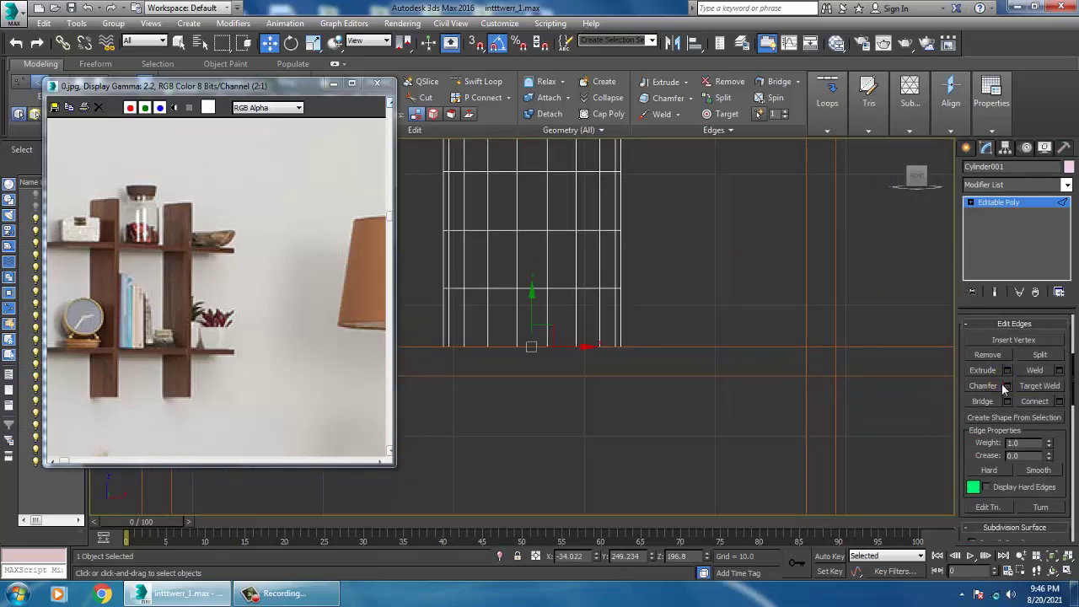
click(1006, 386)
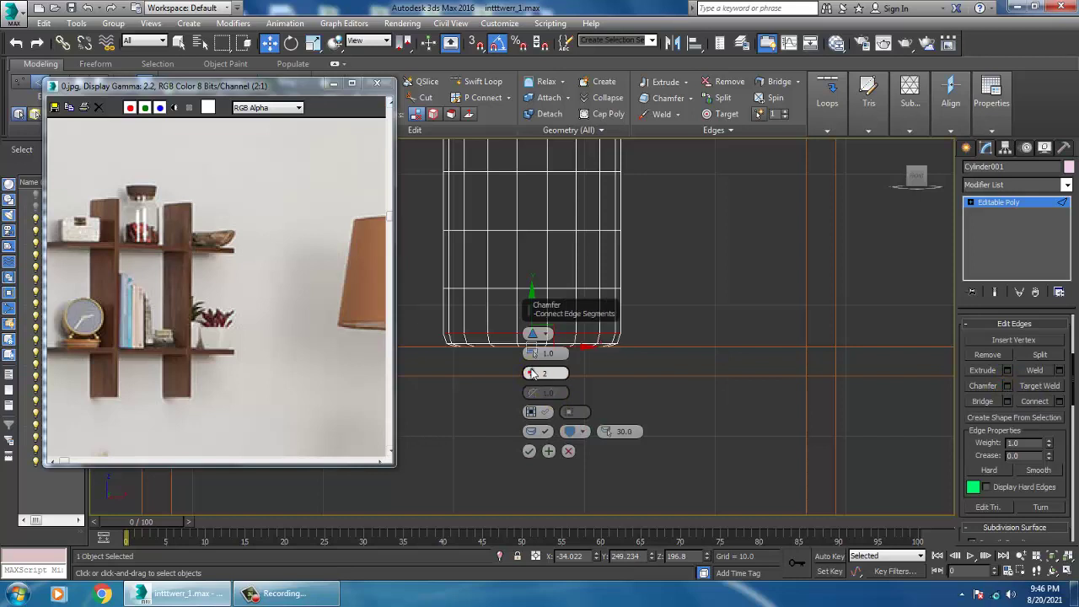
drag(534, 363, 534, 369)
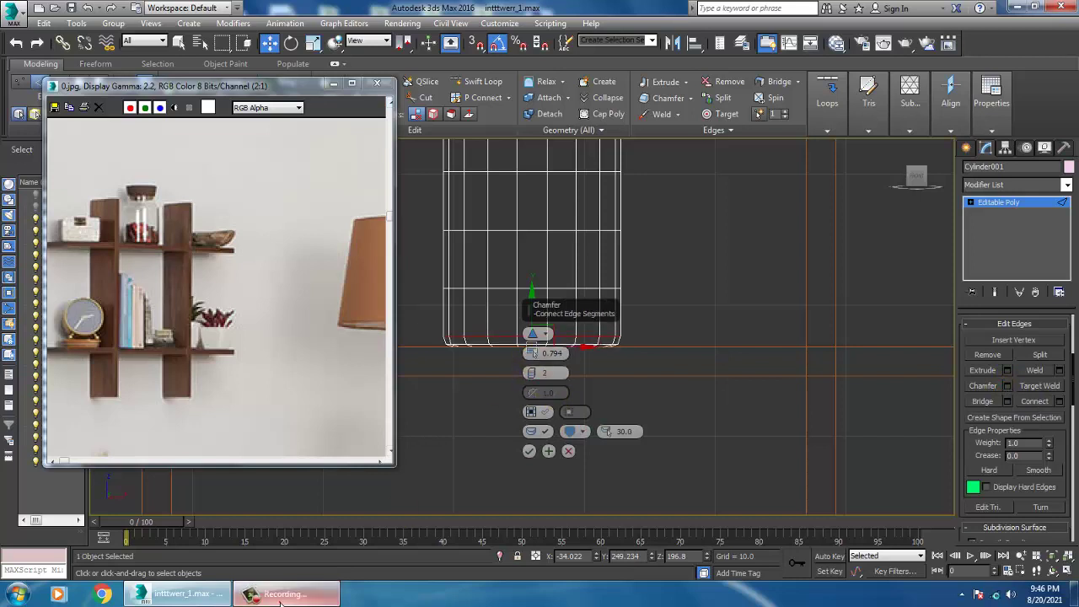
click(280, 602)
click(529, 451)
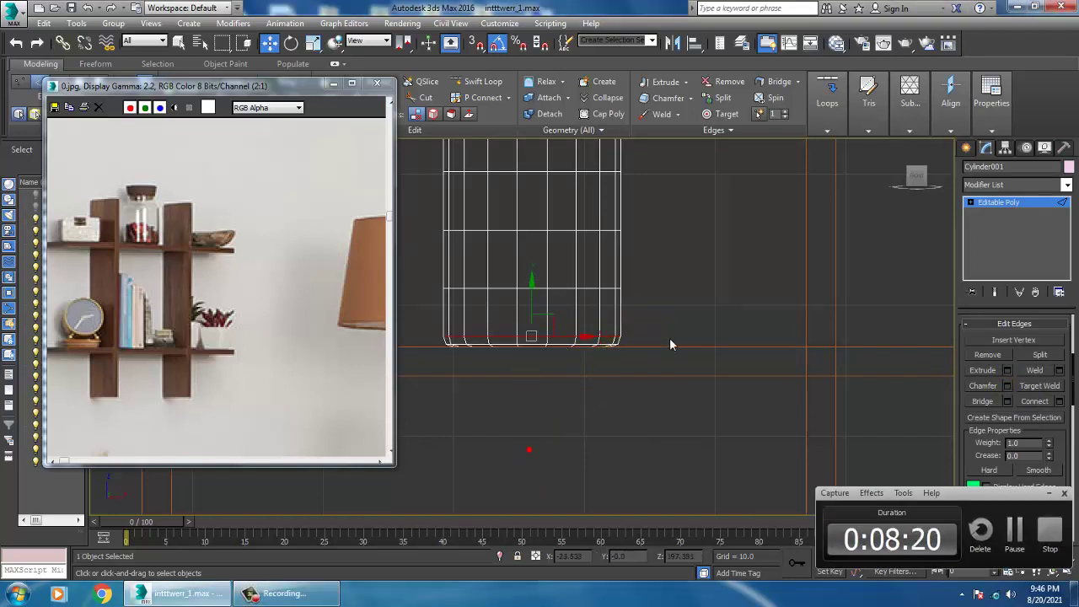
click(1053, 492)
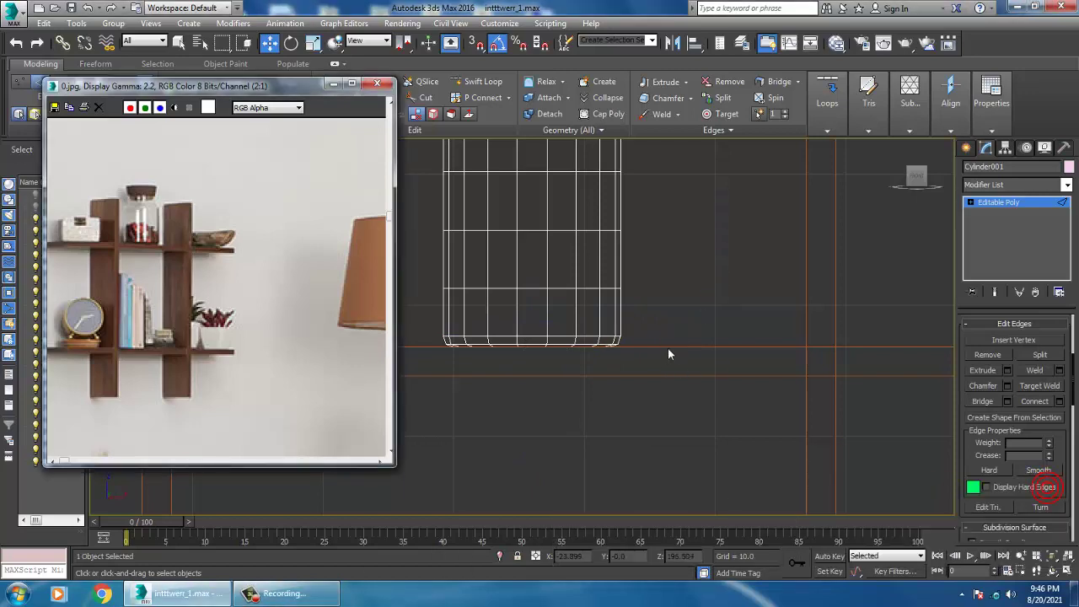
- Try to create a tall, thin book box directly over the lower shelf in the Perspective view, about 36.5 × 6.4 × 49.5
key(alt+w)
alt+middle_drag(761, 443, 807, 428)
key(alt+w)
scroll(746, 434, down, 7)
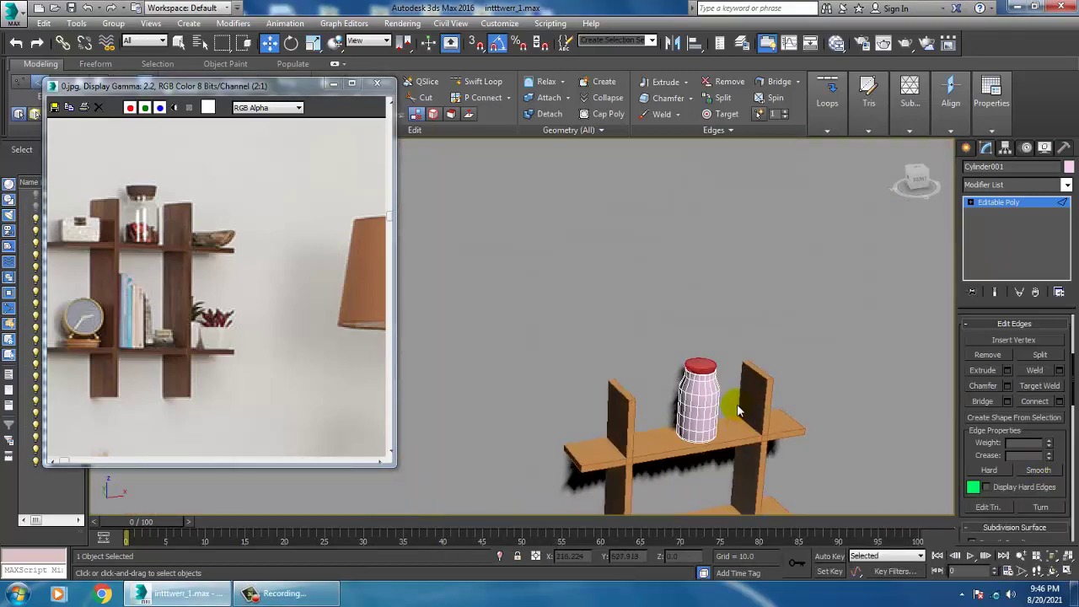
scroll(737, 410, up, 2)
click(969, 148)
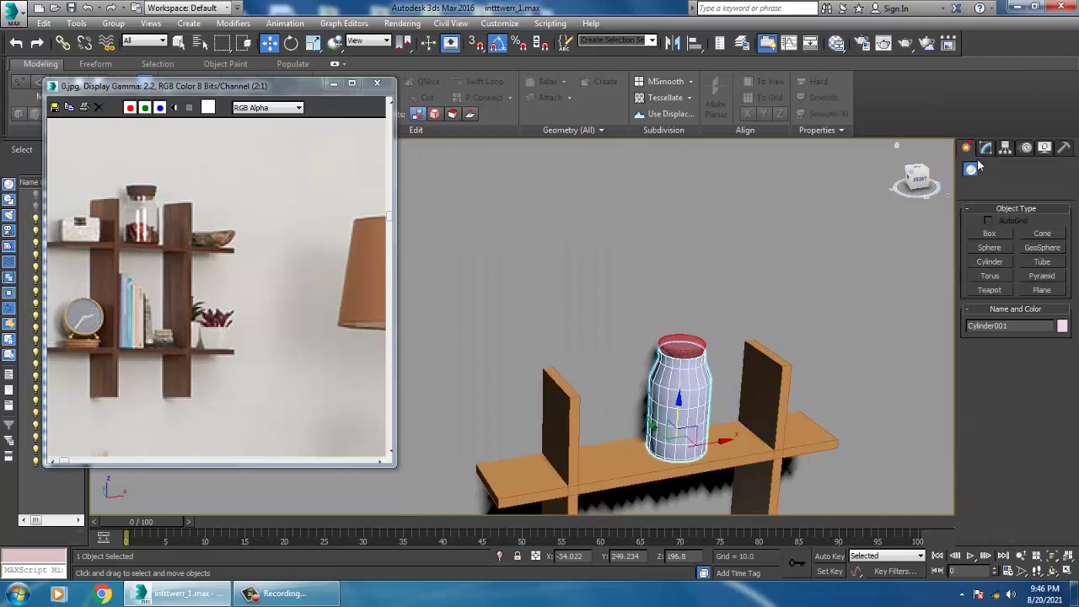
click(997, 237)
middle_drag(928, 311, 908, 196)
alt+middle_drag(759, 357, 648, 414)
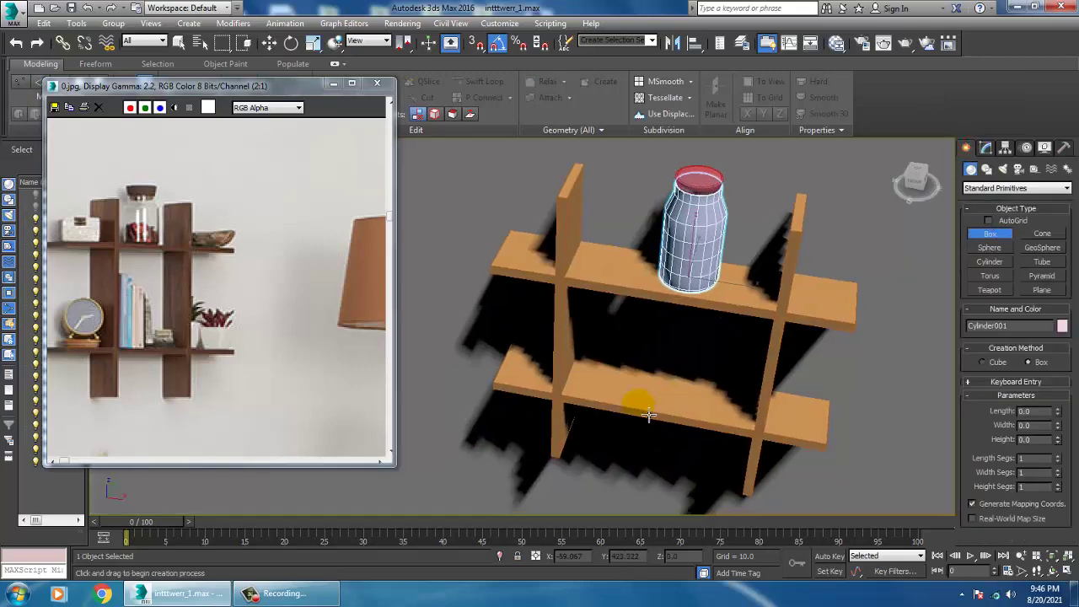
scroll(648, 414, up, 3)
alt+middle_drag(591, 394, 641, 371)
drag(570, 385, 596, 428)
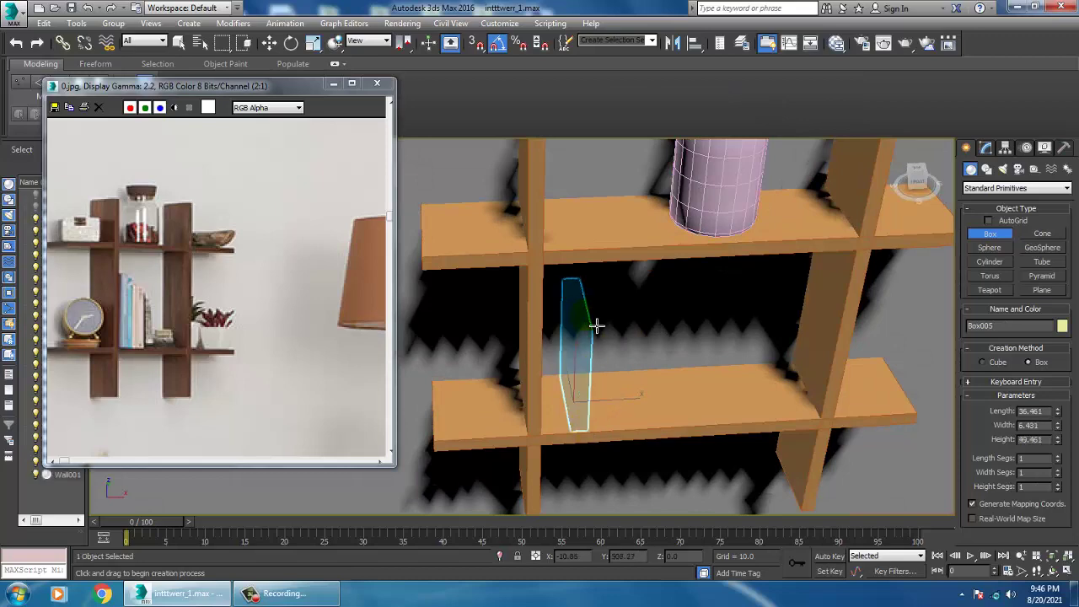
click(596, 325)
key(w)
alt+middle_drag(642, 367, 586, 364)
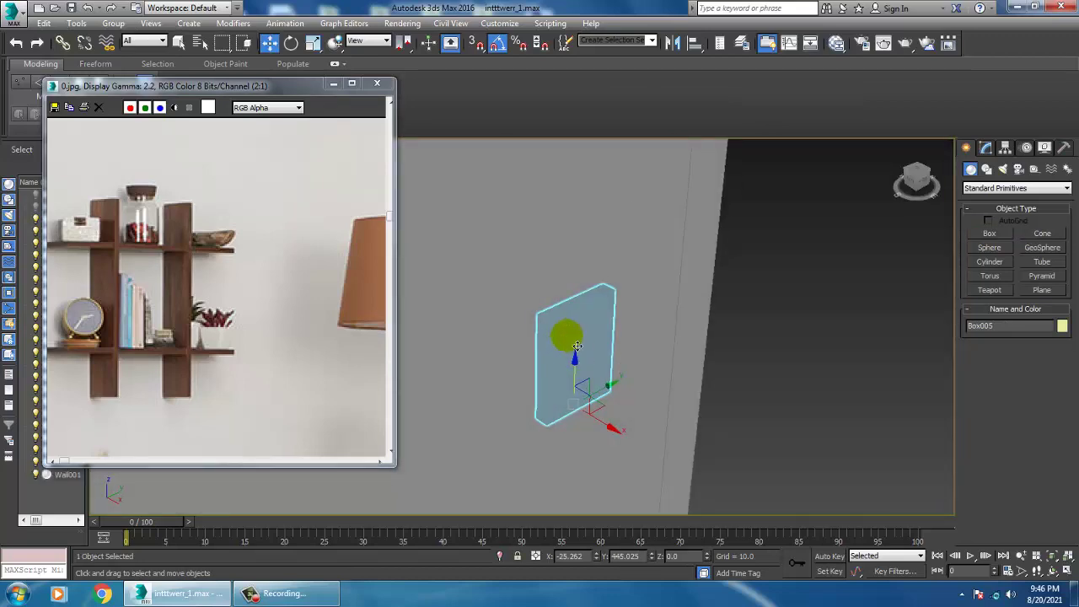
key(shift+z)
key(Delete)
key(shift+z)
click(490, 425)
middle_drag(542, 422, 719, 386)
click(989, 236)
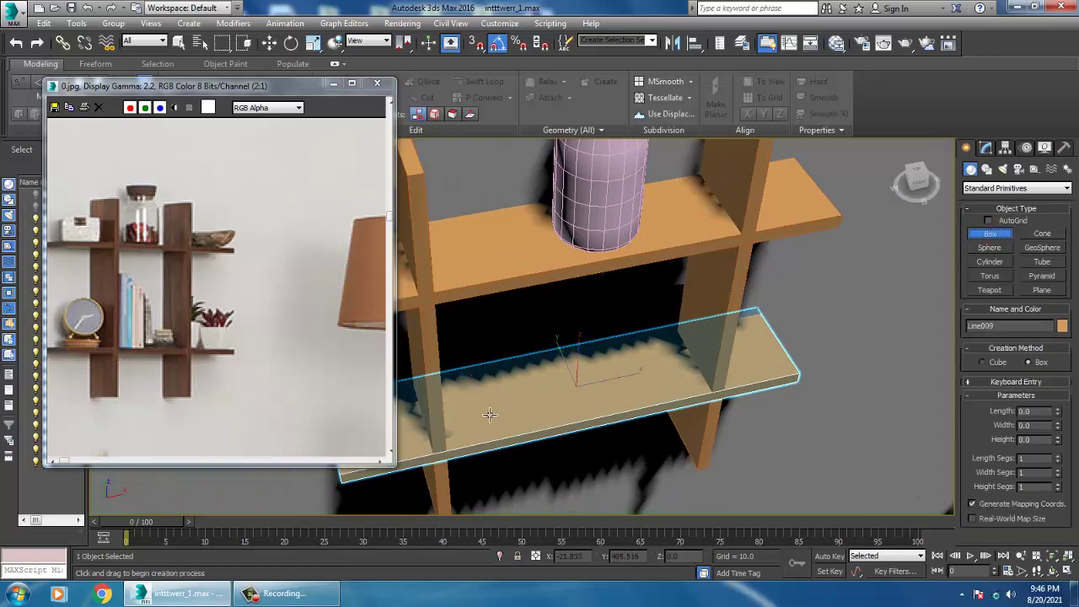
drag(469, 378, 495, 438)
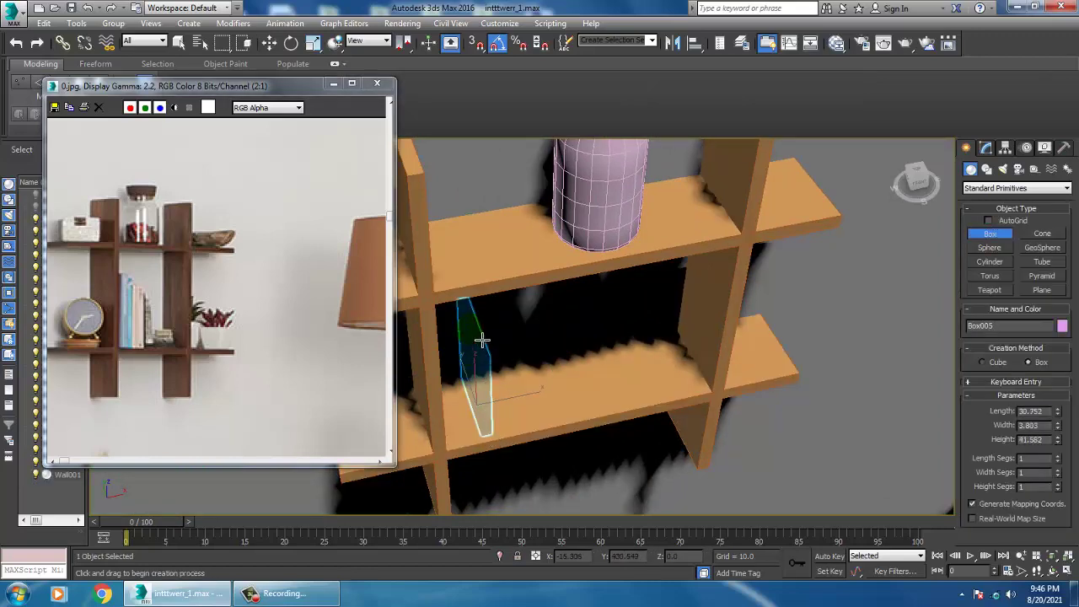
right_click(482, 340)
- Create a book box beside the shelf's left upright in the Top view, about 16.65 long and 2.72 wide
key(alt+w)
middle_drag(447, 274, 485, 279)
key(alt+w)
scroll(551, 267, down, 8)
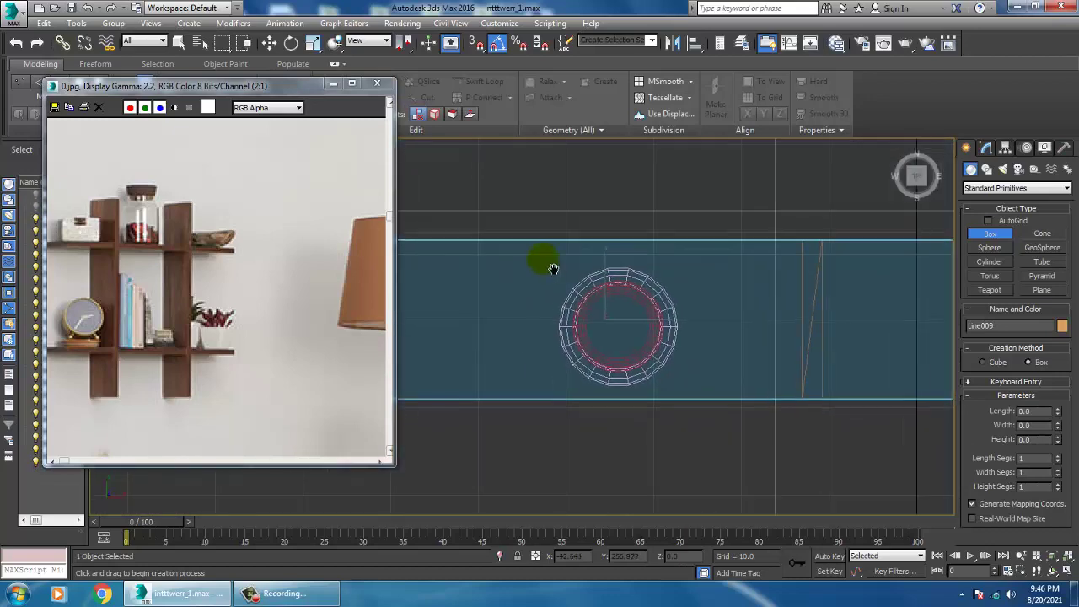
scroll(540, 309, up, 3)
middle_drag(527, 314, 658, 315)
middle_drag(655, 245, 535, 271)
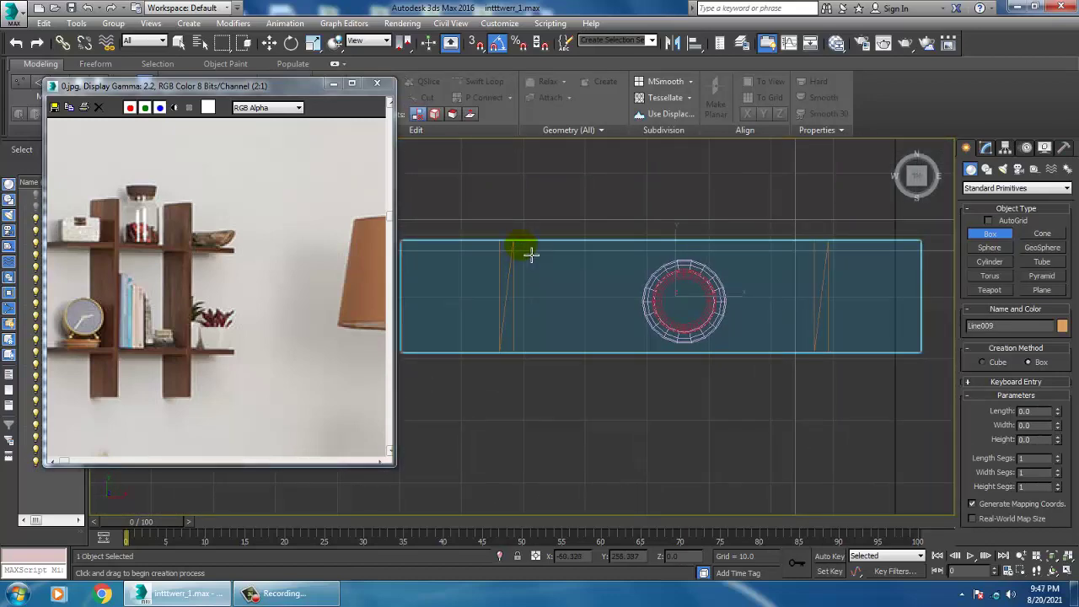
drag(520, 245, 537, 346)
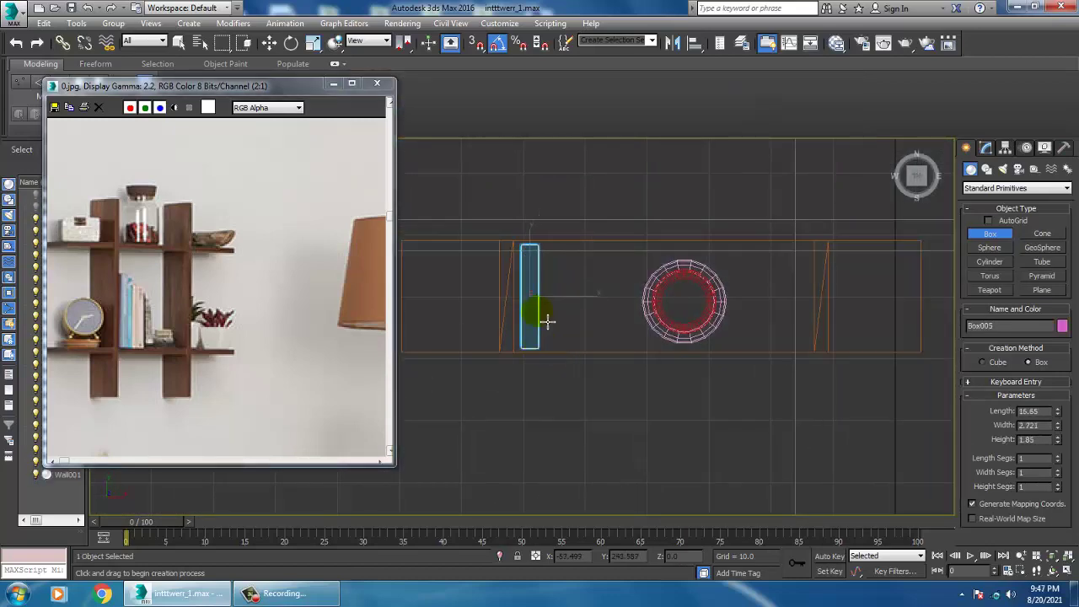
key(w)
- Raise the book box along Z to about 160.26 so it stands on the lower shelf
key(alt+w)
middle_click(671, 445)
key(alt+w)
scroll(672, 386, down, 8)
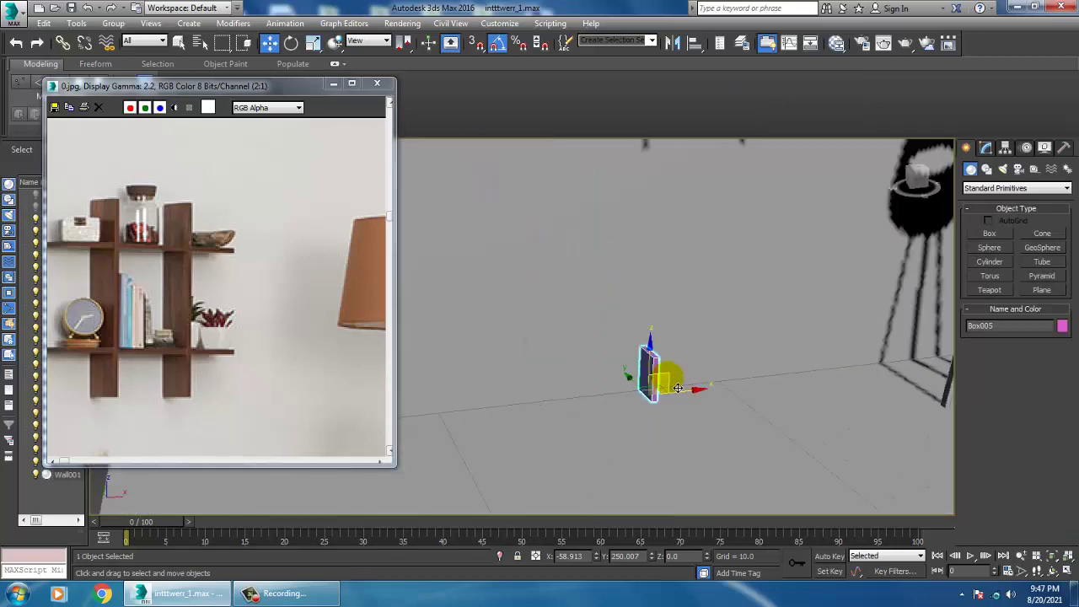
middle_drag(672, 385, 639, 458)
scroll(640, 458, down, 5)
drag(624, 415, 635, 282)
key(z)
alt+middle_drag(638, 340, 558, 342)
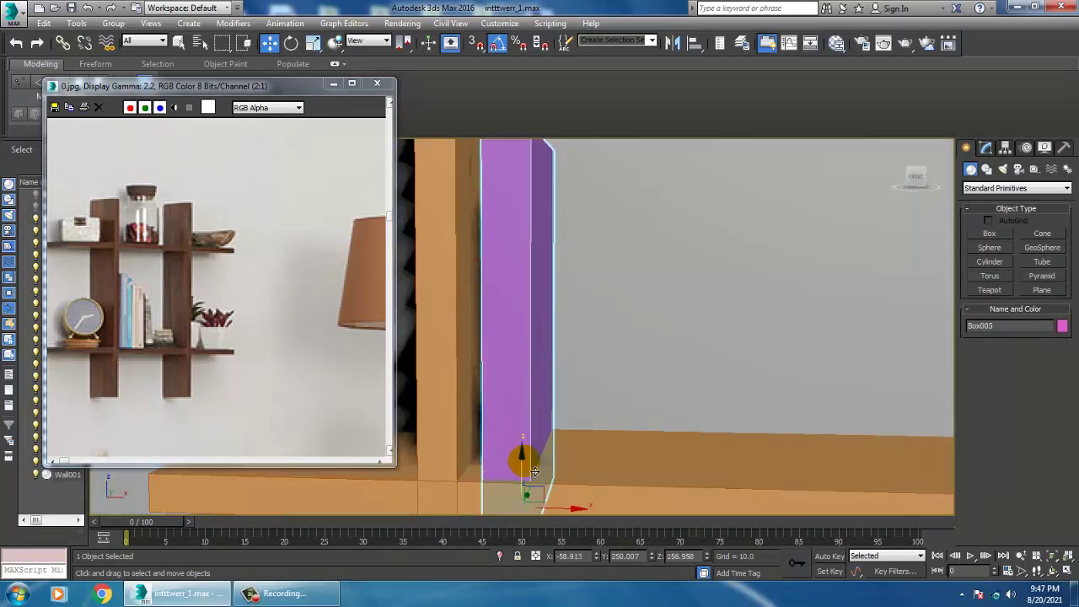
drag(532, 472, 537, 425)
scroll(538, 422, down, 7)
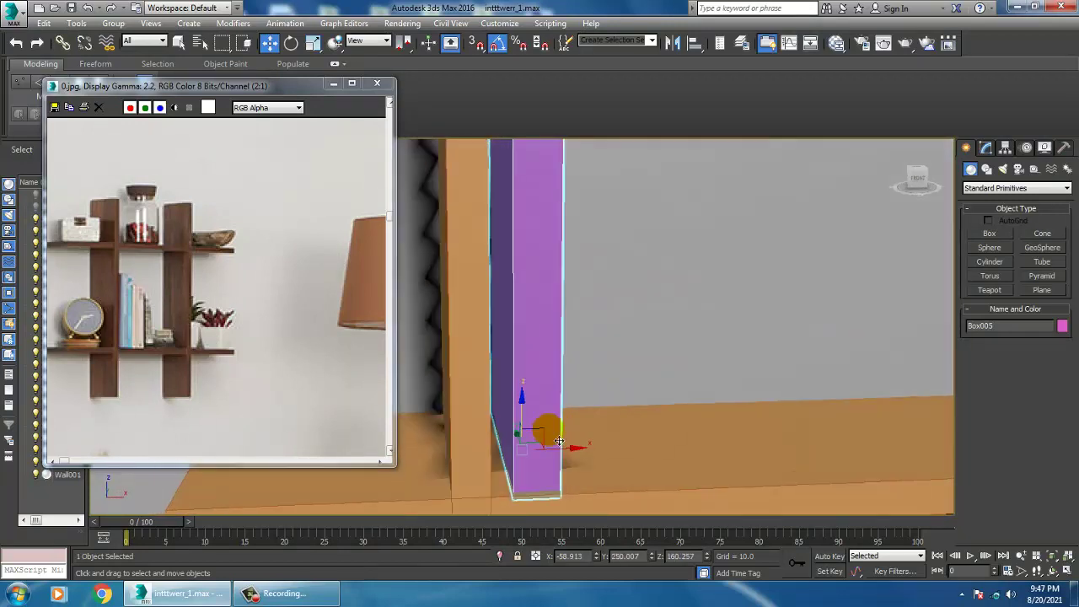
- Scale the book to about 106% in Z and slide it along X close to the left upright
middle_drag(567, 447, 577, 395)
key(r)
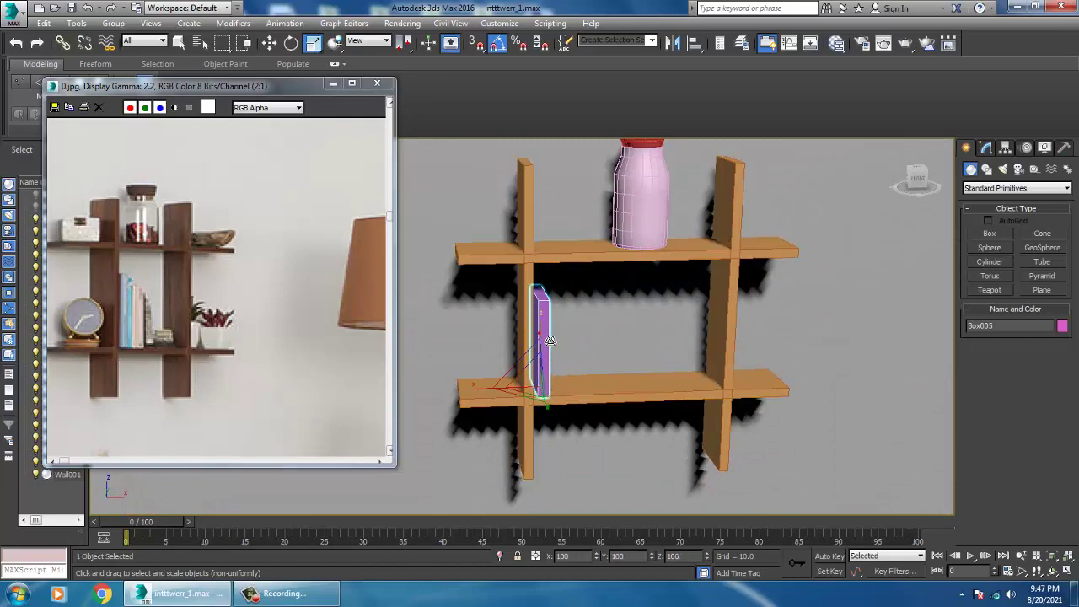
key(w)
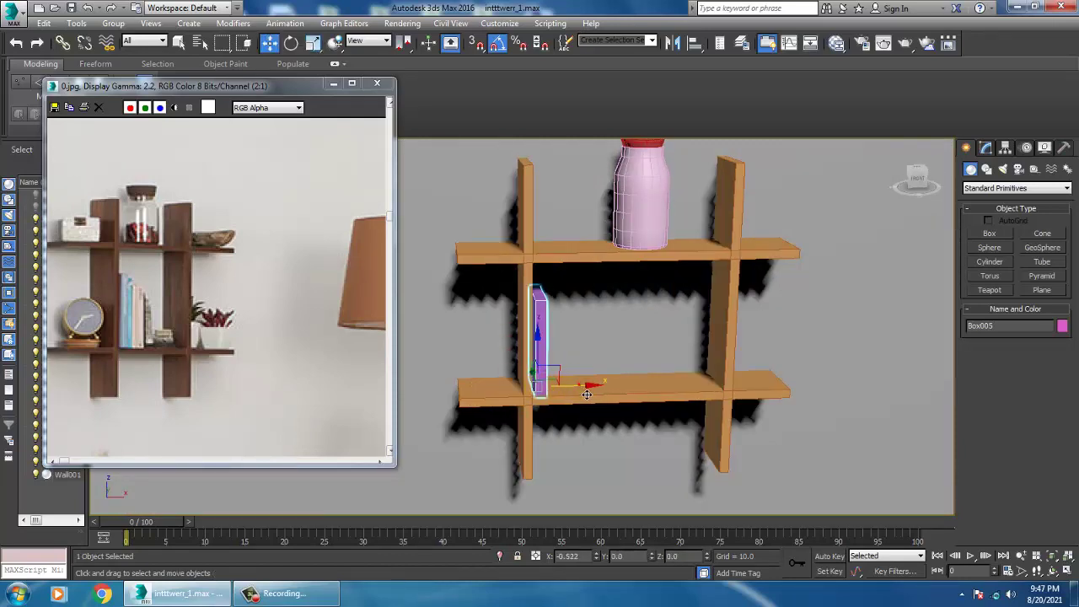
scroll(579, 403, up, 7)
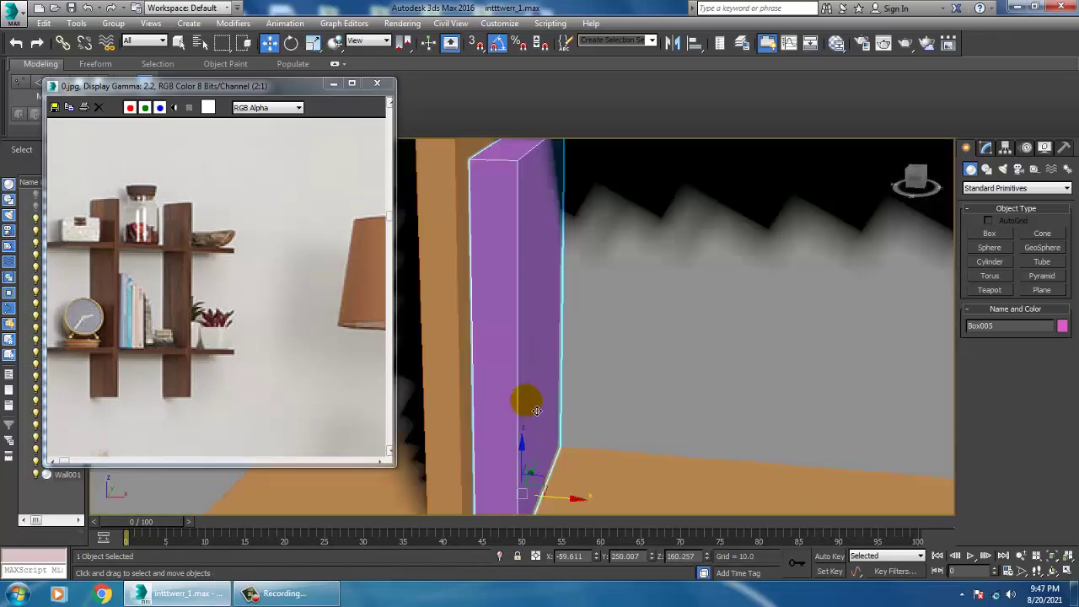
drag(573, 507, 566, 507)
alt+middle_drag(563, 503, 573, 445)
- Copy the book along X to about -56.95 and scale the copy down uniformly to about 87%
shift+drag(568, 491, 608, 491)
click(540, 355)
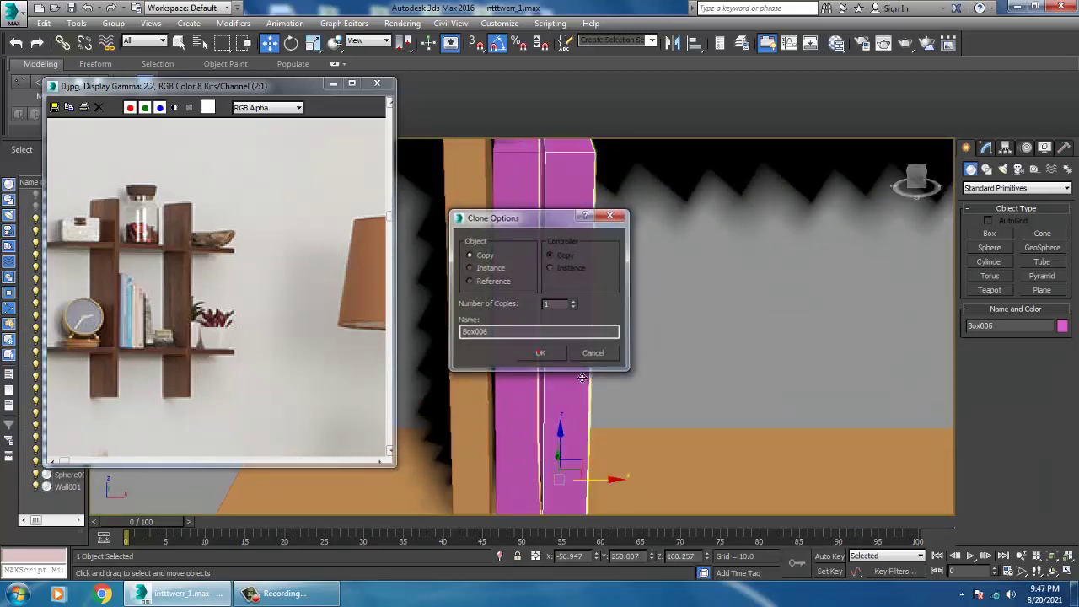
alt+middle_drag(543, 356, 570, 361)
scroll(572, 378, down, 3)
key(r)
mouse_move(585, 397)
mouse_down()
mouse_move(590, 409)
mouse_move(580, 407)
mouse_up()
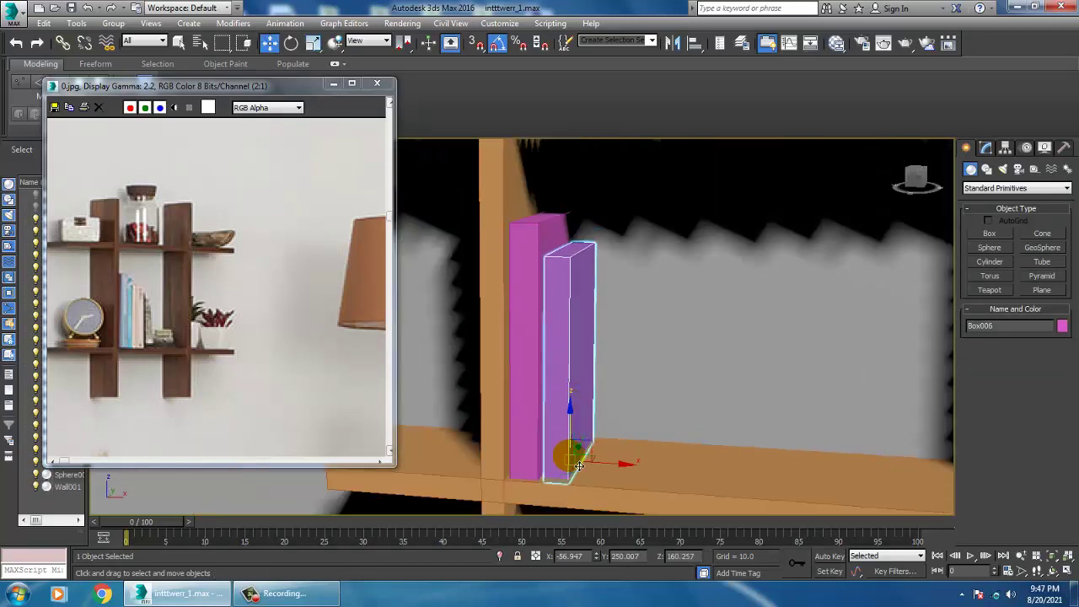
- Copy the second book along X to about -54.76 and reduce the copy's Z scale to about 79%
alt+middle_drag(580, 467, 611, 470)
scroll(611, 470, down, 3)
shift+drag(637, 468, 636, 468)
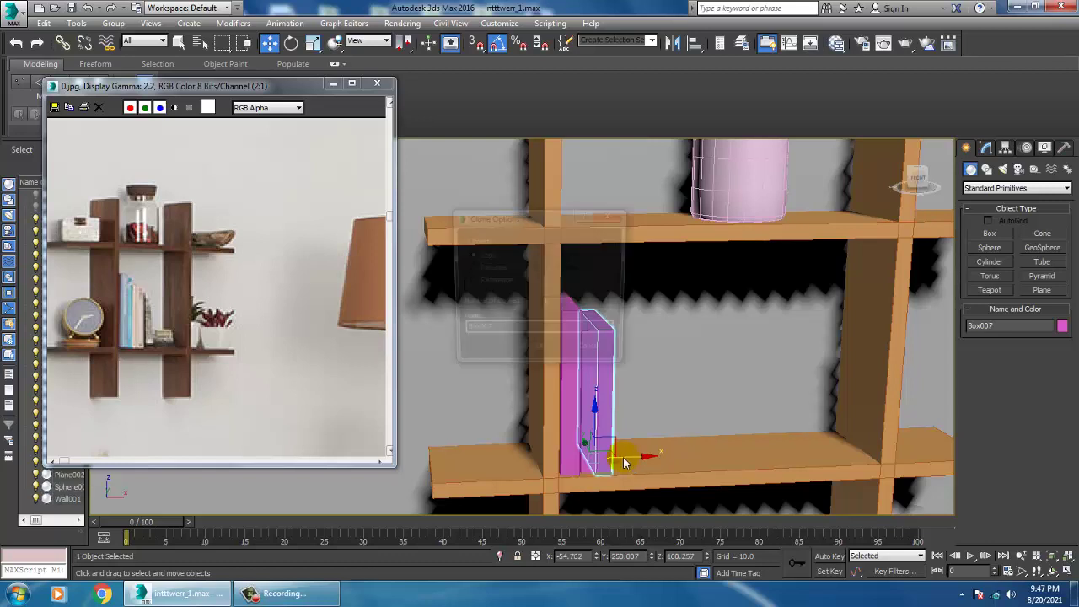
click(540, 354)
key(r)
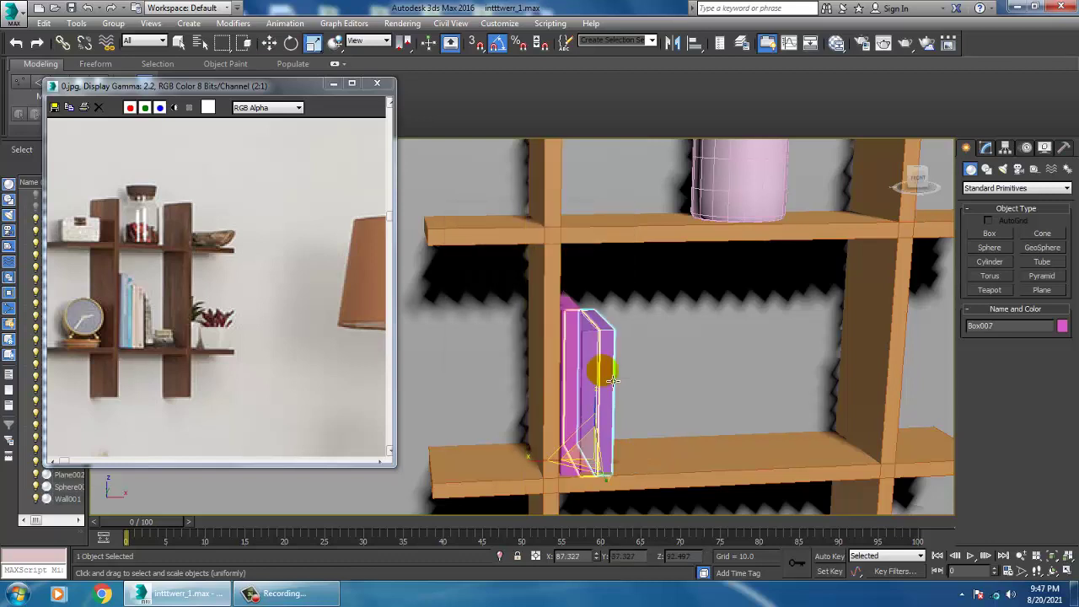
drag(608, 421, 608, 421)
alt+middle_drag(629, 431, 635, 435)
- Copy the third book along X to about -52.12 and reduce the copy's Z scale to about 61%
key(w)
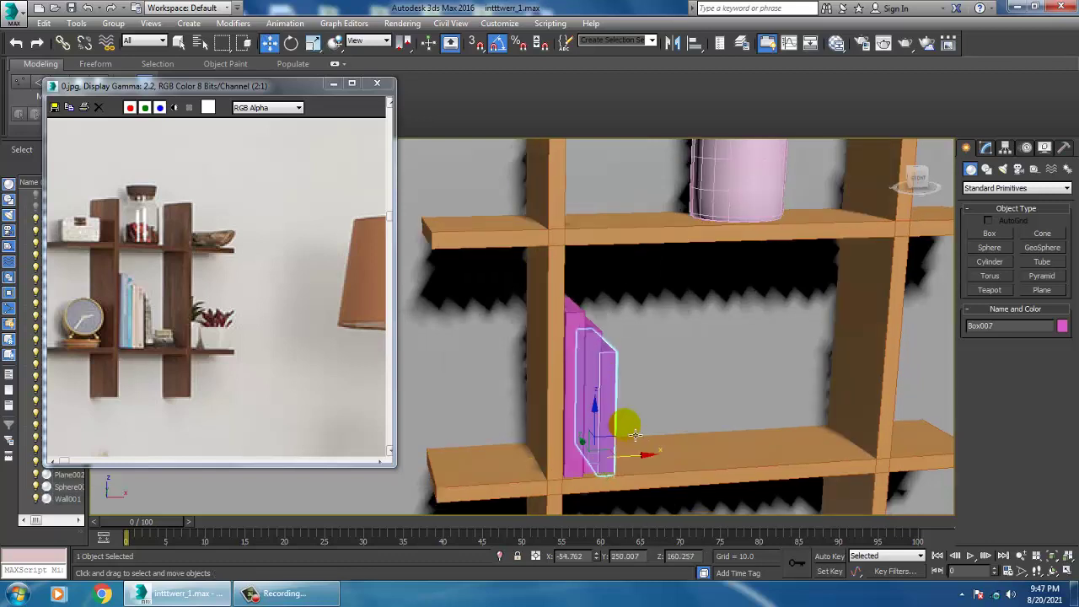
drag(638, 466, 657, 464)
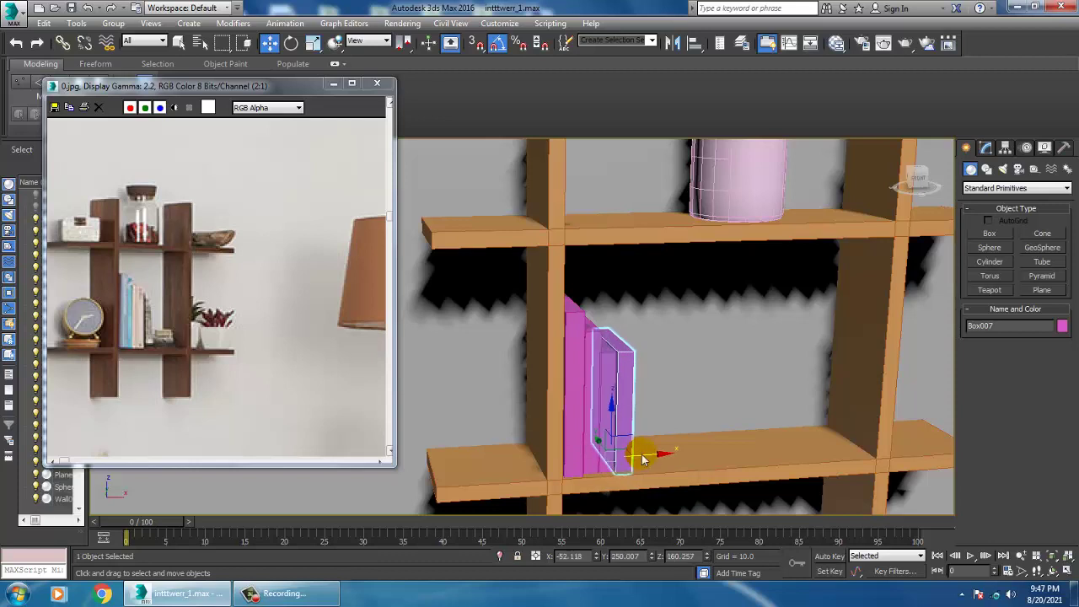
shift+click(643, 460)
click(541, 355)
key(r)
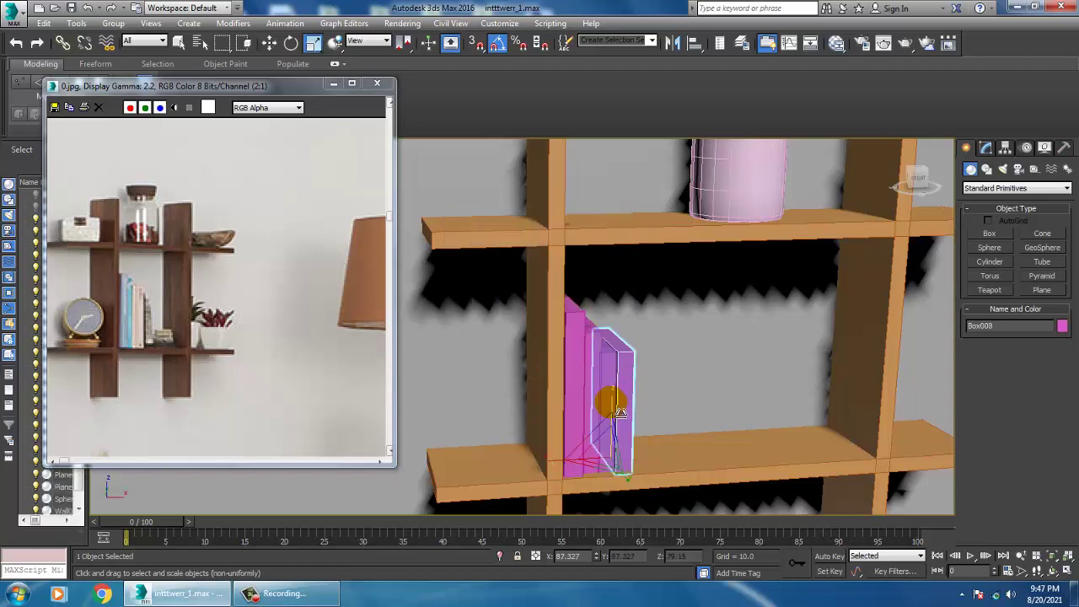
scroll(629, 414, down, 5)
alt+middle_drag(629, 415, 622, 366)
scroll(618, 387, up, 2)
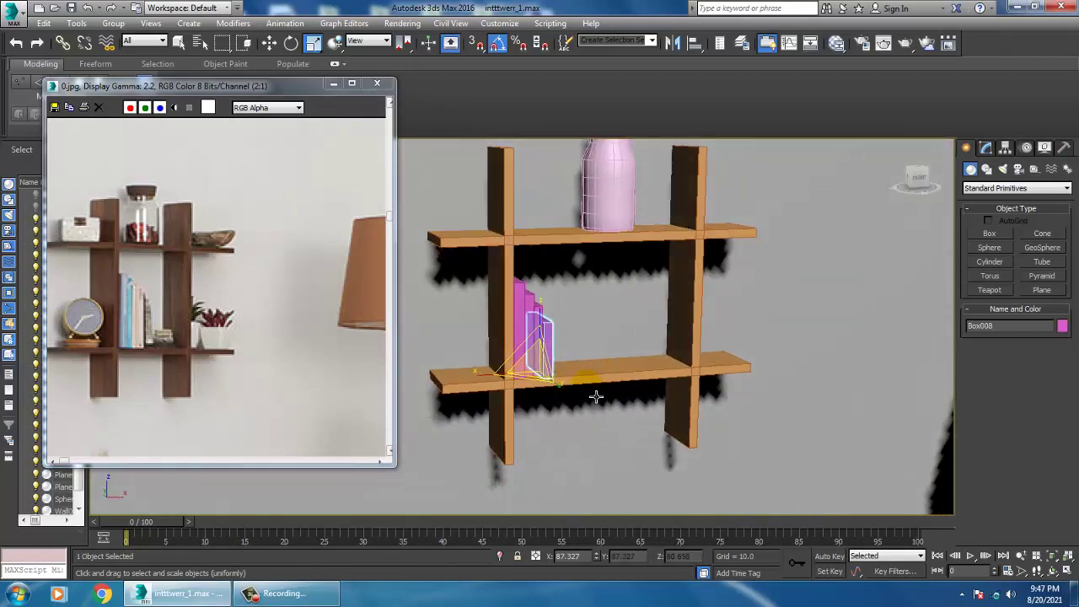
scroll(582, 379, up, 4)
key(w)
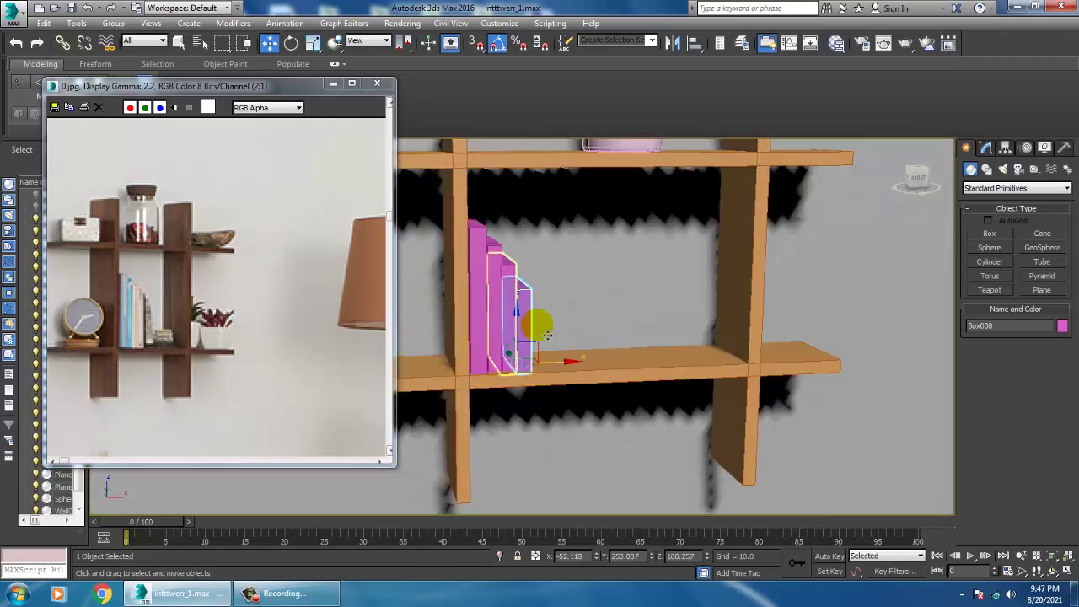
- Review the whole room model against the reference photo to see which furniture is still missing
key(e)
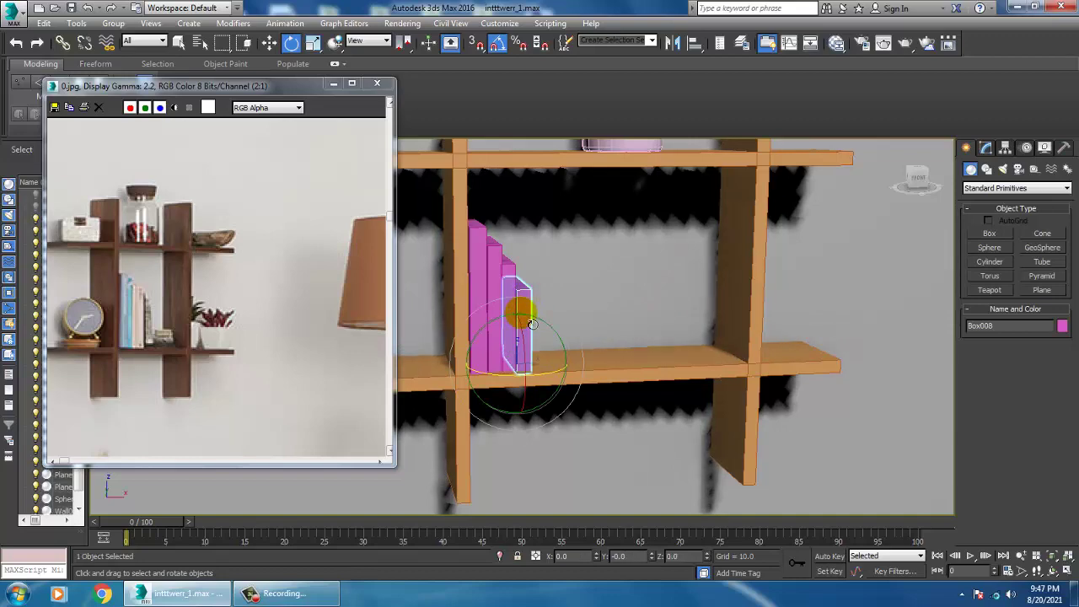
key(r)
mouse_move(531, 306)
alt+middle_down()
mouse_move(559, 313)
mouse_move(503, 307)
mouse_move(542, 337)
mouse_move(513, 316)
alt+middle_up()
scroll(504, 306, down, 4)
scroll(513, 315, down, 4)
alt+middle_drag(590, 324, 627, 342)
scroll(490, 251, down, 6)
scroll(617, 337, up, 3)
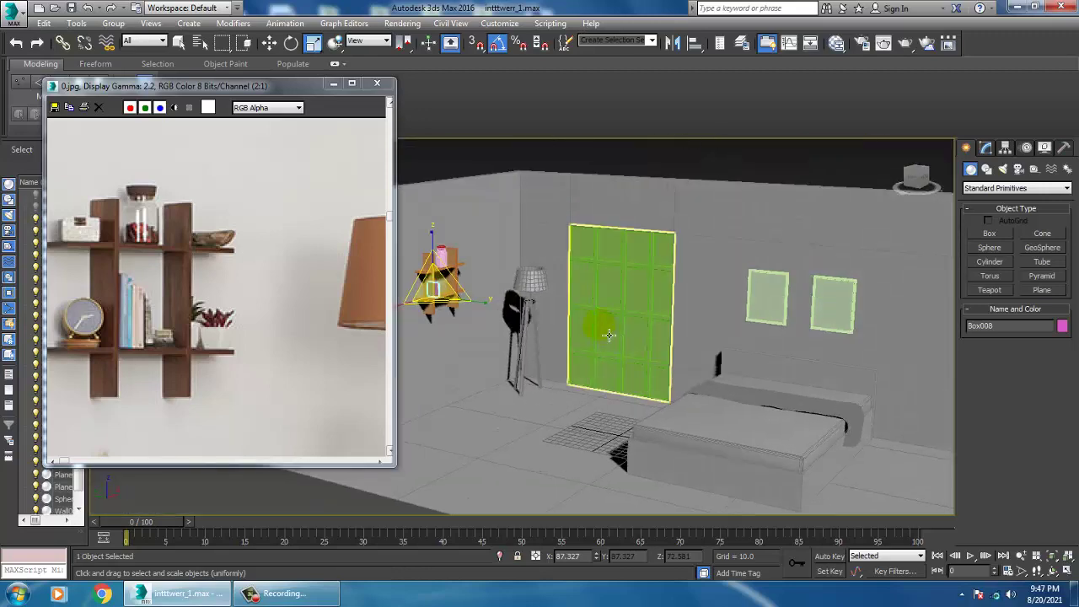
scroll(292, 313, down, 2)
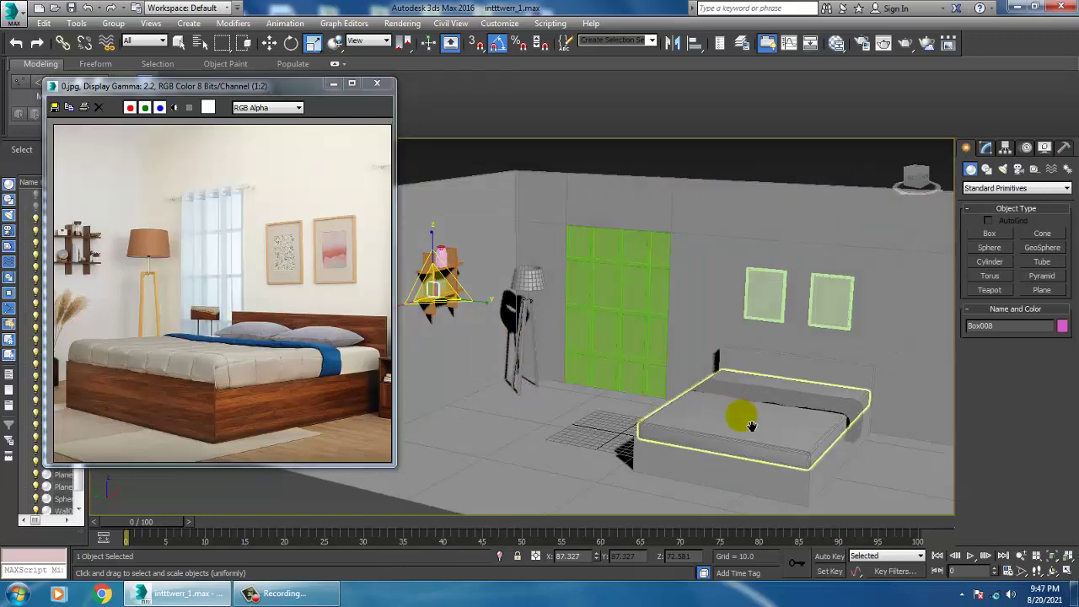
- Create a box about 54 x 52 x 48 on the floor beside the bed's headboard, using AutoGrid
scroll(730, 417, up, 8)
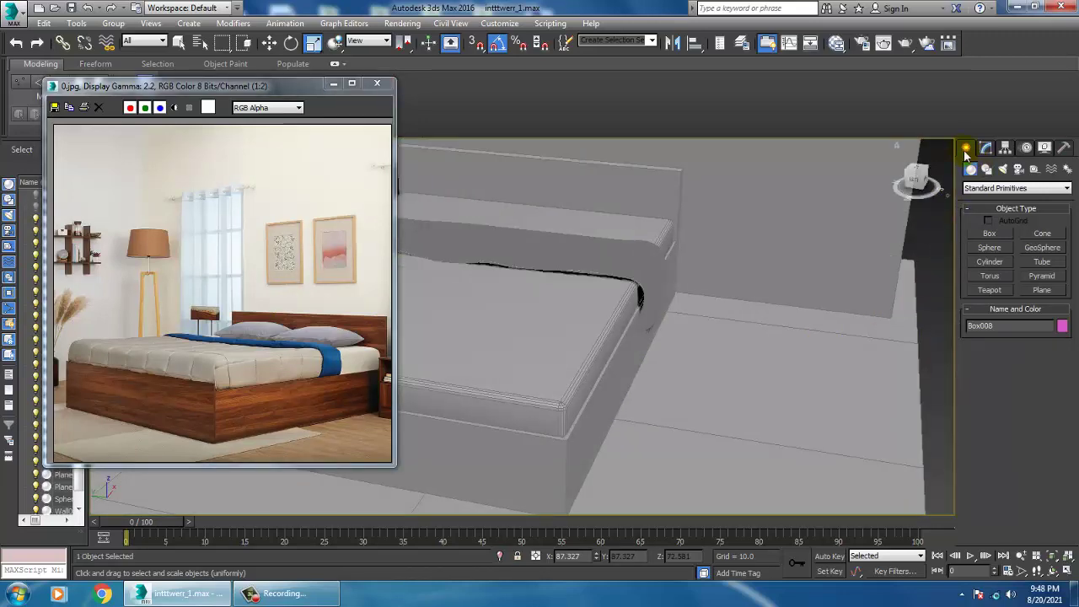
click(991, 235)
middle_drag(684, 385, 656, 404)
scroll(656, 403, up, 4)
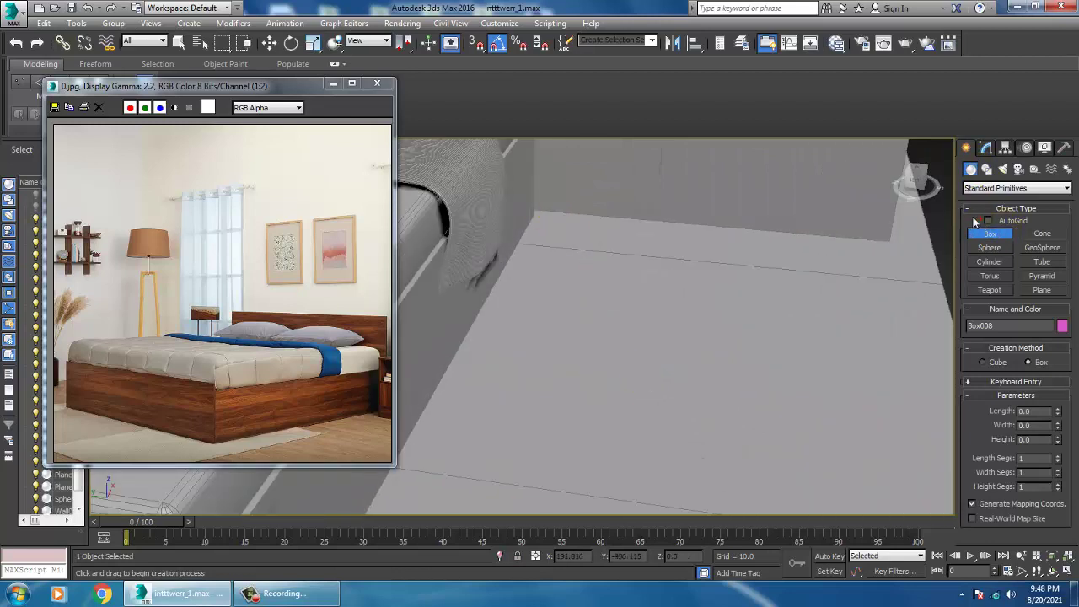
click(988, 220)
drag(559, 230, 667, 287)
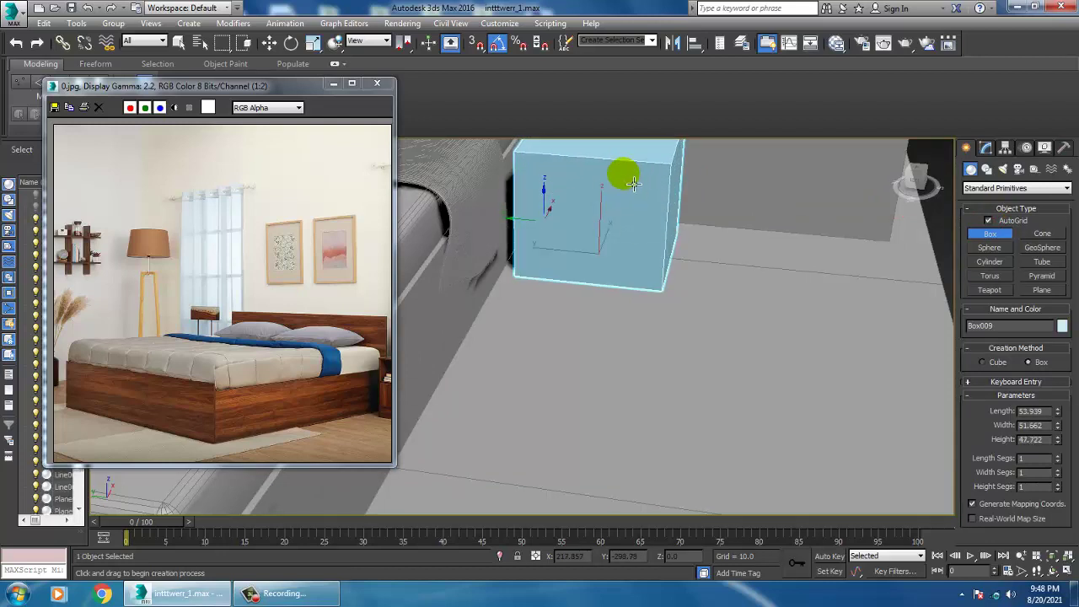
- Scale the nightstand box to about 104.5% in Z, adjust its width slightly, and move it along Y to about -303.1
alt+middle_drag(647, 270, 698, 365)
key(w)
key(r)
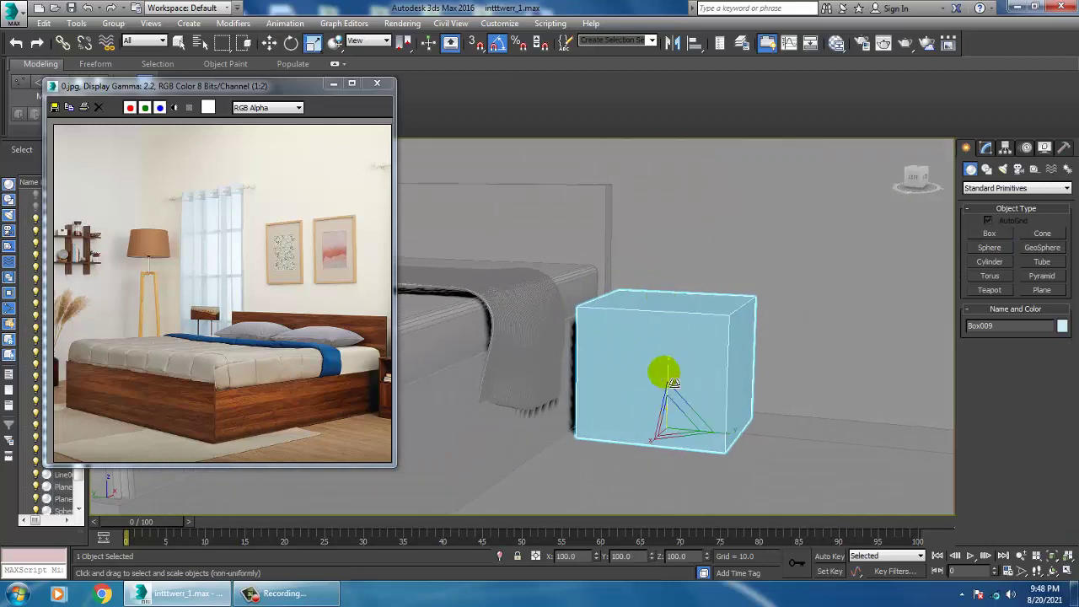
drag(674, 385, 674, 383)
alt+middle_drag(676, 385, 686, 388)
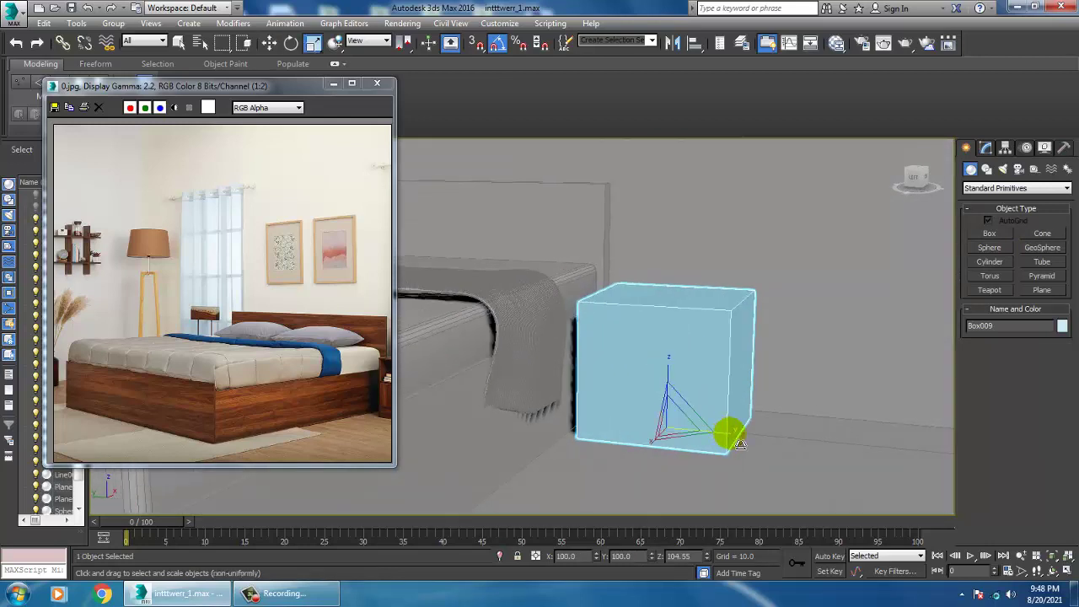
drag(728, 433, 732, 434)
key(w)
alt+middle_drag(710, 420, 721, 459)
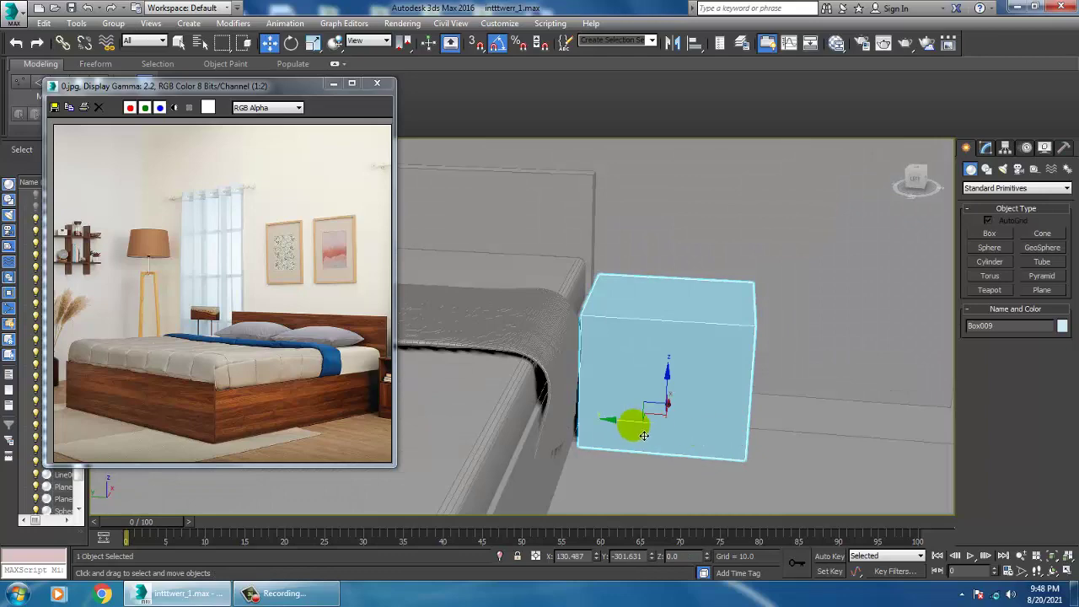
drag(637, 432, 641, 432)
alt+middle_drag(641, 432, 622, 421)
- Convert the nightstand box to Editable Poly and add a horizontal edge loop around its upper part with Swift Loop
right_click(653, 349)
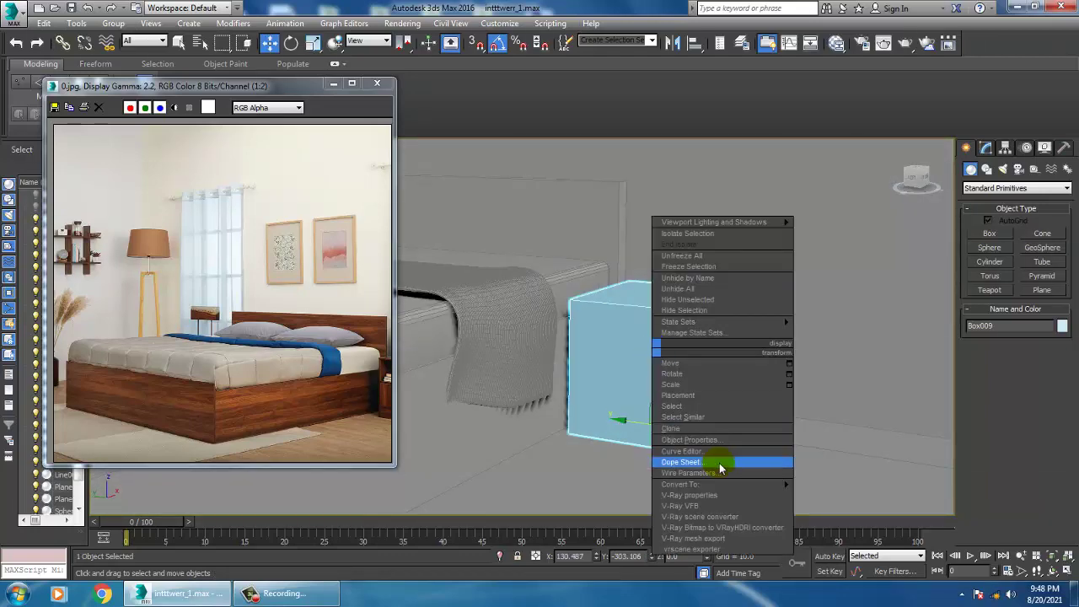
mouse_move(721, 484)
click(829, 496)
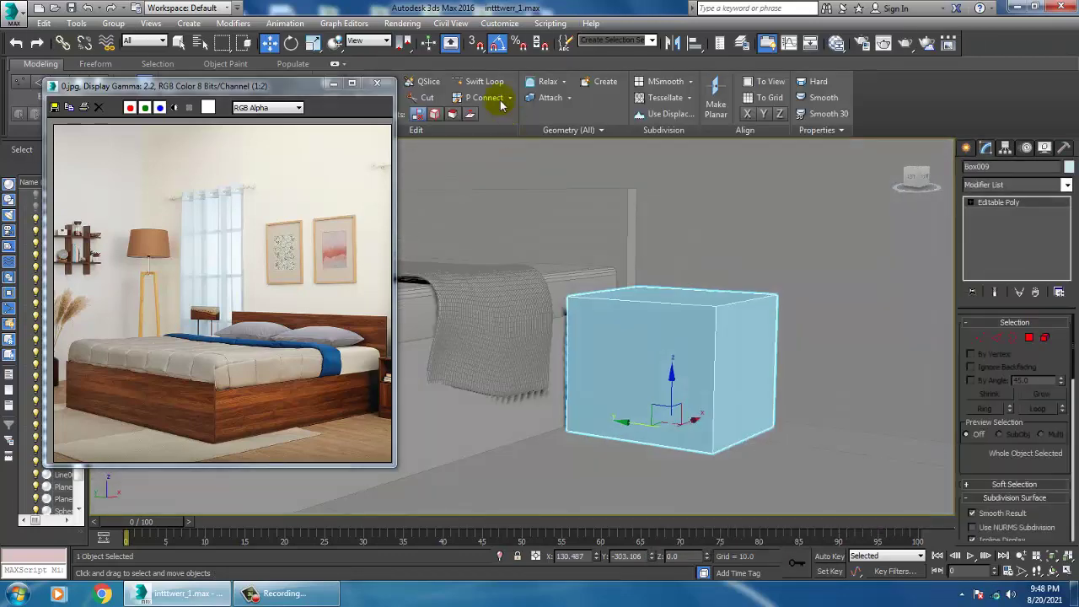
click(479, 82)
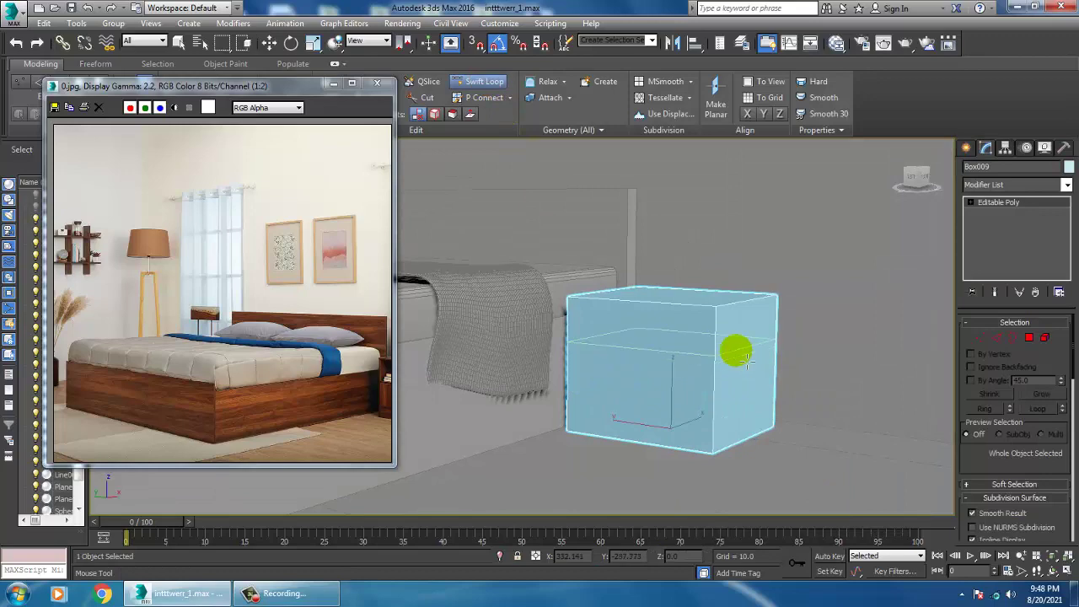
click(748, 361)
alt+middle_drag(706, 370, 714, 372)
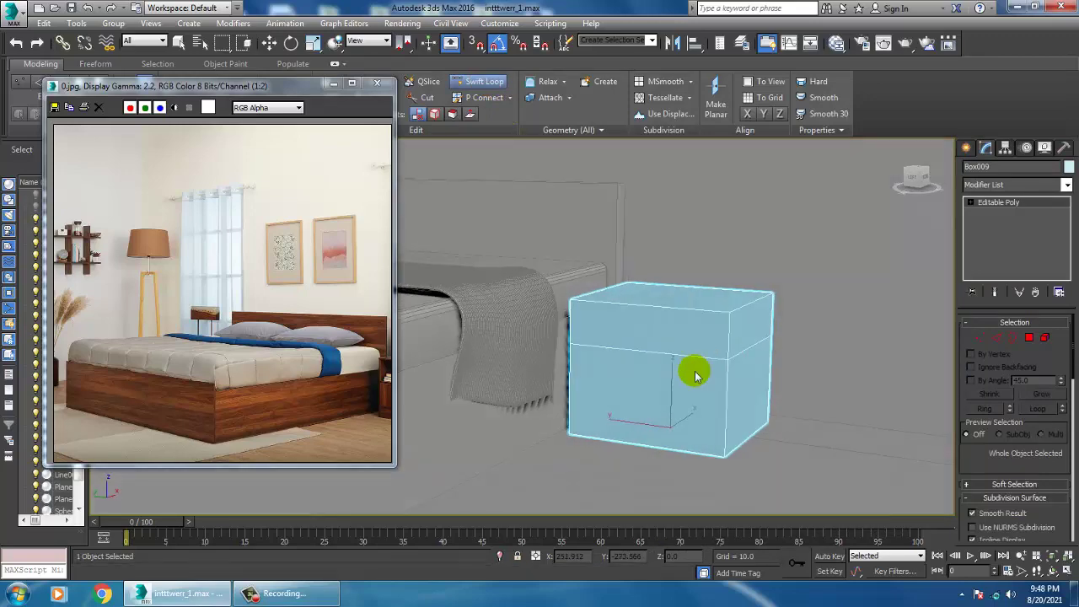
key(w)
alt+middle_drag(672, 307, 651, 301)
- Try to add a second horizontal edge loop below the first one on the nightstand
click(484, 82)
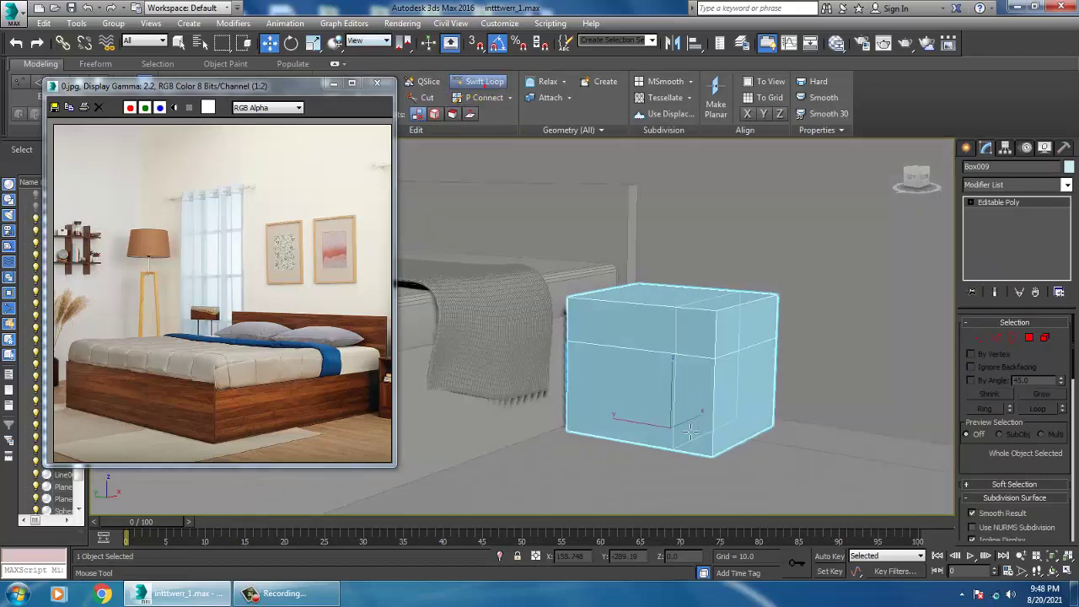
click(720, 406)
scroll(717, 405, up, 5)
key(w)
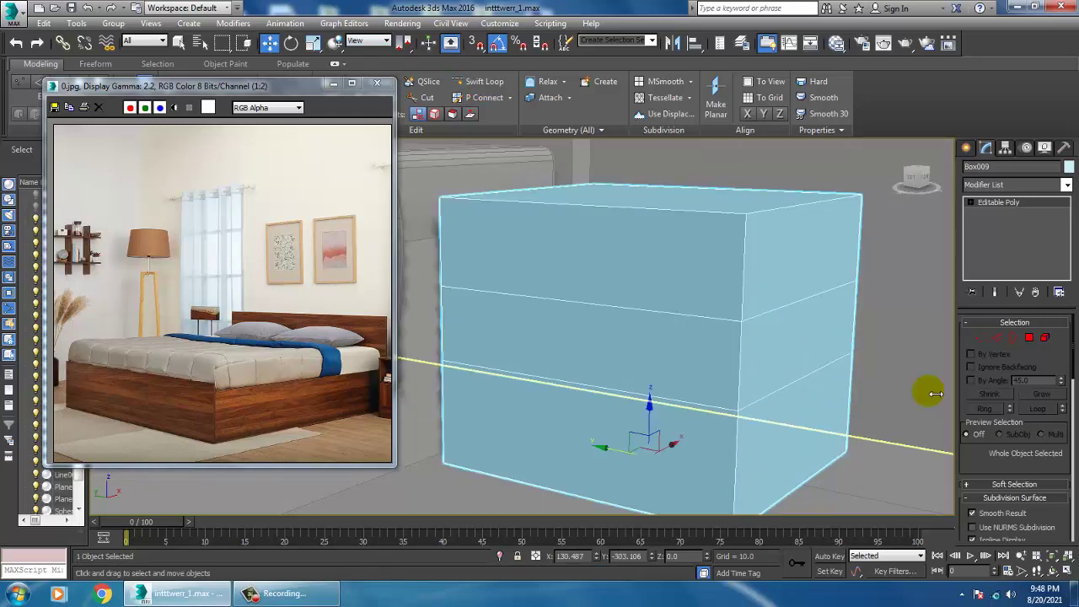
alt+middle_drag(795, 409, 791, 402)
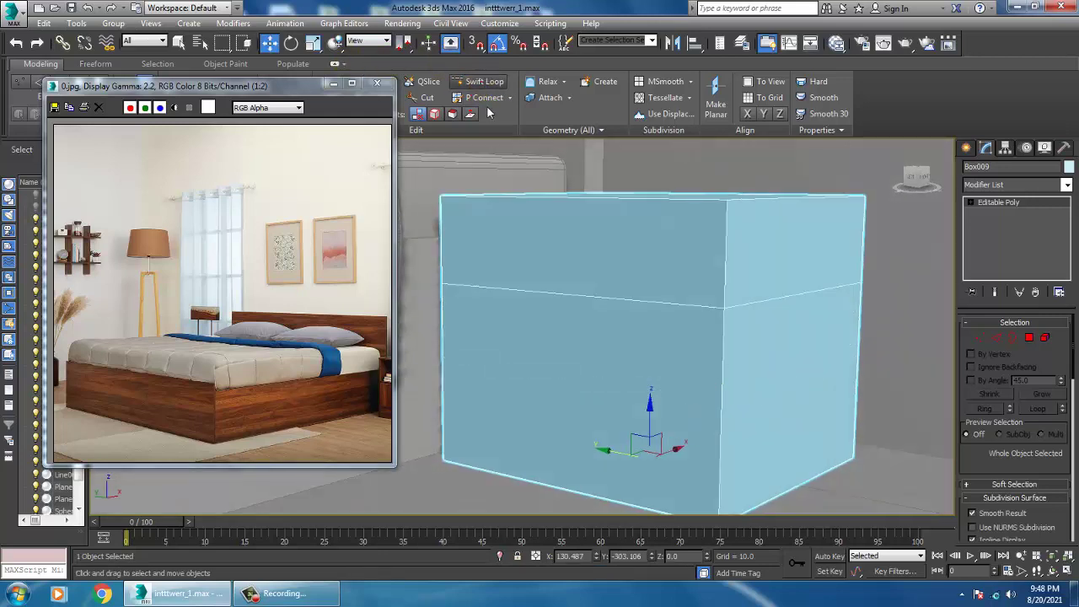
- Add a horizontal edge loop near the base of the nightstand with Swift Loop
click(484, 82)
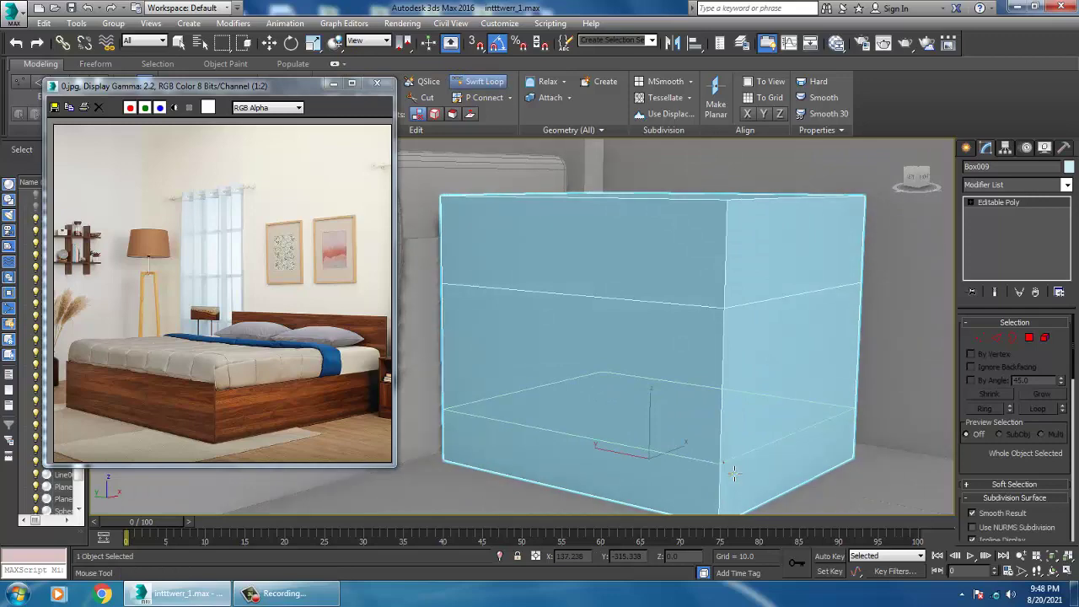
click(724, 463)
key(w)
alt+middle_drag(678, 396, 682, 397)
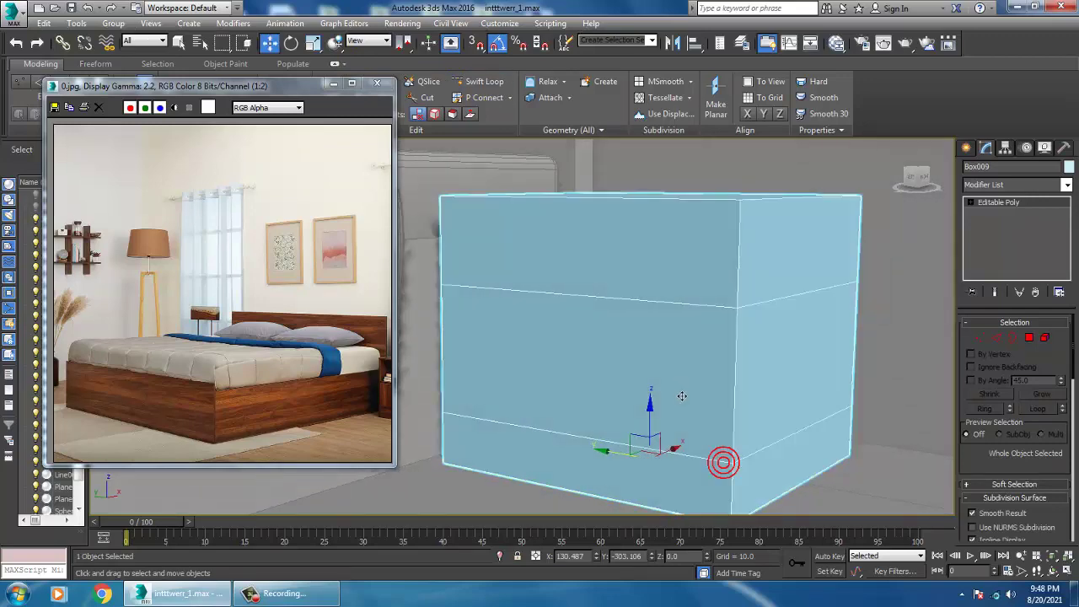
- Inset the nightstand's upper front polygon and extrude it inward to about -41.26 to form an open compartment
click(1029, 338)
click(682, 287)
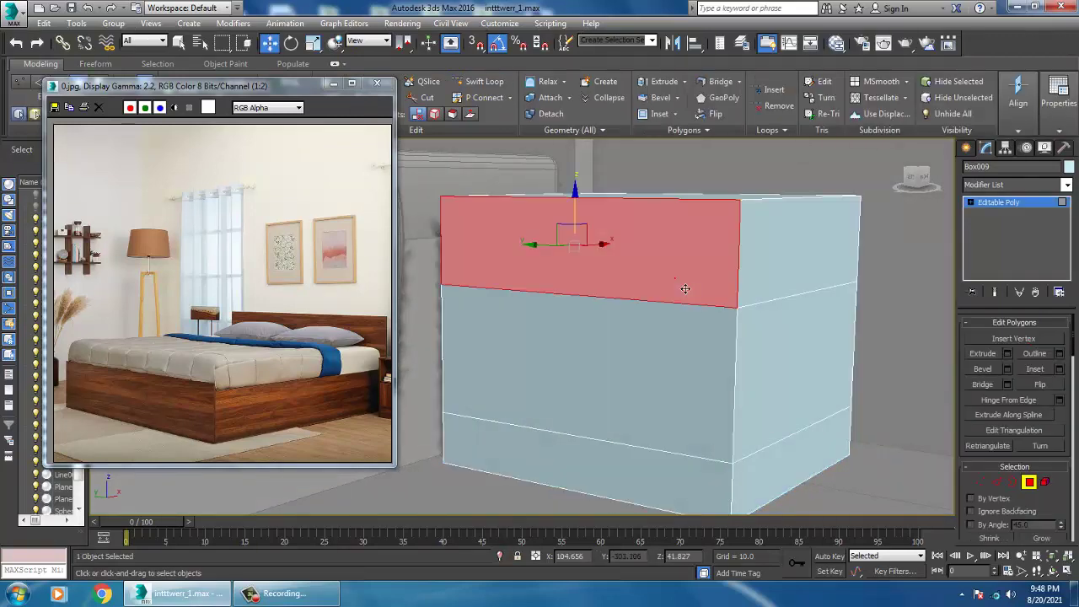
click(1060, 369)
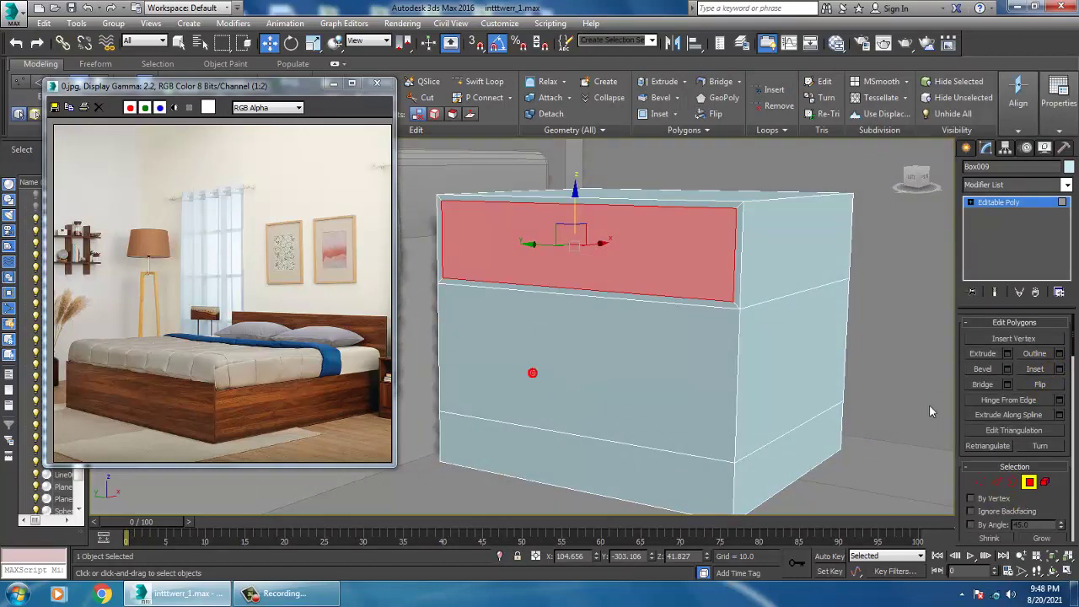
click(1009, 354)
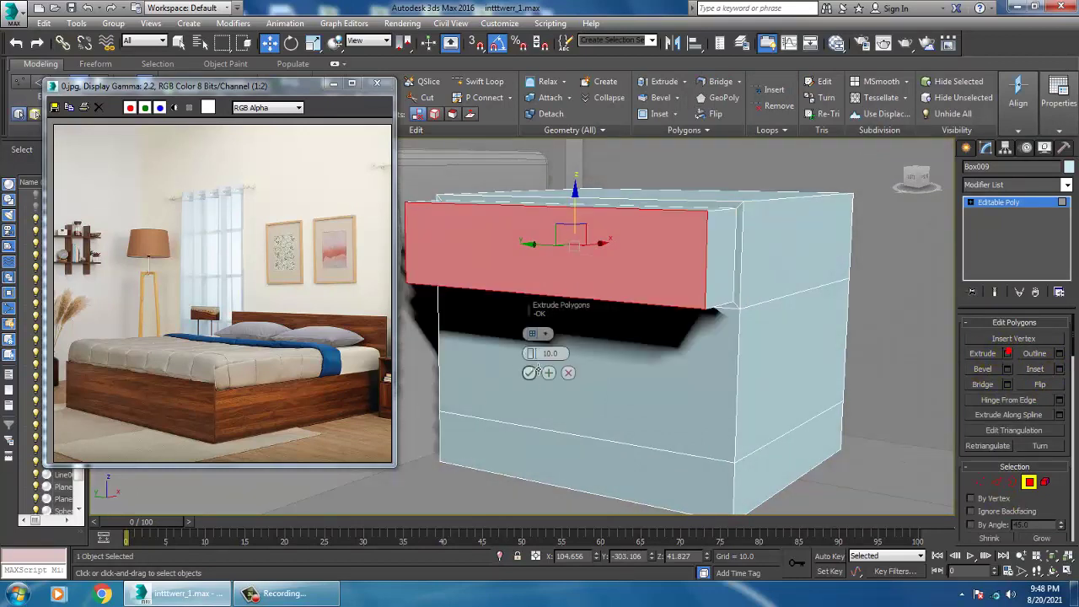
drag(531, 354, 628, 23)
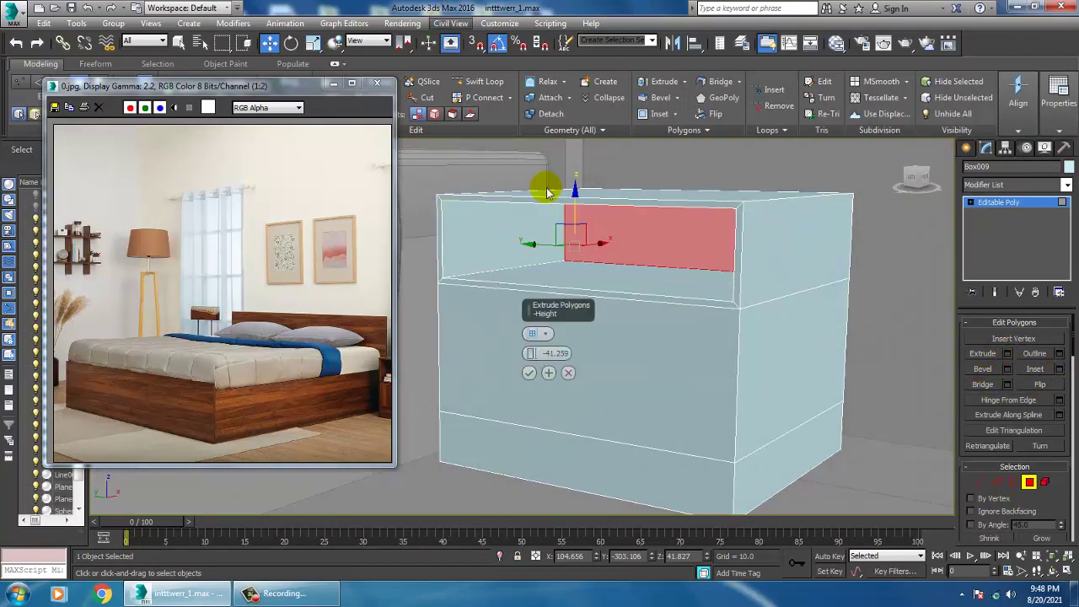
click(529, 373)
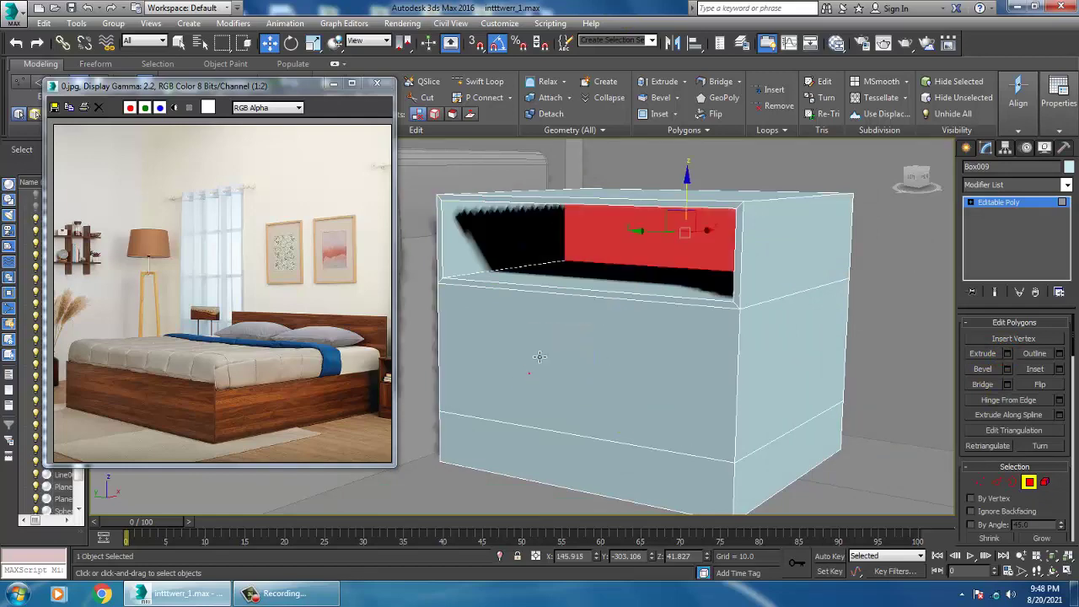
- Examine the nightstand beside the bed in the reference photo and compare it with the model
scroll(678, 334, down, 5)
mouse_move(678, 332)
alt+middle_down()
mouse_move(664, 334)
mouse_move(679, 345)
alt+middle_up()
scroll(663, 333, up, 5)
click(304, 400)
scroll(305, 400, up, 1)
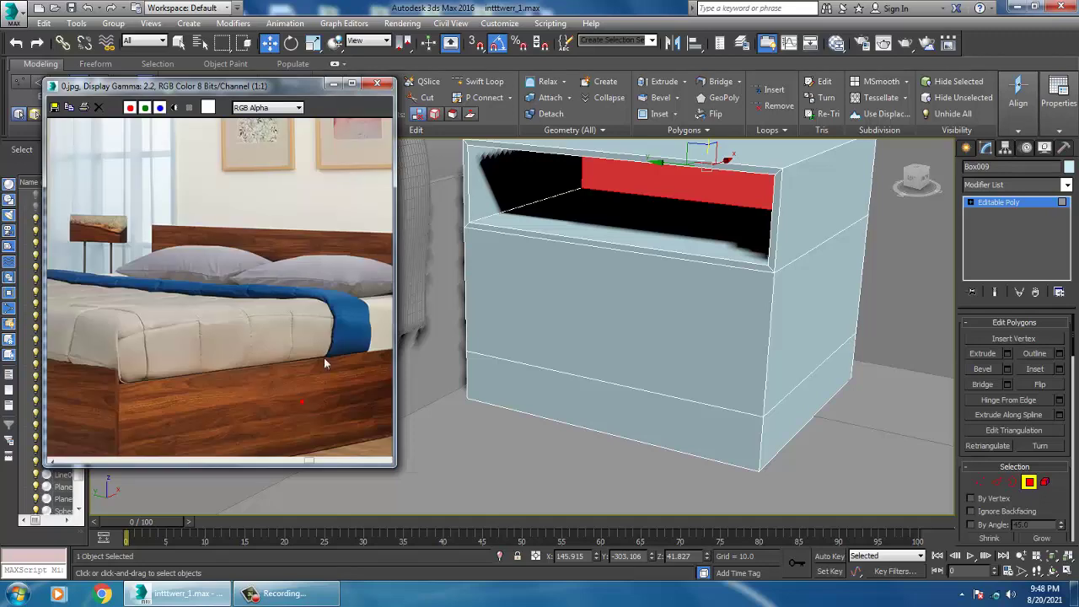
middle_drag(201, 347, 150, 328)
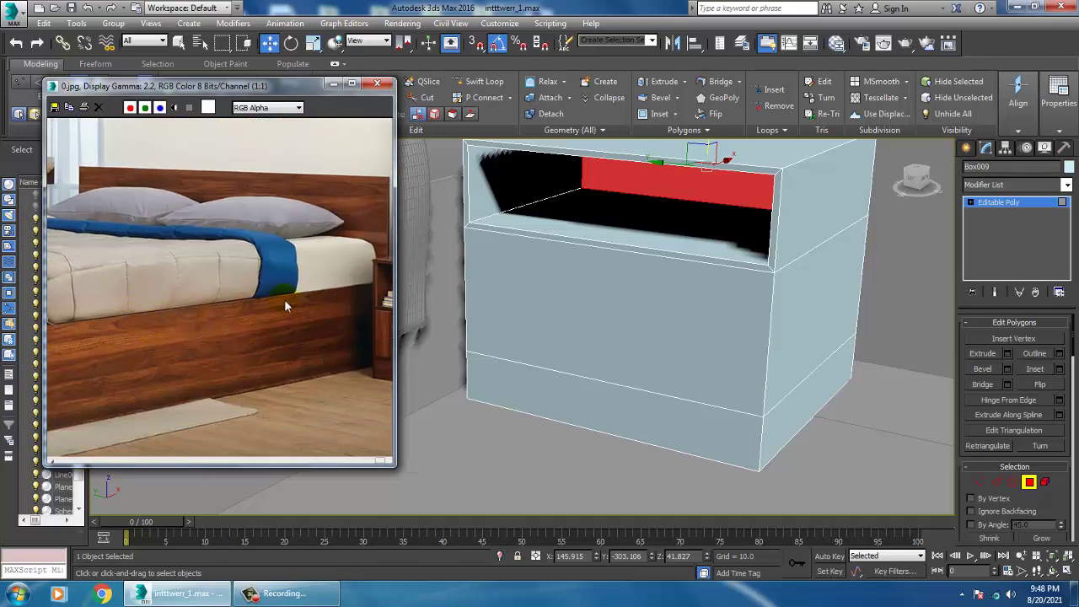
middle_drag(284, 301, 291, 310)
scroll(291, 309, down, 1)
alt+middle_drag(742, 285, 753, 326)
scroll(759, 325, down, 5)
- Select all objects in the scene and assign them the same grey object color
click(966, 149)
alt+middle_drag(772, 268, 777, 357)
scroll(777, 357, down, 4)
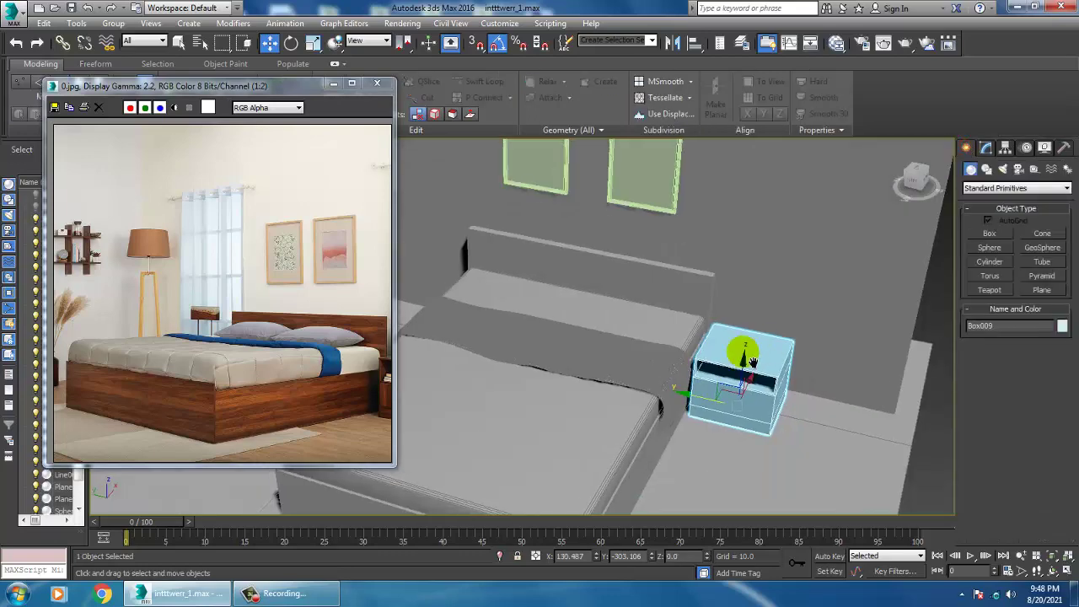
click(1064, 326)
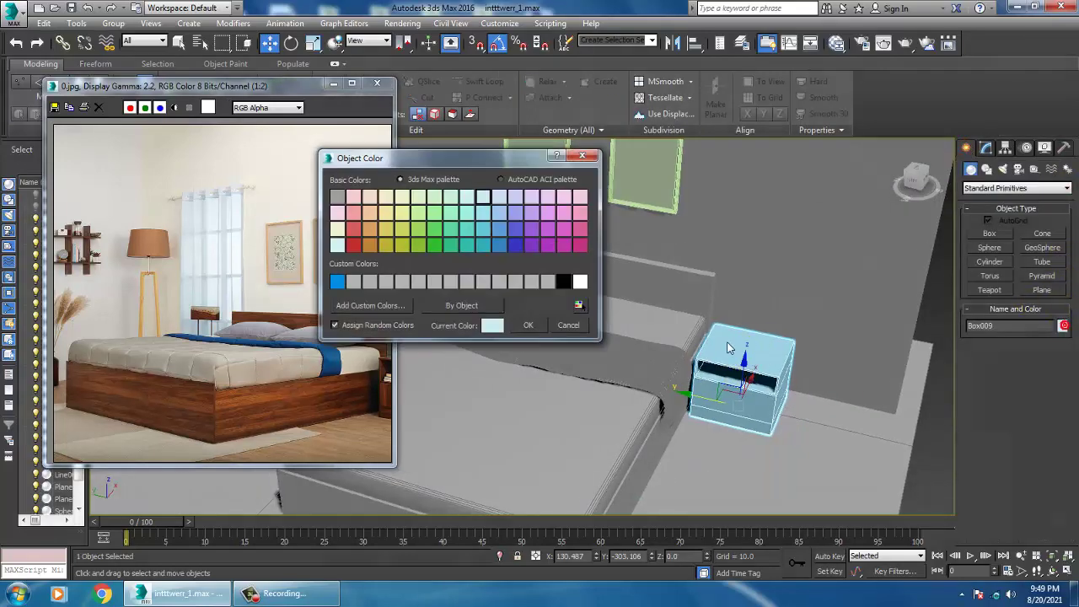
click(584, 324)
key(ctrl+a)
click(1062, 327)
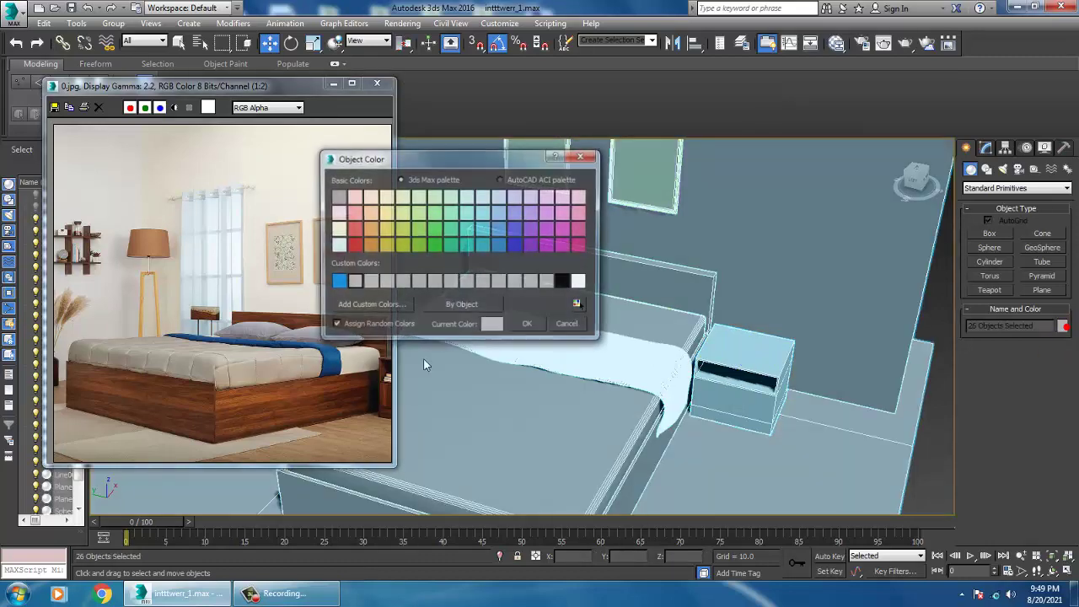
click(529, 326)
- Inspect the uniformly colored room from several angles, ending close to the nightstand beside the bed
scroll(539, 325, down, 6)
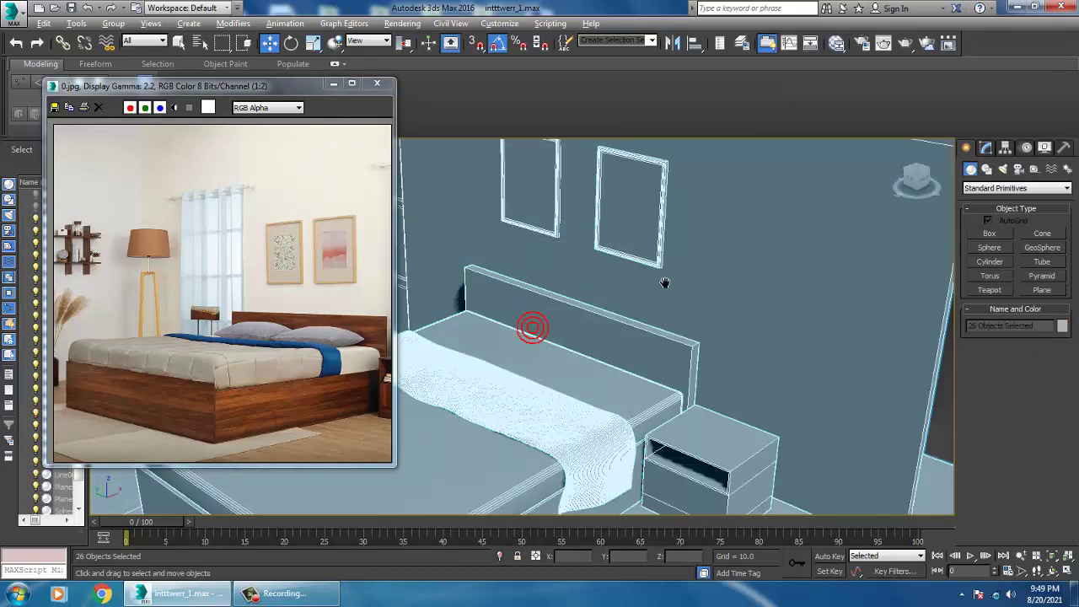
scroll(696, 304, up, 8)
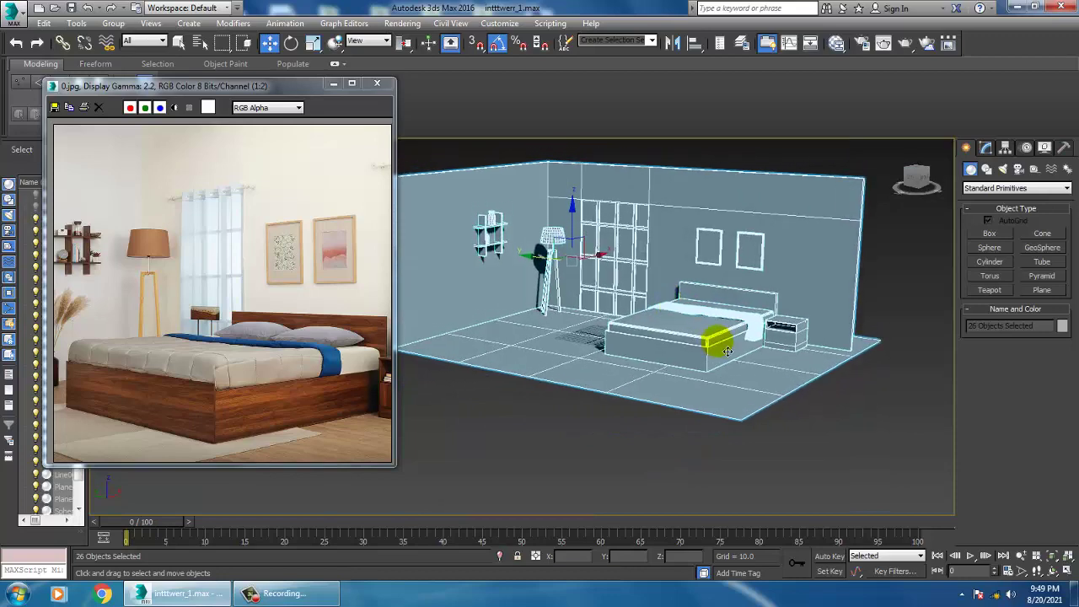
alt+middle_drag(721, 361, 705, 376)
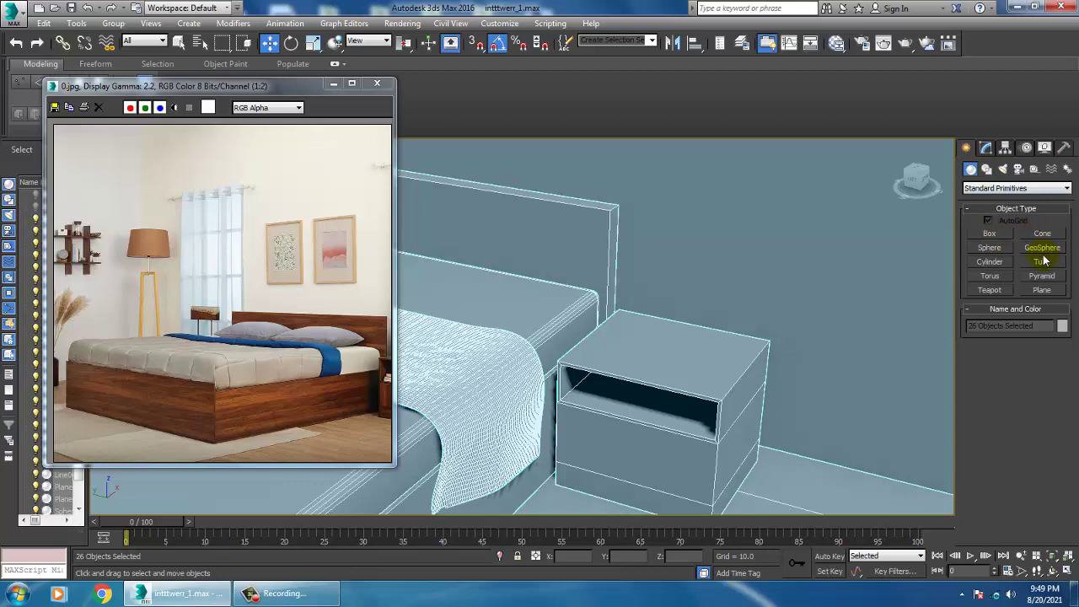
scroll(694, 270, down, 5)
scroll(586, 260, up, 5)
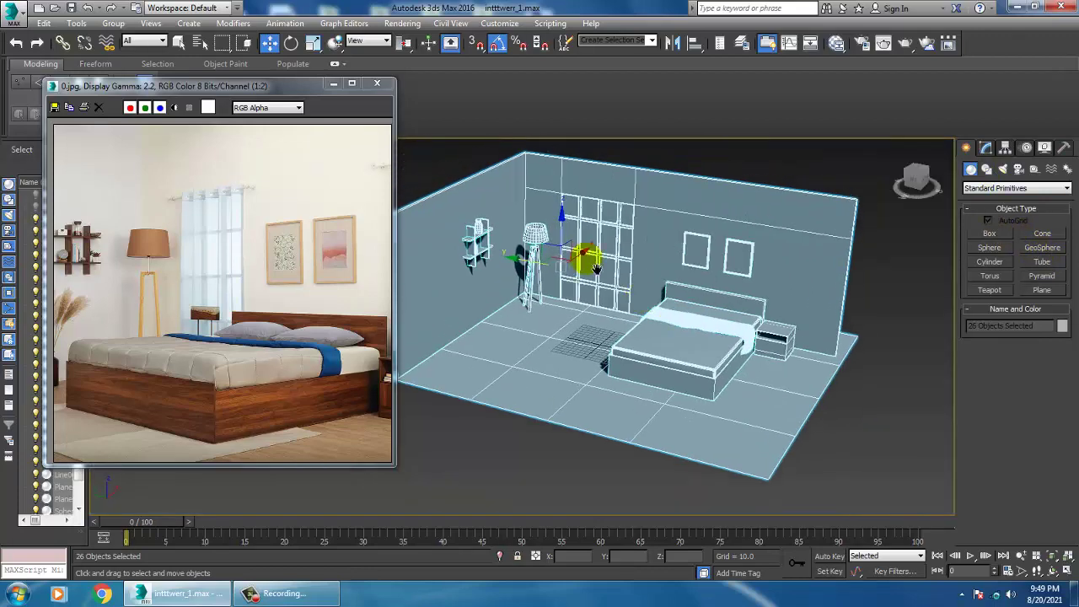
scroll(748, 362, up, 3)
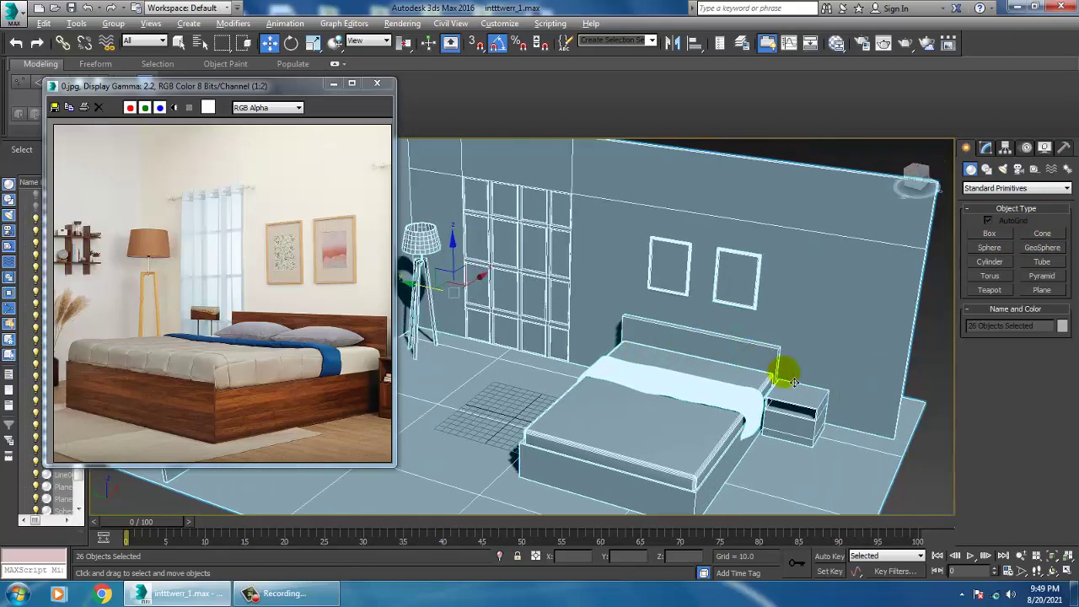
scroll(793, 383, up, 5)
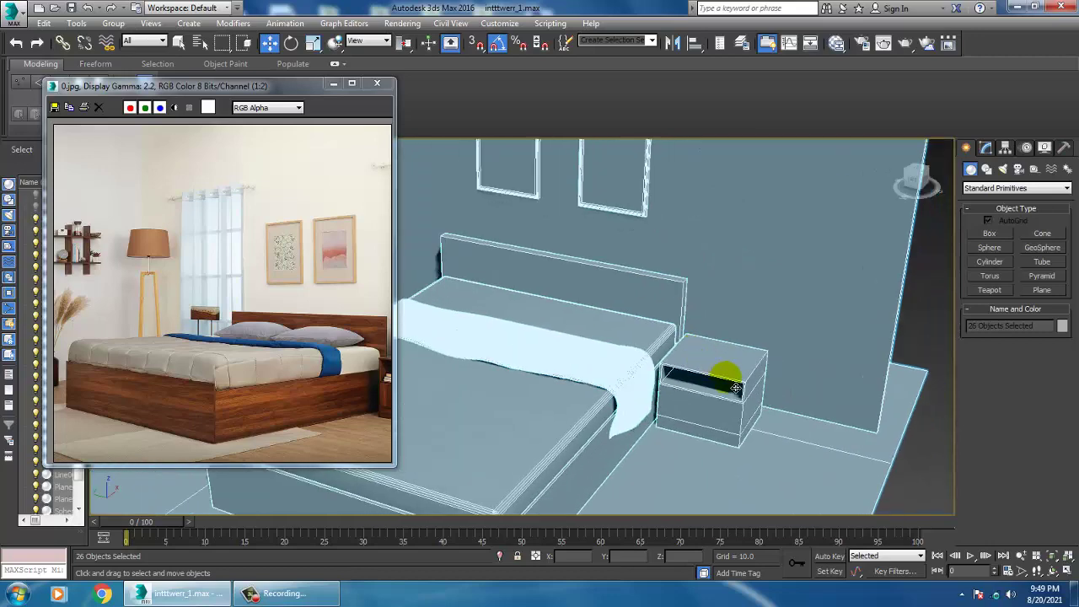
scroll(736, 387, up, 3)
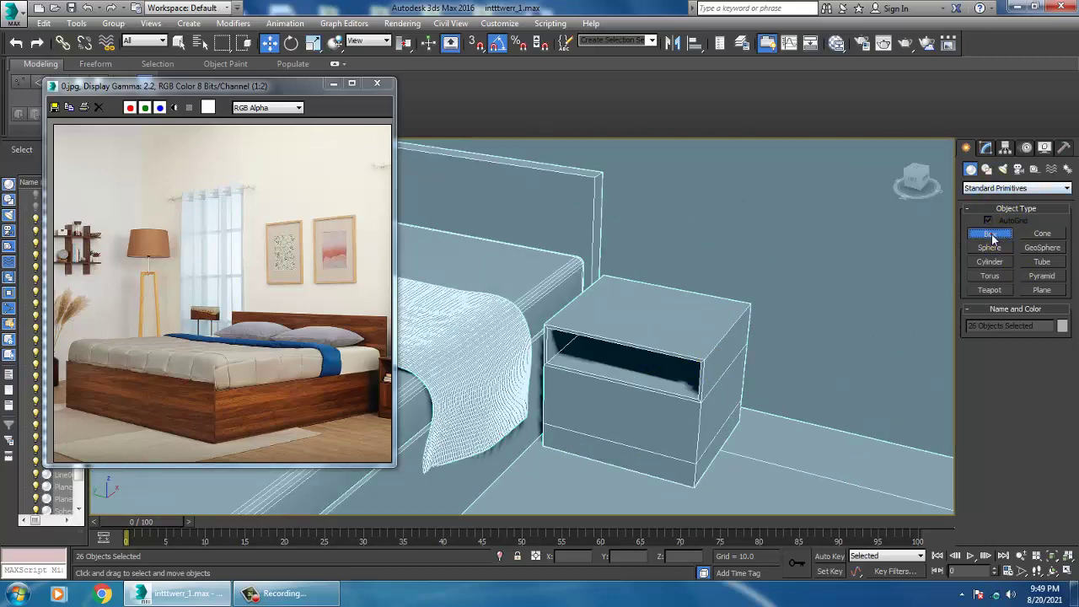
- Create a thin box, about 19 long and 33 wide, on top of the nightstand as the base for a book
click(992, 236)
alt+middle_drag(759, 312, 762, 347)
middle_drag(714, 303, 726, 333)
scroll(725, 327, up, 3)
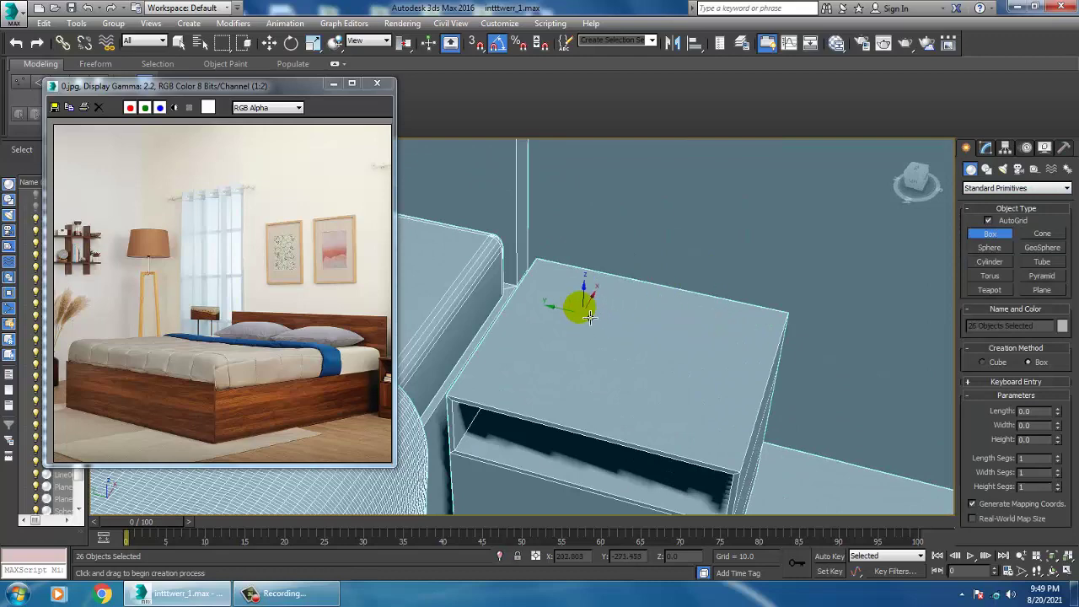
drag(577, 301, 615, 414)
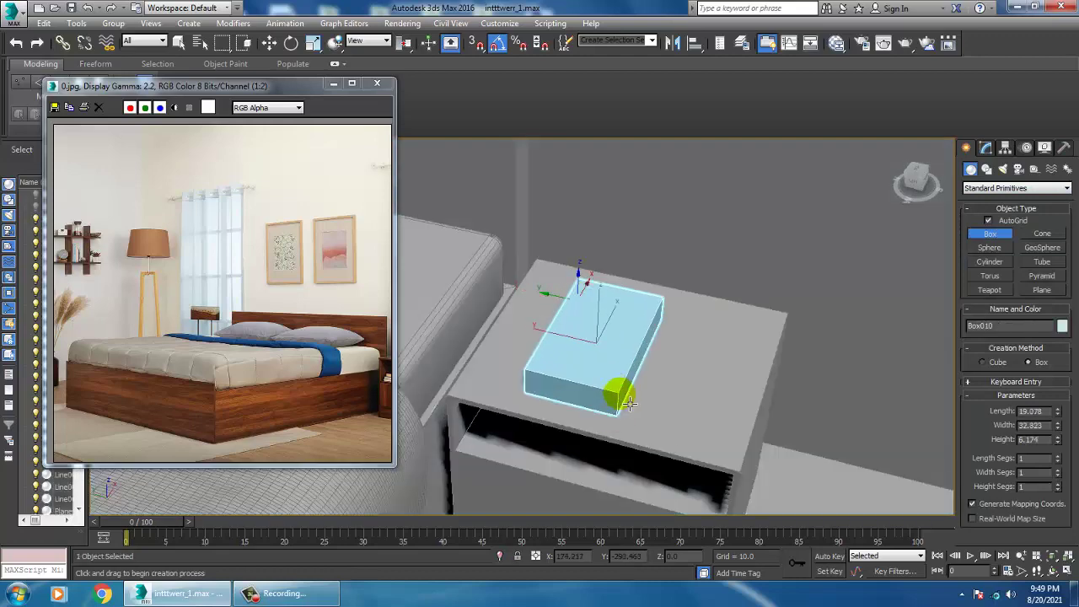
click(622, 403)
- Scale the book box down uniformly and convert it to an Editable Poly
key(w)
scroll(615, 345, up, 4)
alt+middle_drag(647, 360, 692, 299)
scroll(725, 337, down, 2)
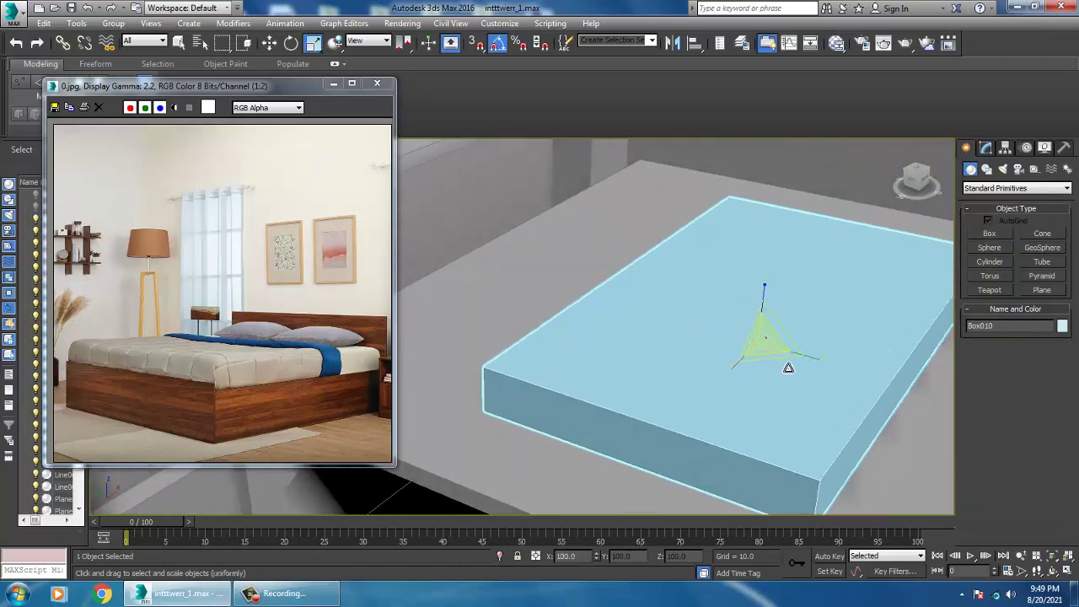
scroll(793, 375, down, 3)
right_click(771, 323)
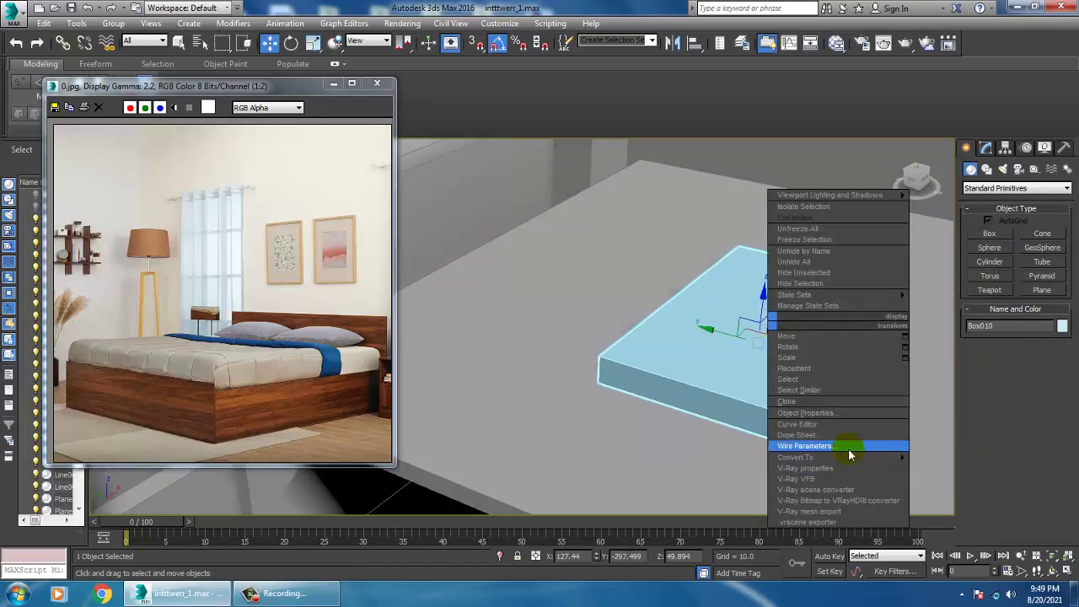
mouse_move(867, 457)
click(963, 472)
alt+middle_drag(810, 371, 743, 349)
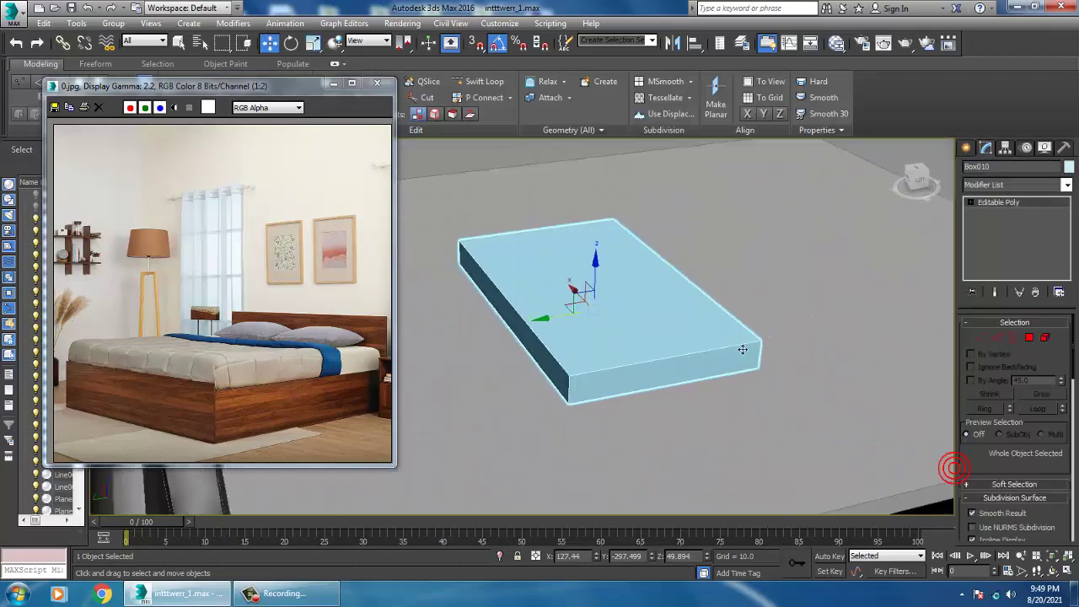
- Chamfer the two long edges on one side of the box by 1.0 with extra segments to round the book's spine
key(2)
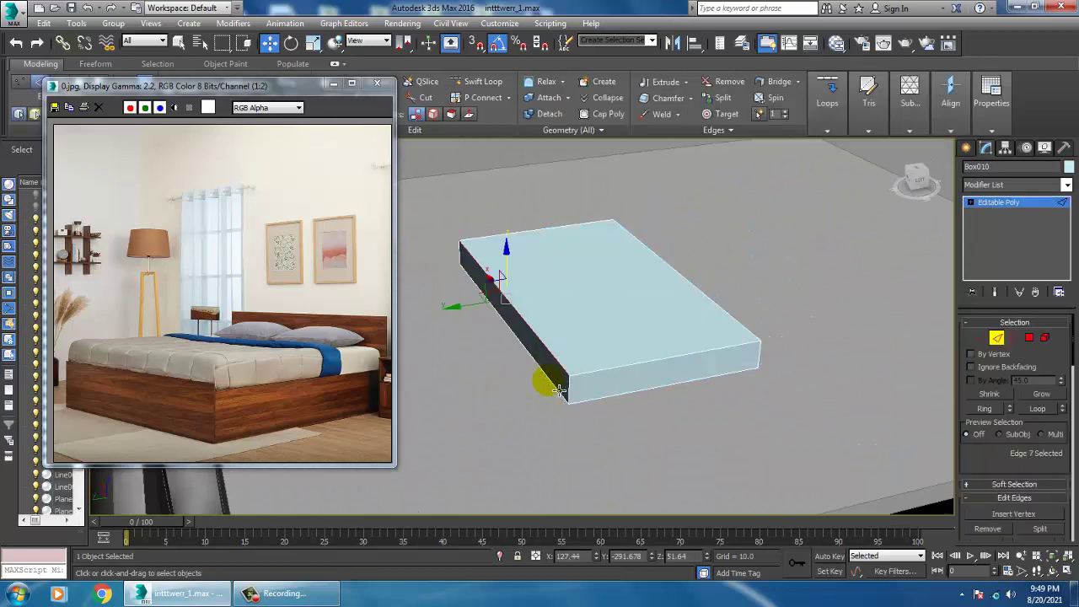
ctrl+click(560, 390)
drag(994, 469, 985, 351)
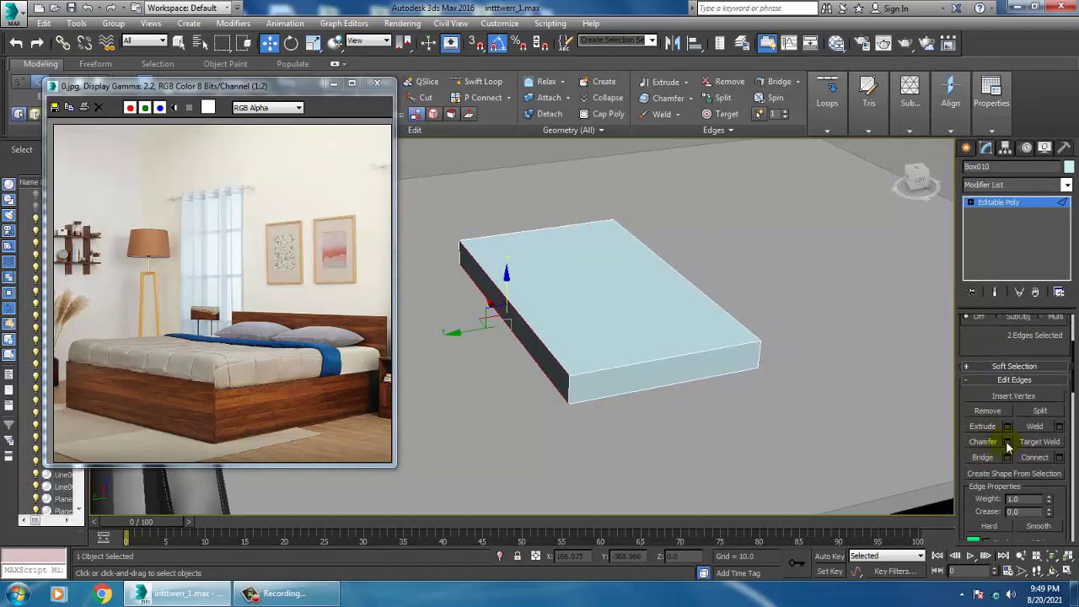
click(1007, 442)
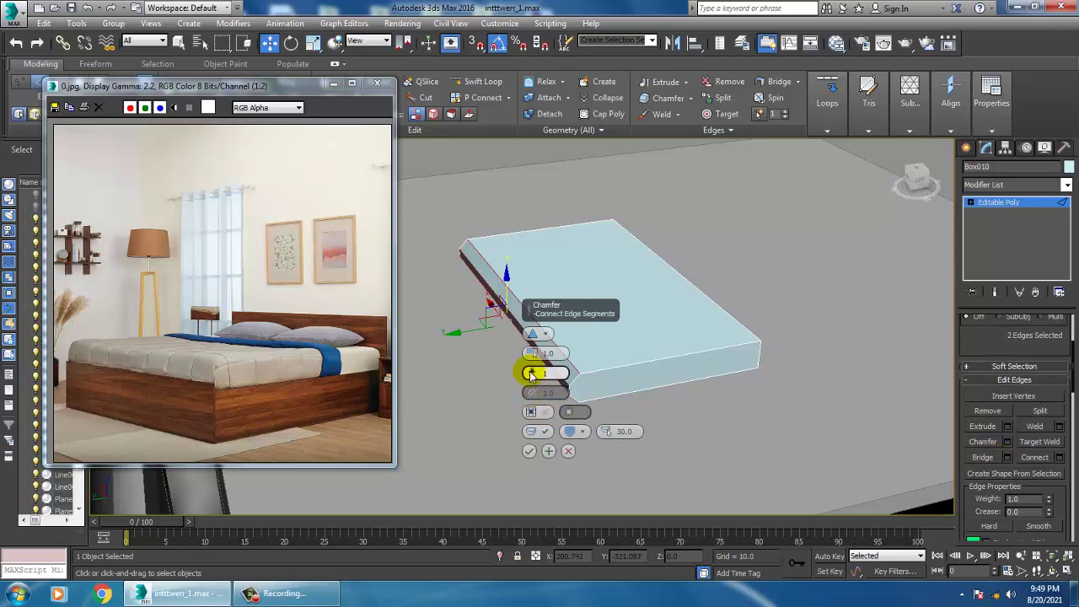
click(531, 372)
click(529, 453)
alt+middle_drag(529, 452, 506, 450)
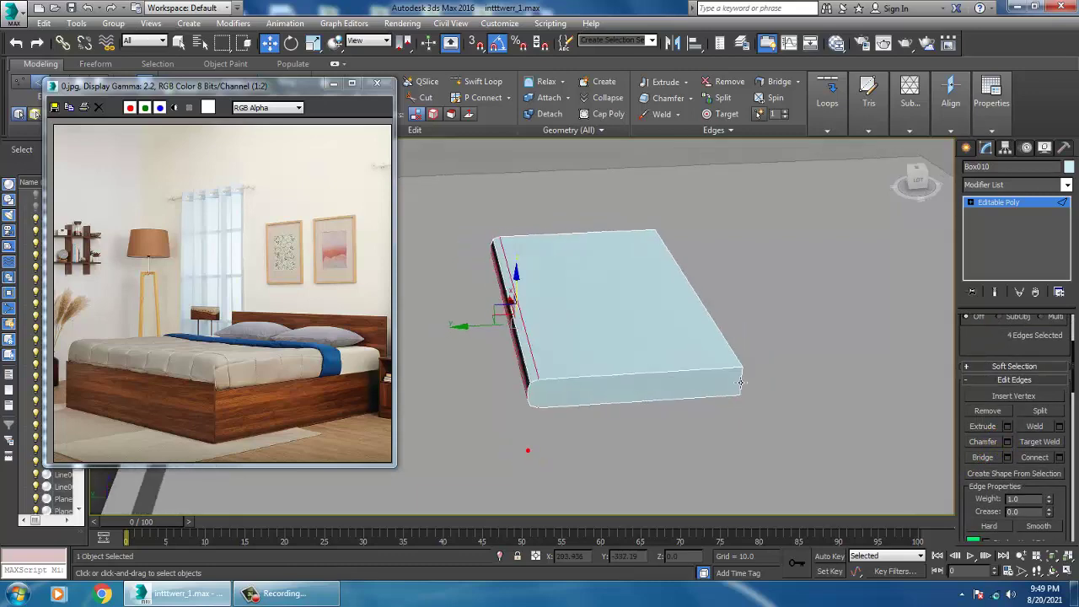
- Select the book's three side polygons other than the spine and inset them by 0.353
key(4)
click(669, 382)
alt+middle_drag(768, 372, 720, 375)
ctrl+click(776, 434)
scroll(775, 433, down, 5)
scroll(501, 383, up, 2)
scroll(523, 388, up, 2)
scroll(553, 389, down, 2)
scroll(632, 367, down, 3)
click(755, 441)
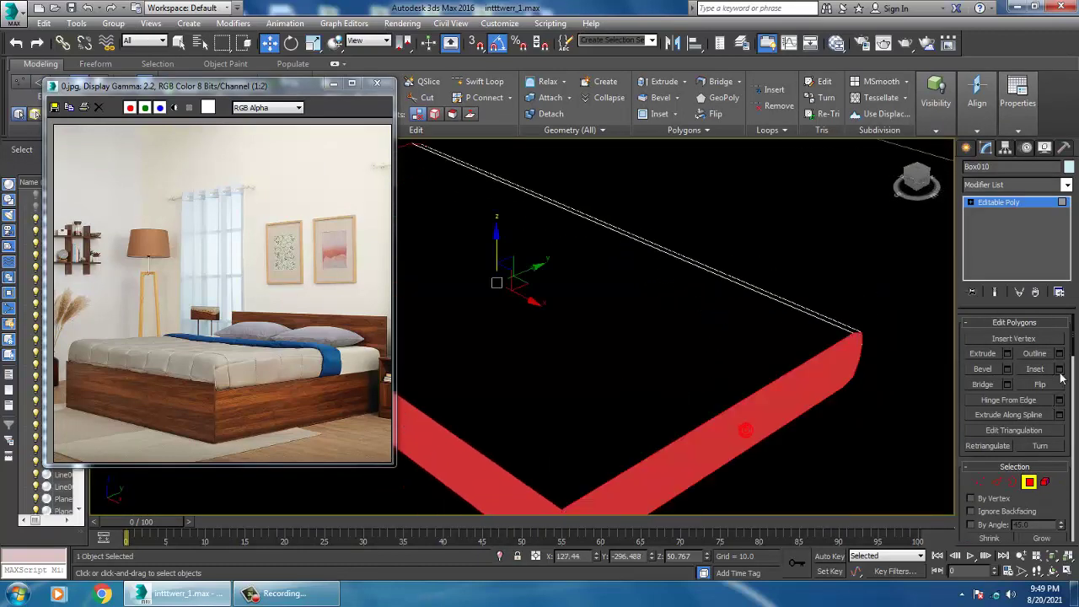
click(1059, 370)
drag(534, 358, 535, 369)
click(529, 373)
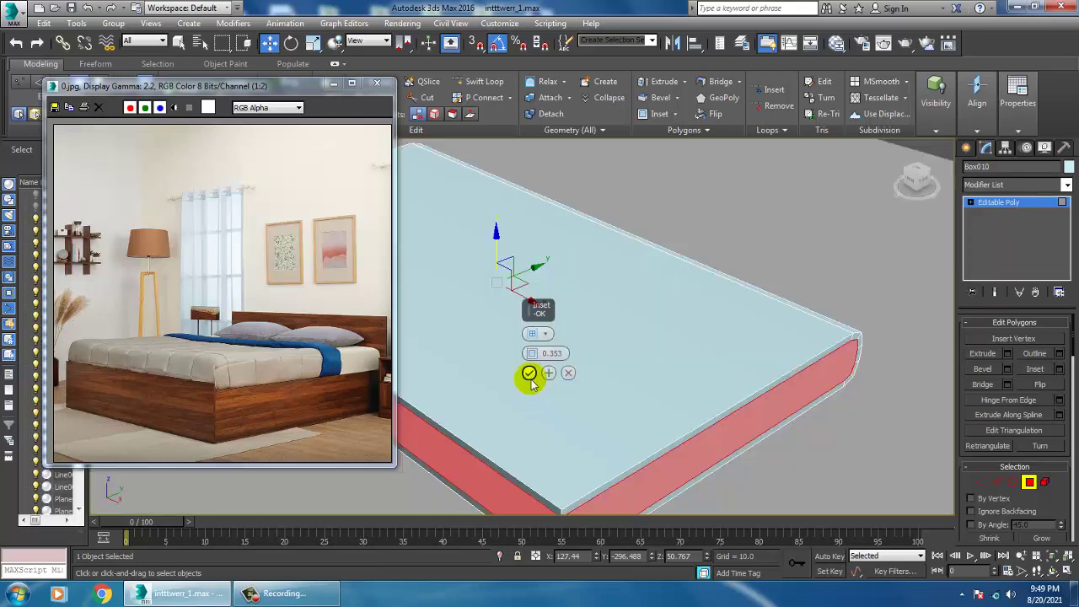
- Extrude the inset side polygons inward to recess the pages between the covers, and leave polygon editing
click(1009, 372)
click(1008, 354)
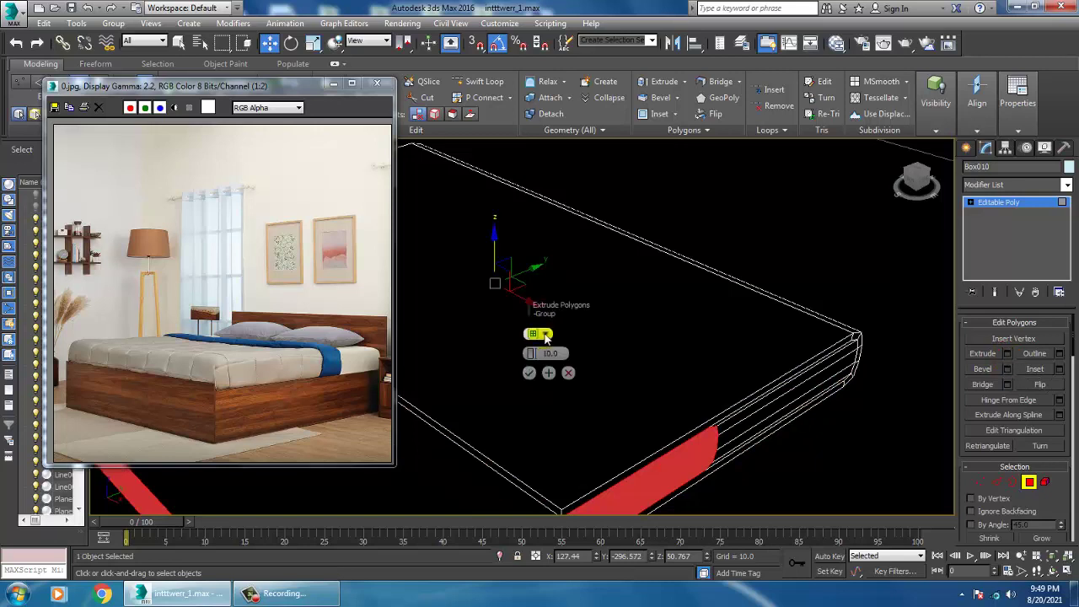
click(547, 337)
click(568, 359)
drag(532, 355, 563, 415)
scroll(639, 366, down, 8)
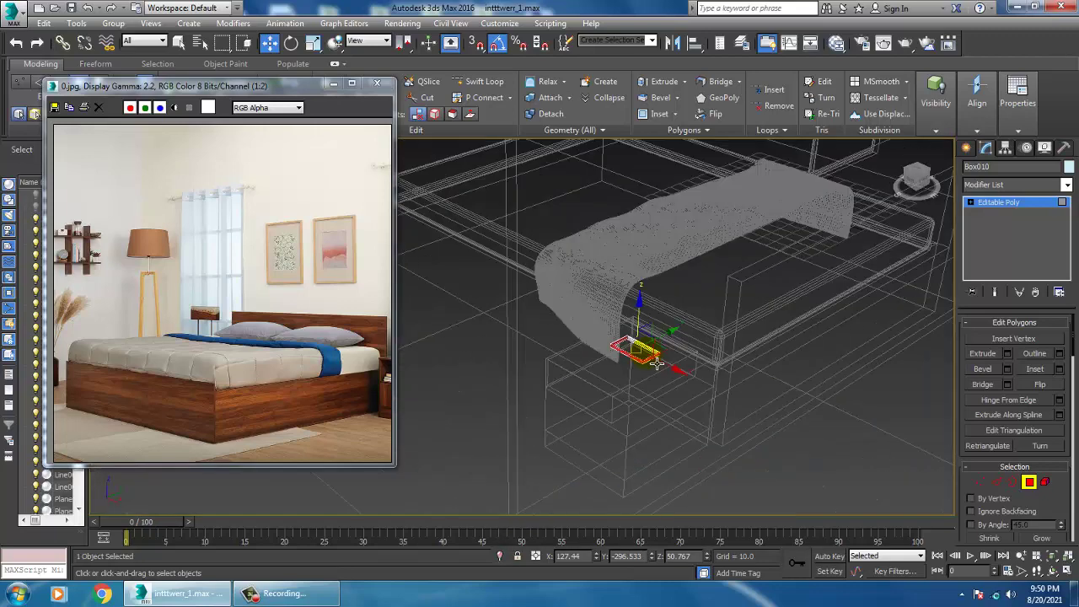
alt+middle_drag(639, 366, 761, 368)
scroll(759, 366, up, 3)
middle_drag(627, 348, 643, 350)
scroll(559, 328, up, 5)
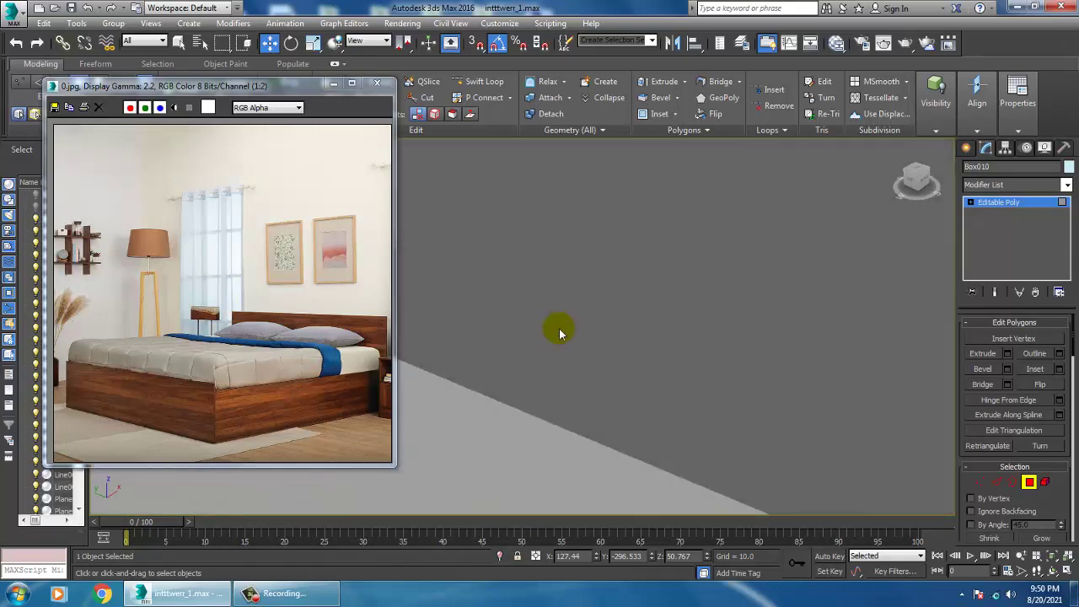
key(z)
scroll(569, 329, down, 3)
click(1016, 207)
scroll(810, 295, down, 3)
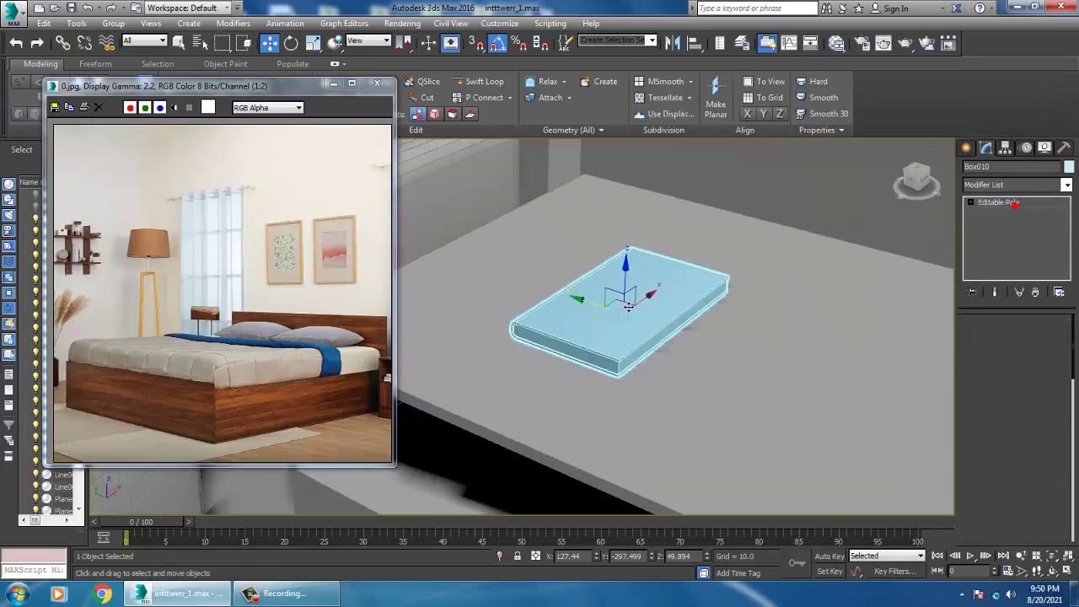
- Turn off angle snapping and rotate the book to a new angle on the nightstand top
alt+middle_drag(624, 336, 647, 325)
key(r)
key(w)
key(e)
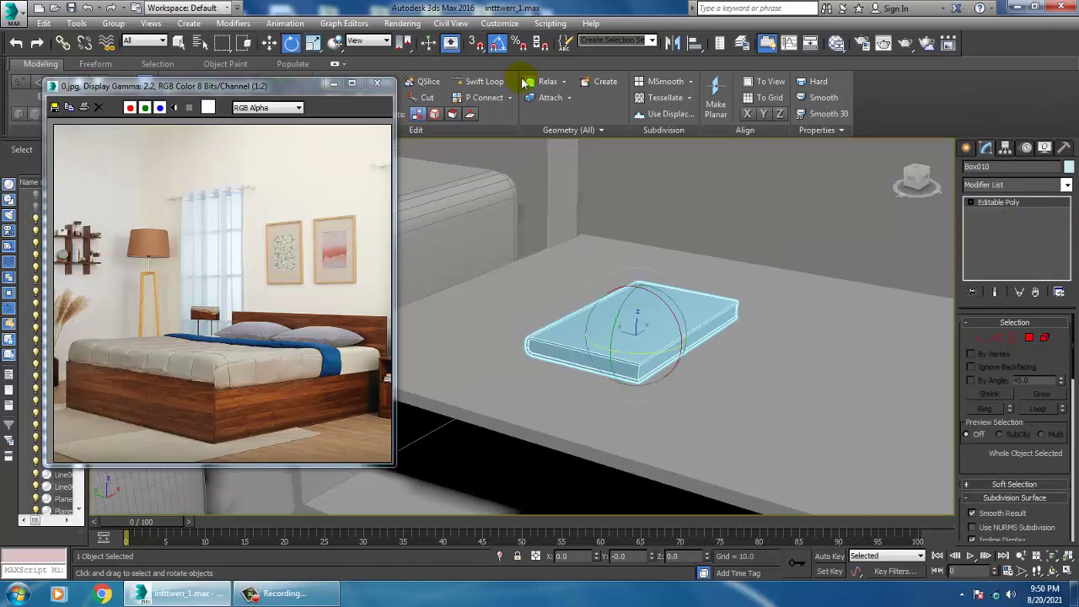
mouse_move(638, 349)
mouse_down()
mouse_move(682, 361)
mouse_move(633, 358)
mouse_move(682, 372)
mouse_up()
key(ctrl+z)
key(w)
- Stack one copy of the book on top of the first, rotated to a different angle
shift+drag(639, 300, 643, 277)
click(539, 355)
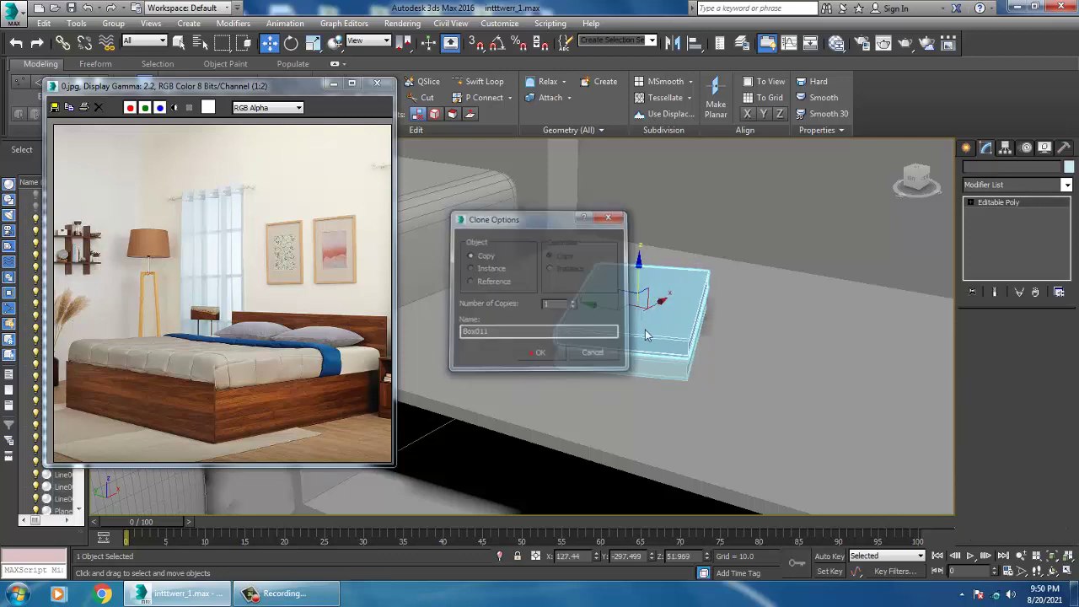
key(e)
drag(641, 334, 604, 353)
key(w)
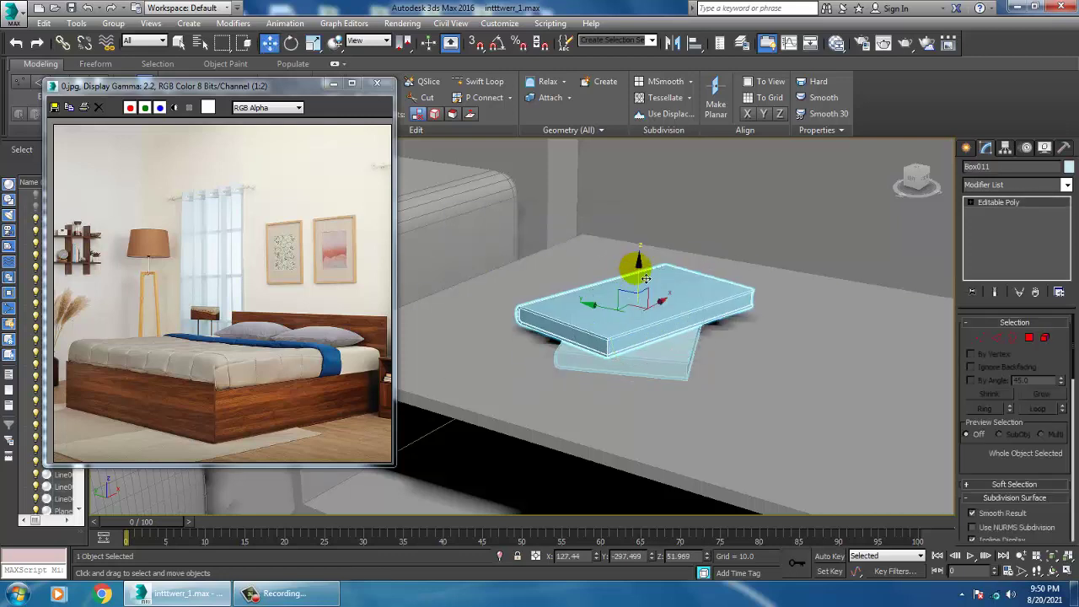
drag(638, 273, 639, 279)
- Minimize the reference image window and frame the whole bedroom in the perspective view
scroll(652, 326, down, 7)
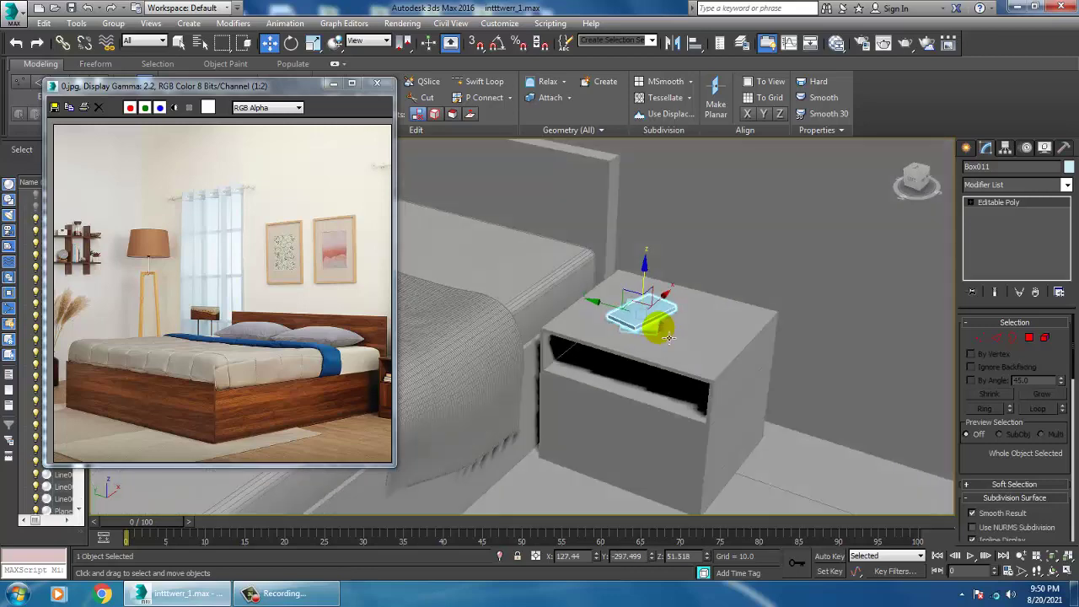
middle_drag(662, 334, 799, 391)
scroll(745, 380, down, 2)
click(337, 87)
middle_drag(701, 412, 682, 364)
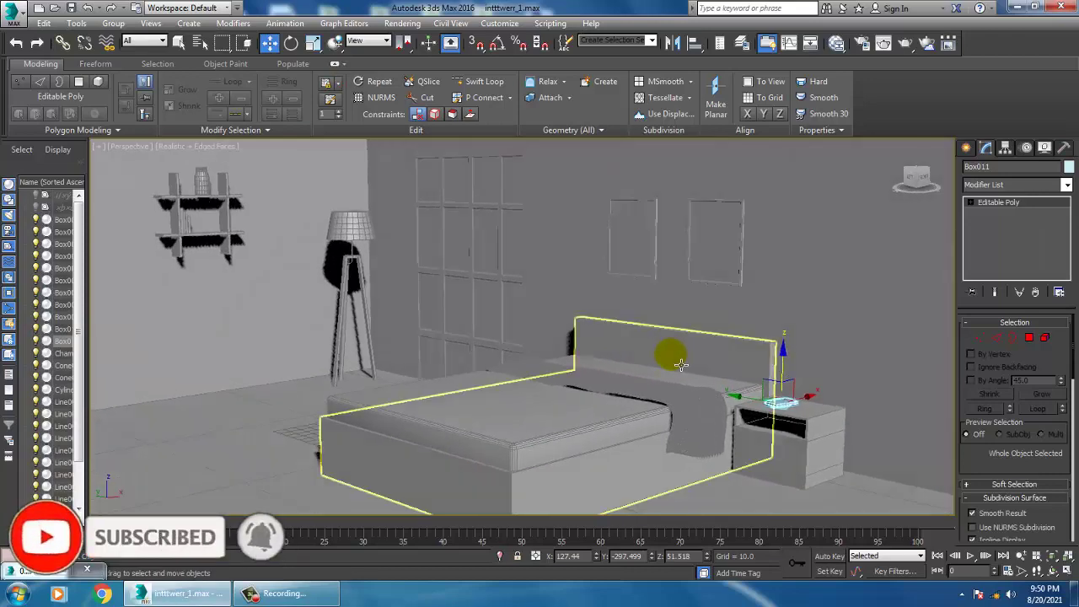
- Assign the same grey object color to all objects including the new books, and clear the selection
key(ctrl+a)
click(1071, 167)
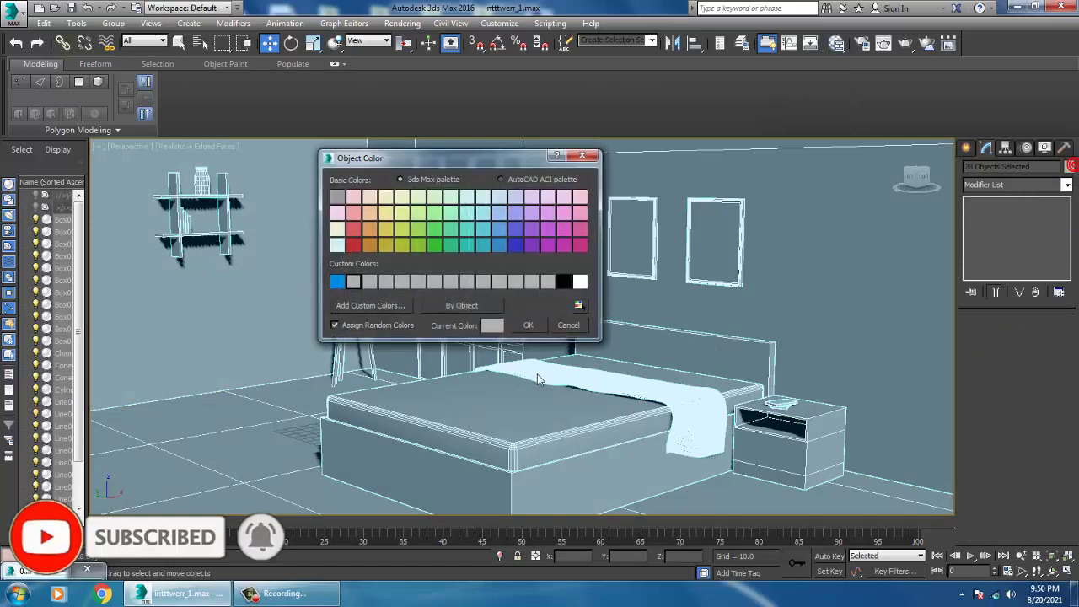
click(529, 327)
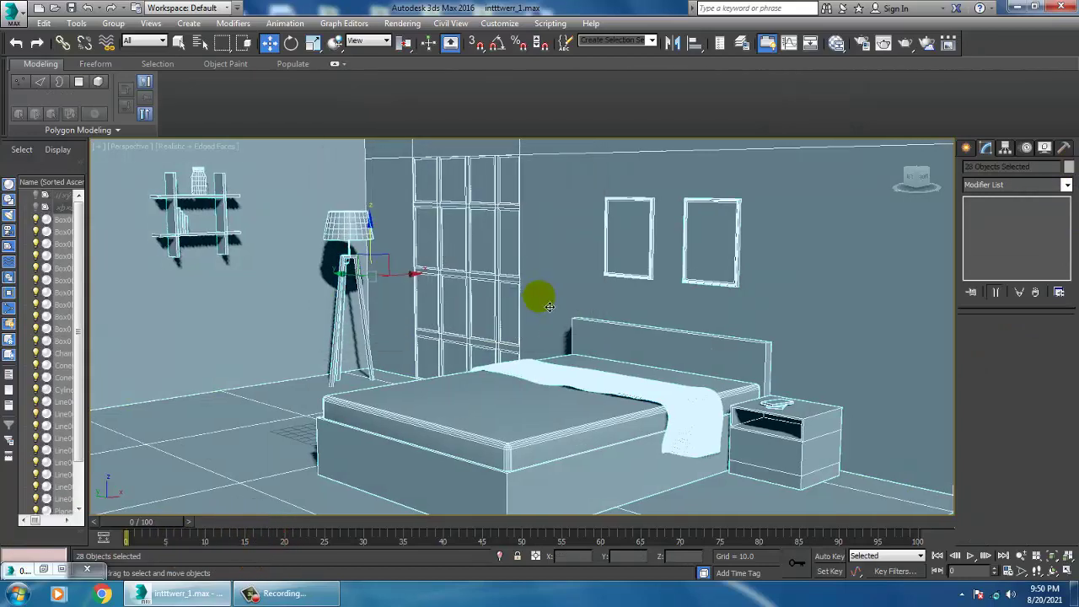
scroll(541, 298, down, 3)
click(871, 215)
- Collapse the modeling ribbon to enlarge the viewport and toggle the edged-faces display of the room
middle_drag(594, 274, 617, 287)
scroll(617, 286, up, 5)
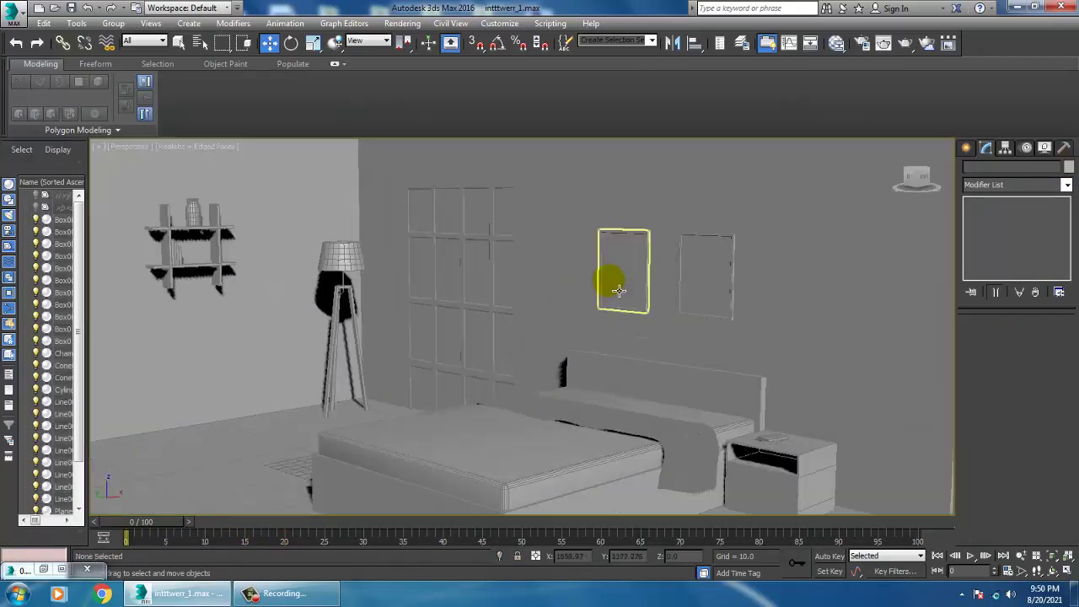
double_click(41, 66)
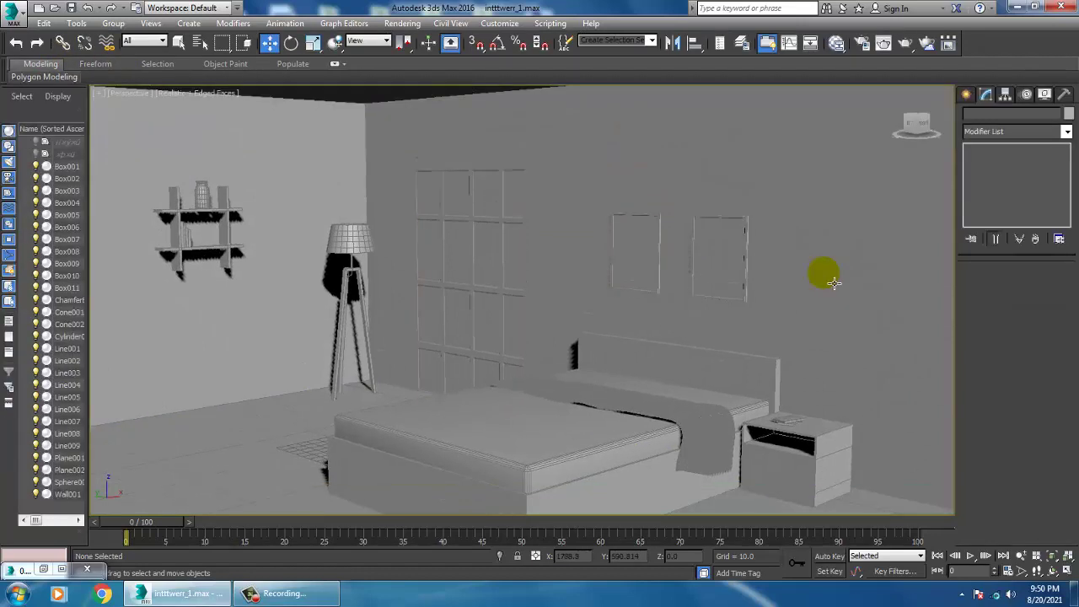
click(824, 181)
key(F4)
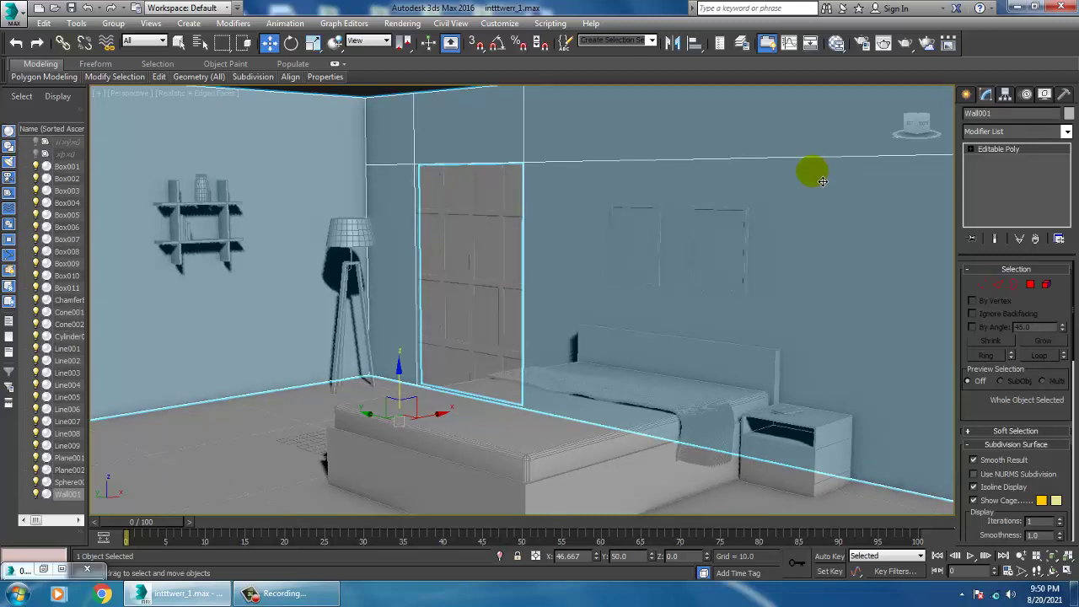
click(377, 93)
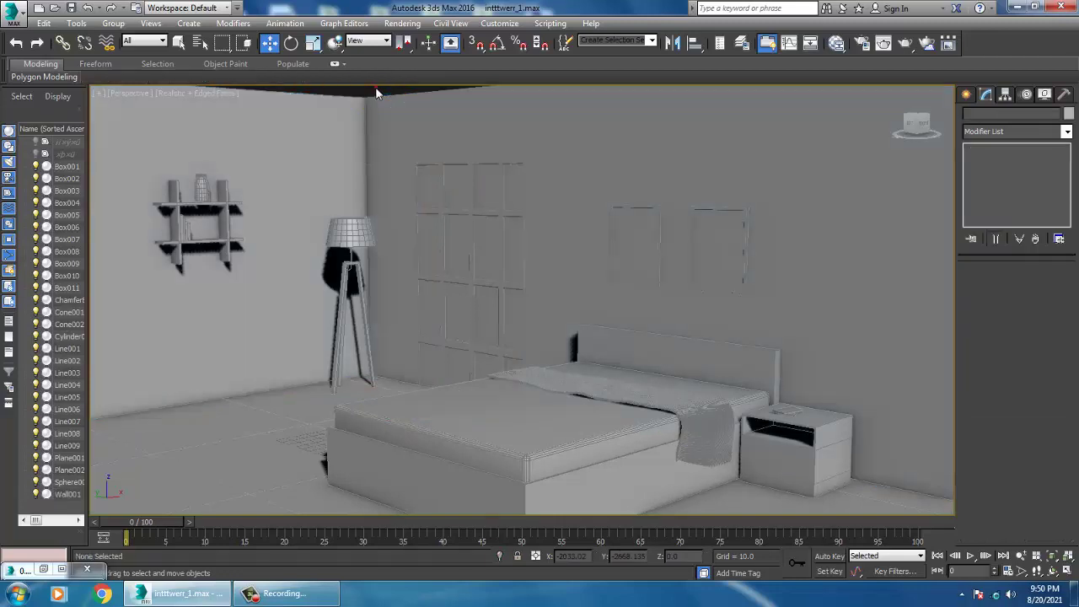